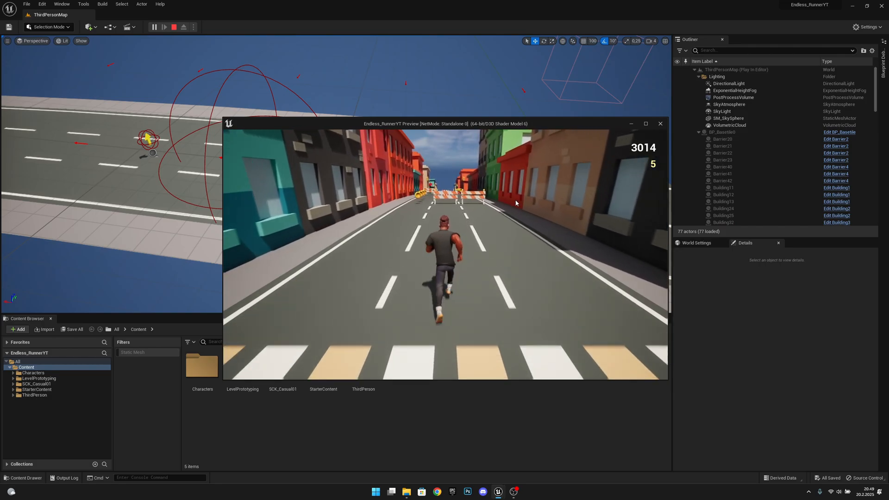
- Playtest the endless runner preview, switching lanes to avoid the barriers and collect coins
key("a")
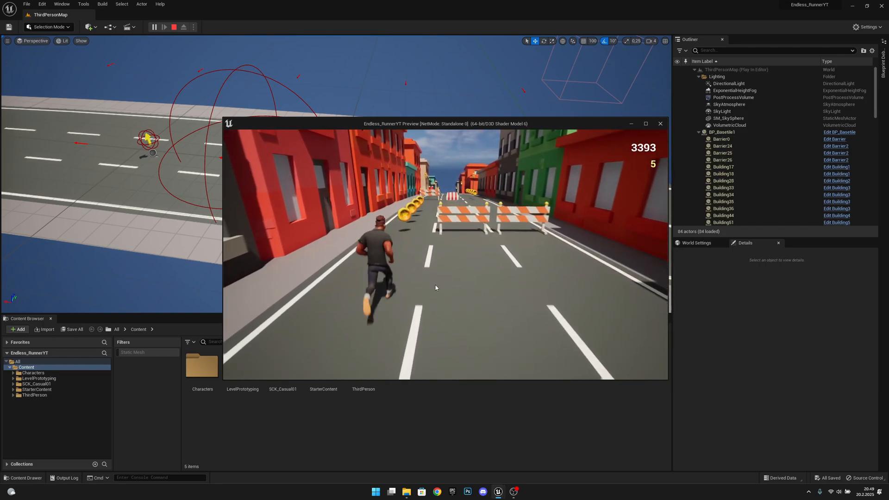
key("d")
key("d")
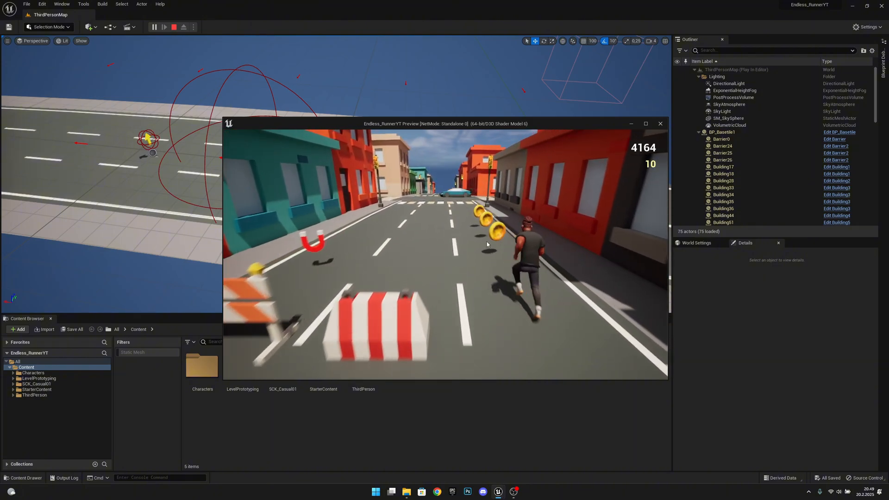
key("a")
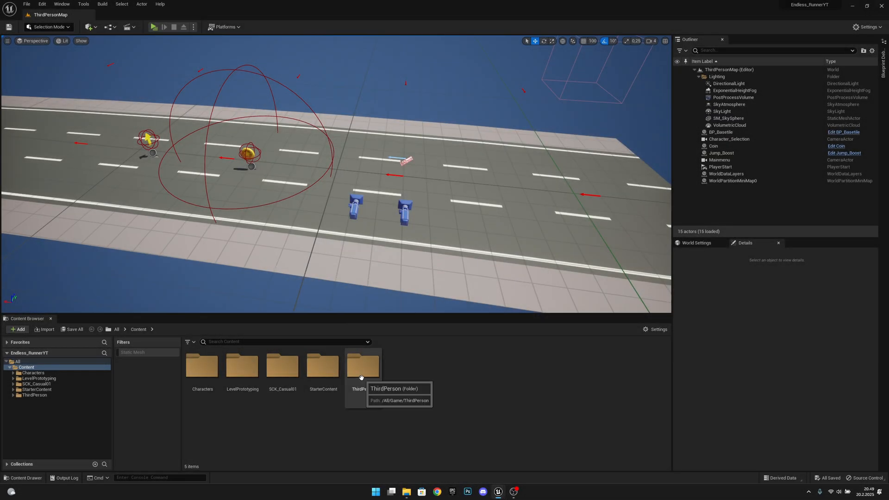
- Create a new material named Speed_Effect in the ThirdPerson/Blueprints/Materials folder
double_click(361, 377)
double_click(207, 376)
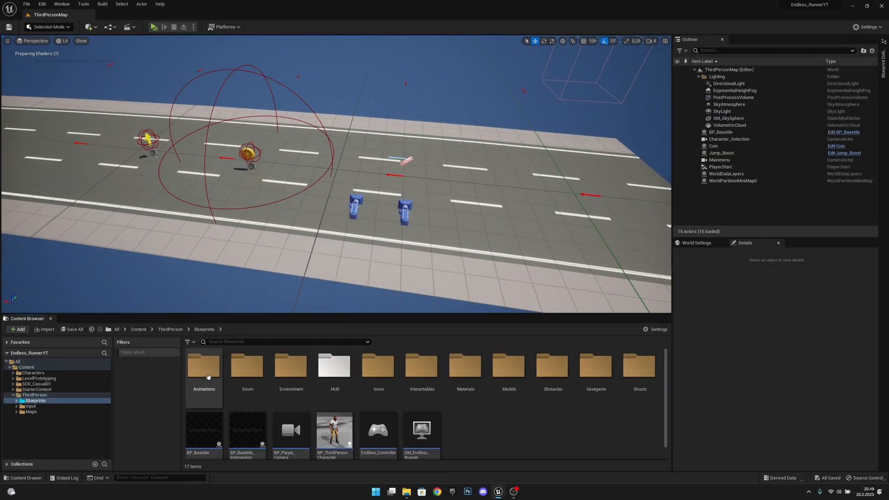
left_click(475, 375)
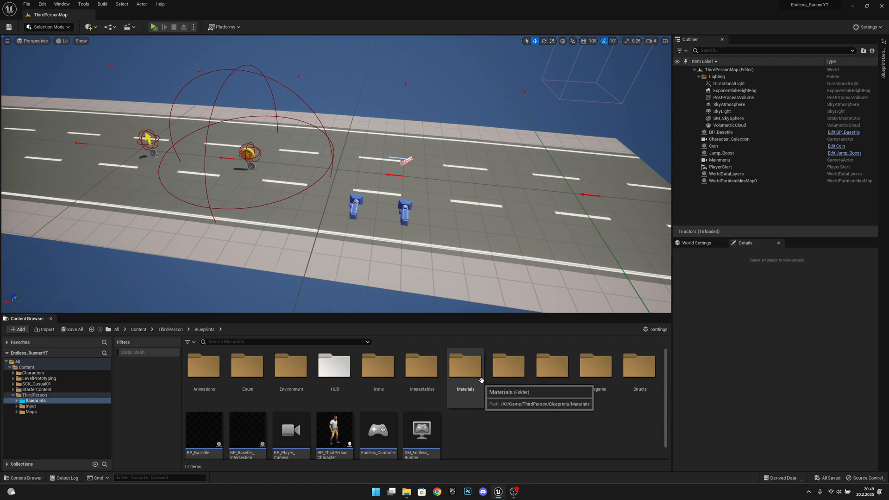
double_click(475, 375)
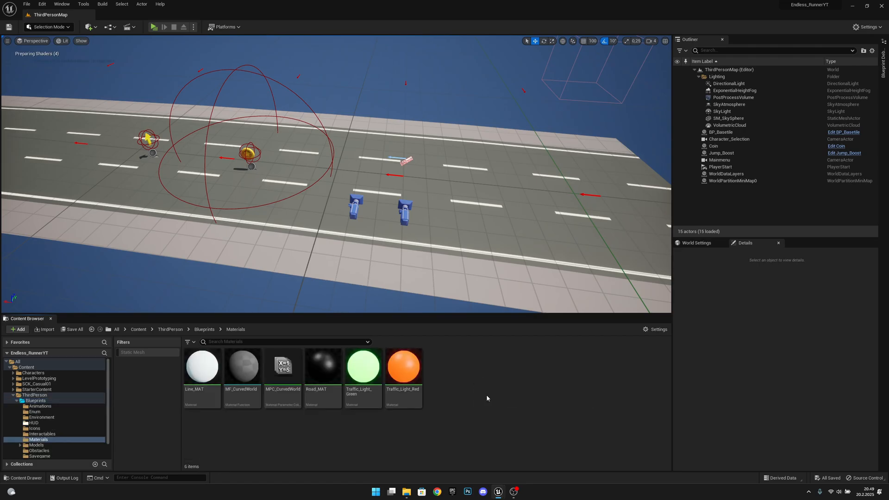
right_click(455, 381)
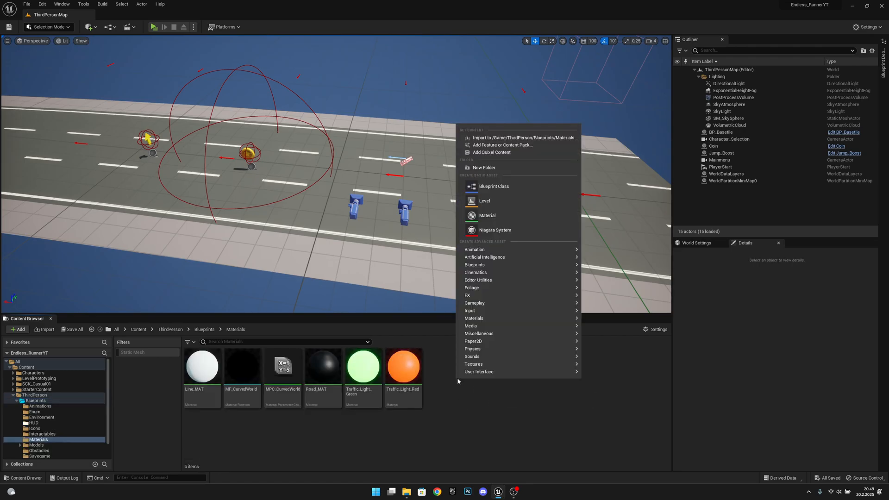
left_click(498, 220)
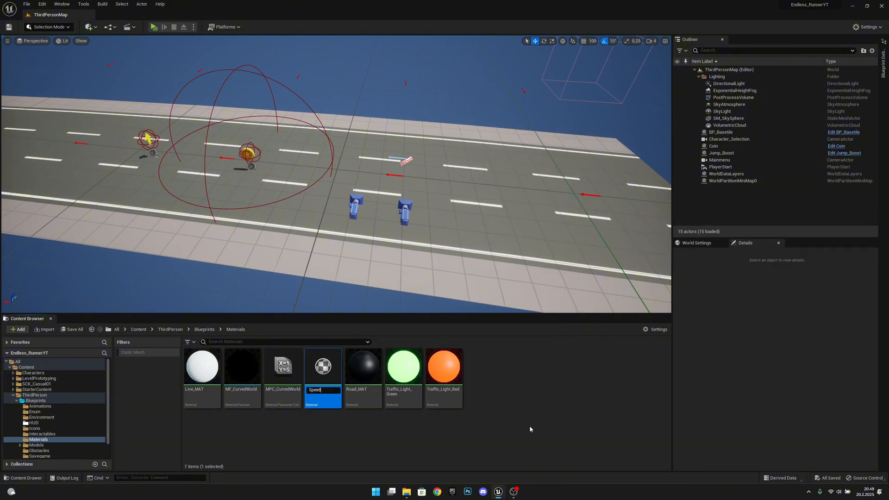
type("Speed_Effect")
key("Return")
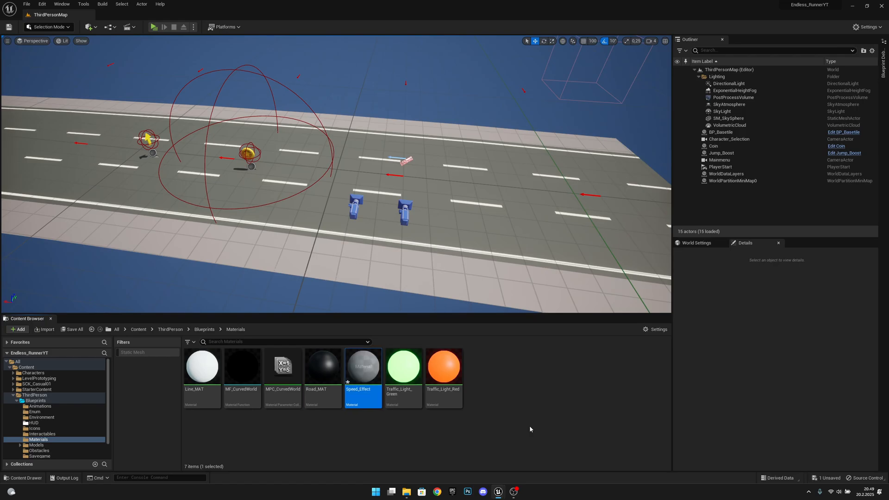
- Open the Speed_Effect material and set its blend mode to Translucent
double_click(370, 380)
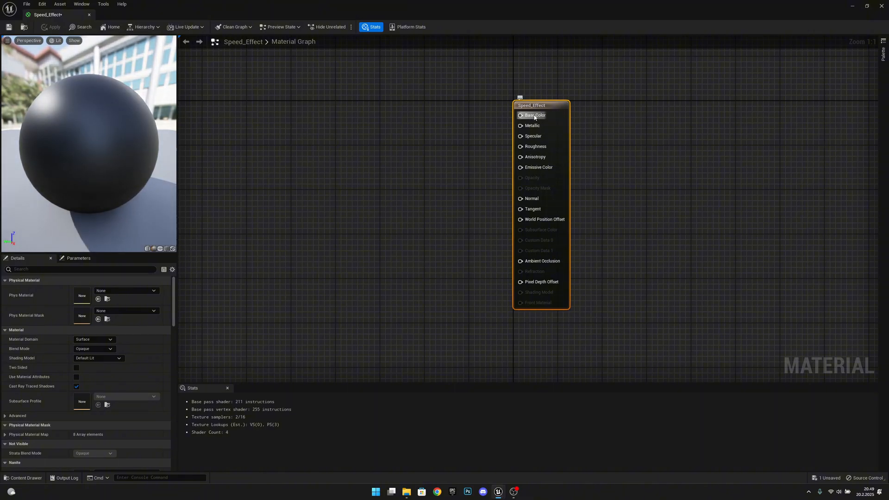
left_click(100, 353)
left_click(103, 368)
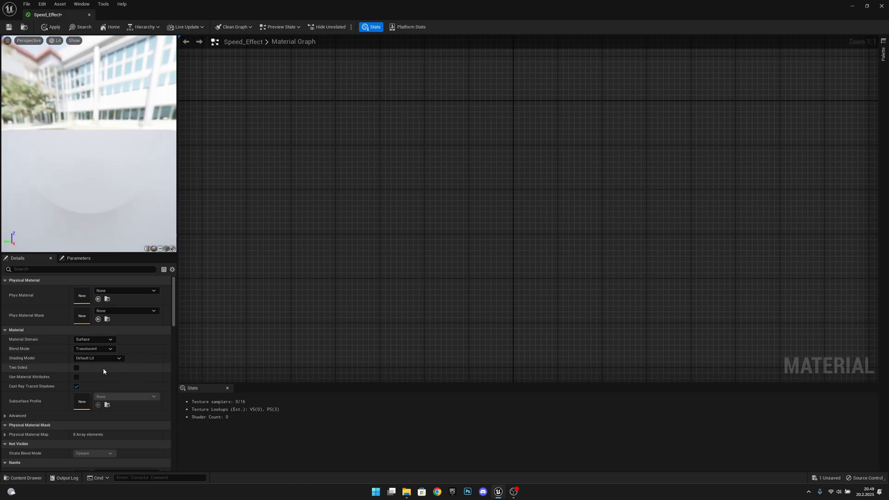
- Add a DynamicParameter node to the material graph and place it to the left of the Speed_Effect result node
right_click_drag(372, 222, 393, 249)
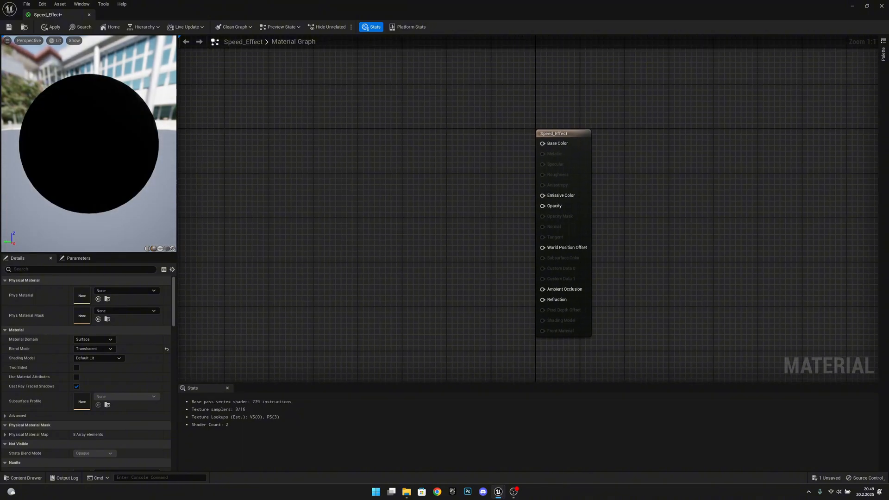
right_click_drag(355, 163, 361, 184)
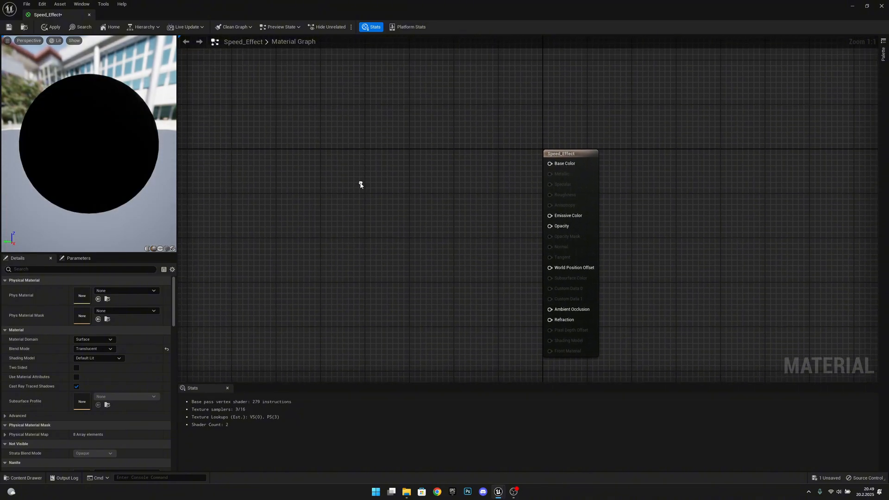
right_click(394, 178)
type("dynamic")
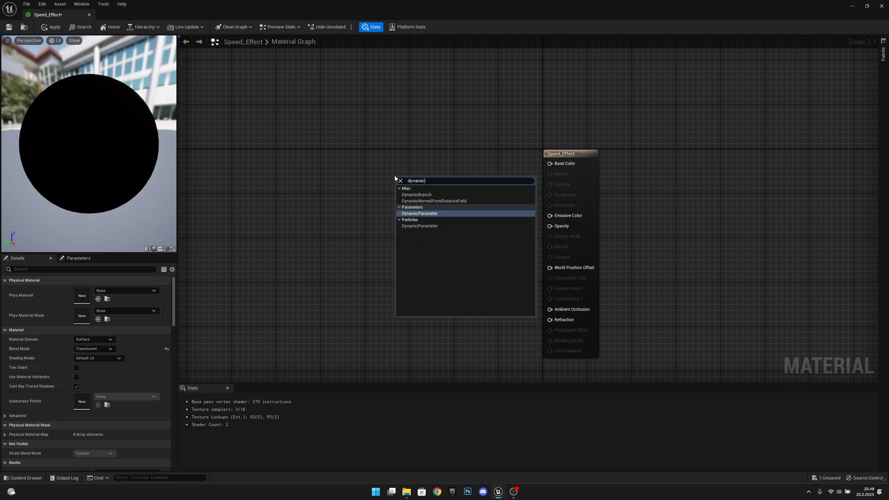
key("Return")
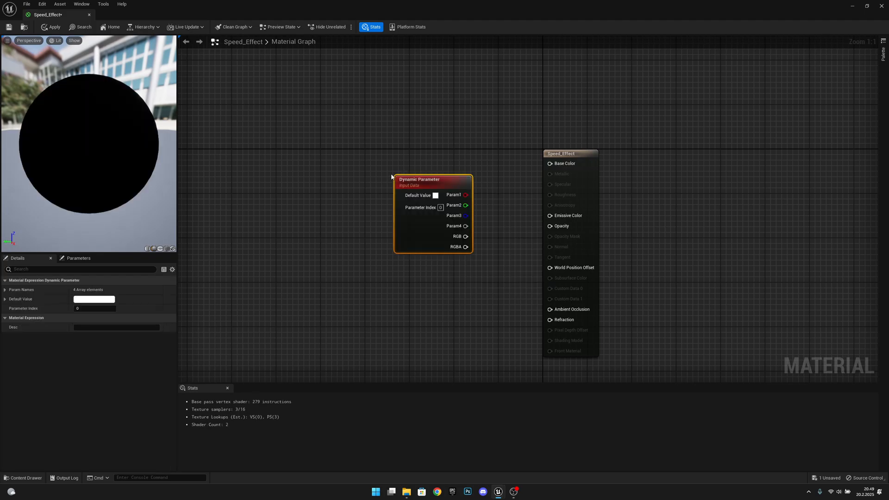
left_click_drag(471, 213, 403, 192)
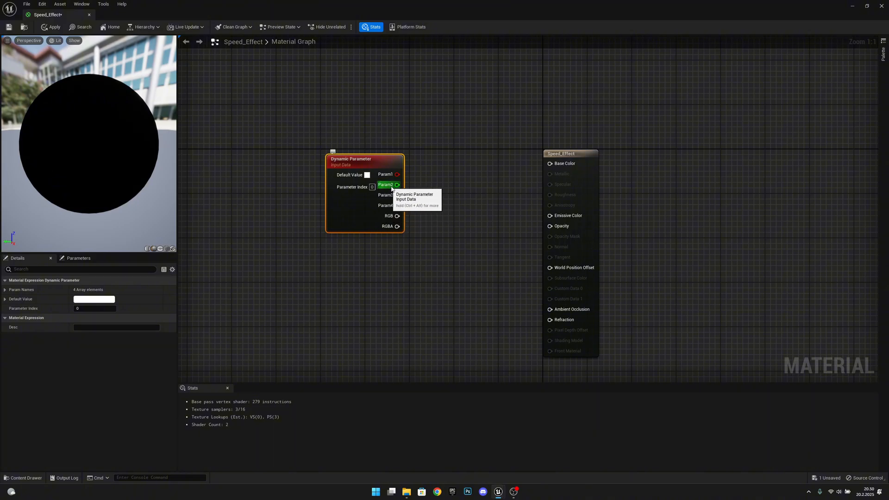
- Rename the Dynamic Parameter node's first parameter to Emissive
left_click(8, 291)
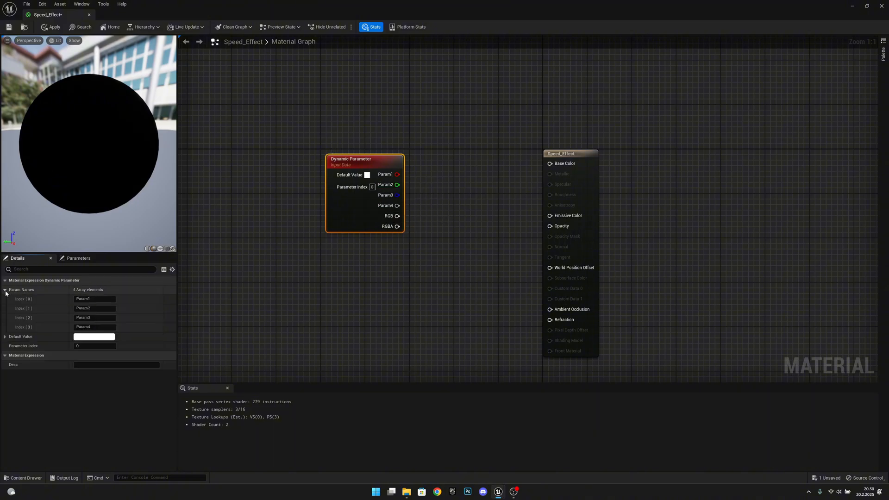
left_click(94, 298)
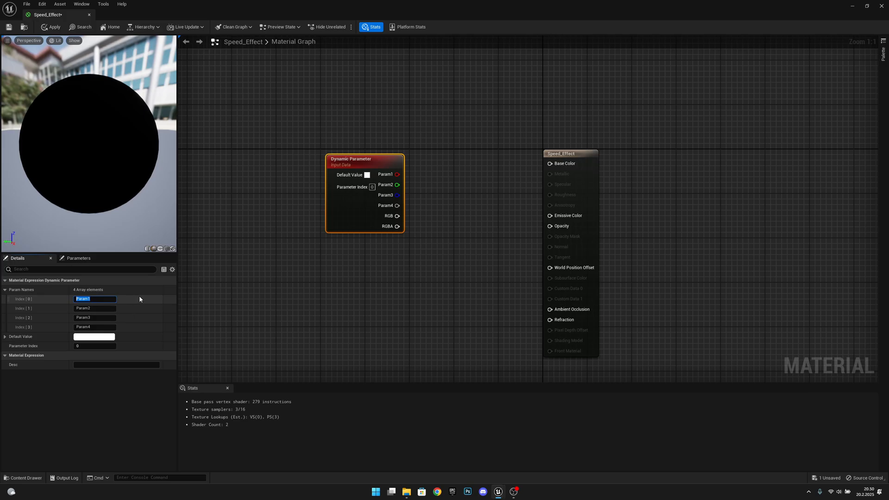
type("Emissive")
key("Return")
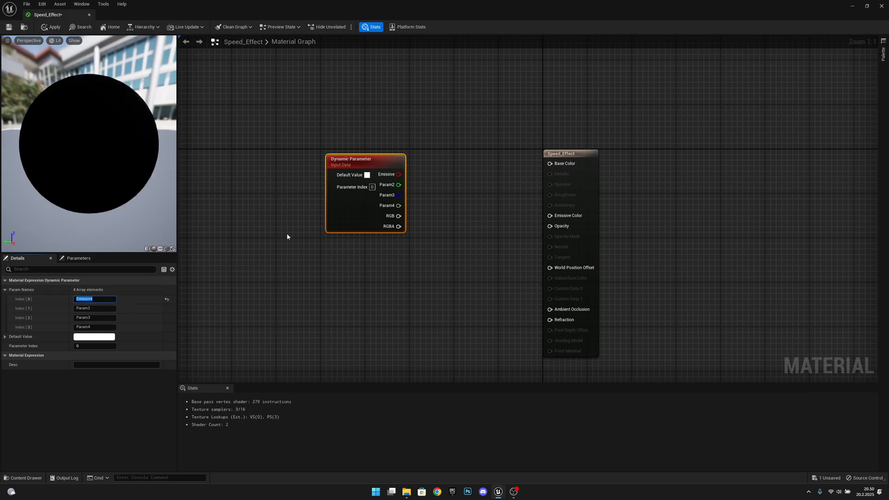
- Add a Multiply node fed by the Emissive output and place it between the Dynamic Parameter and result nodes
right_click_drag(427, 247, 353, 238)
left_click_drag(309, 149, 378, 223)
type("multip")
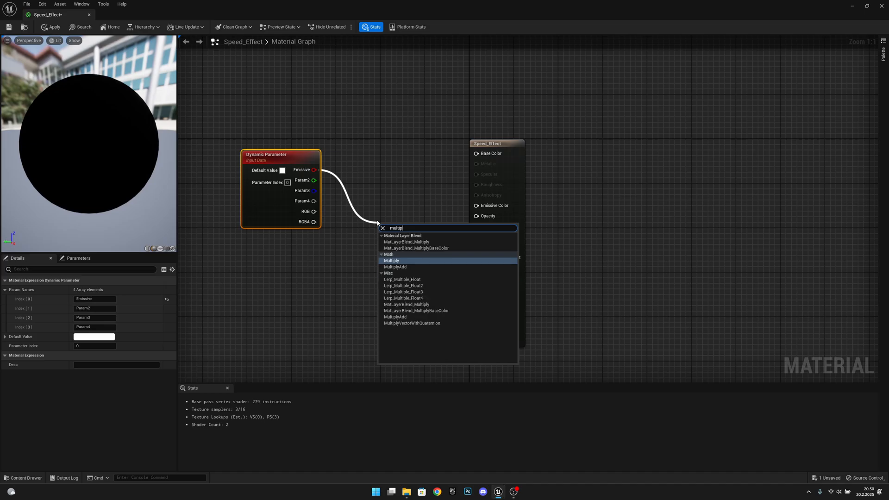
key("Return")
left_click_drag(391, 224, 379, 196)
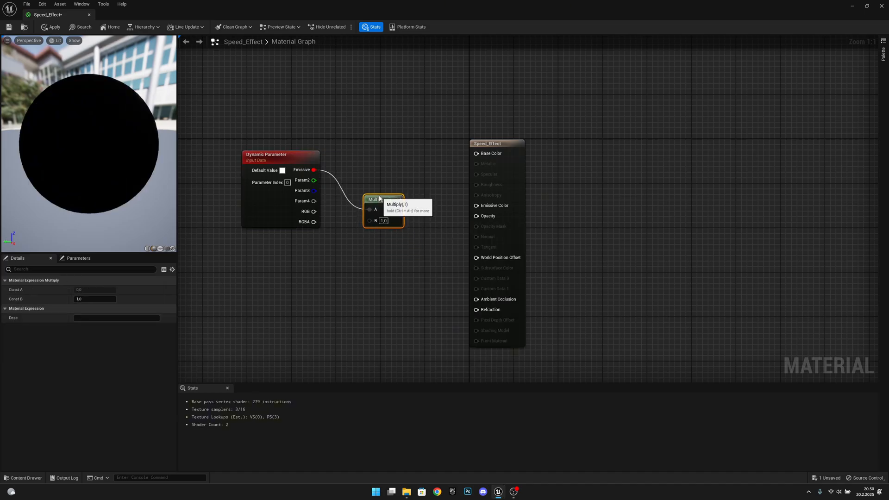
- Add a ParticleColor node, multiply its RGB with the Emissive parameter, and connect the product to Emissive Color
right_click(277, 265)
type("part")
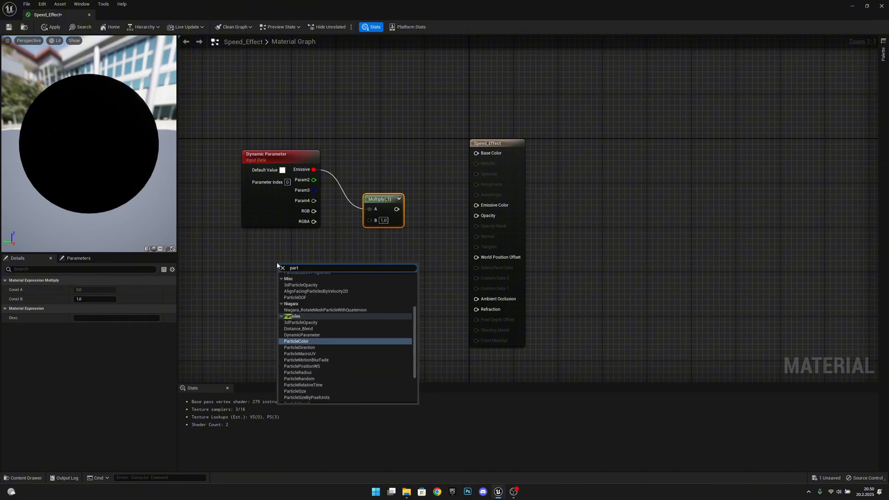
type("icle colo")
key("Return")
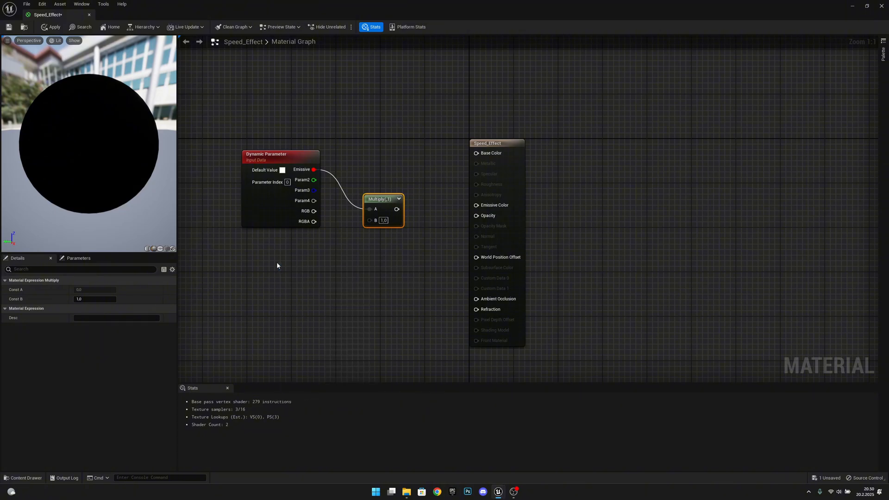
left_click_drag(297, 264, 475, 205)
- Straighten the connection between the Multiply and result nodes, and connect Particle Color's A output to Opacity
left_click_drag(504, 144, 378, 212)
key("q")
left_click(537, 284)
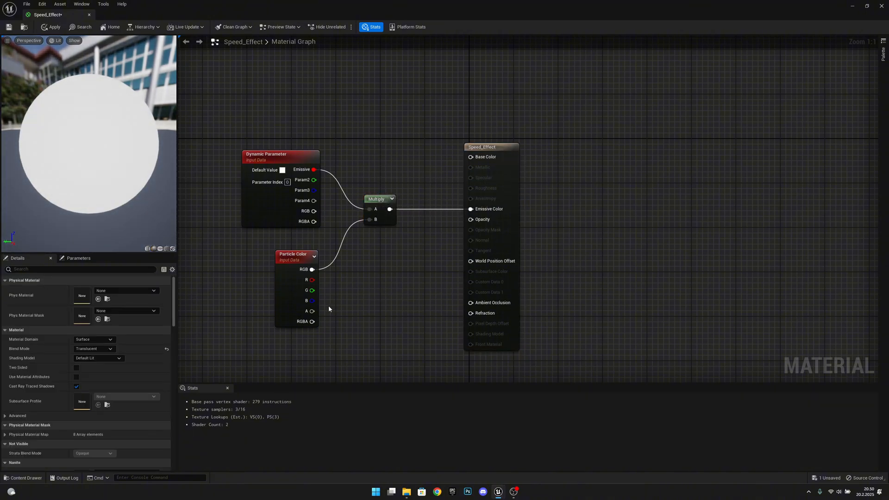
left_click_drag(312, 311, 470, 219)
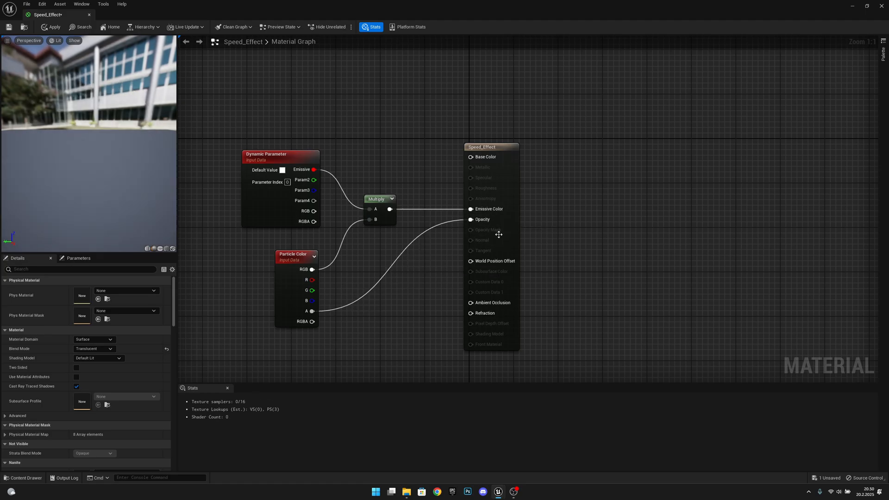
- Apply and save the Speed_Effect material, and close its editor
left_click(48, 28)
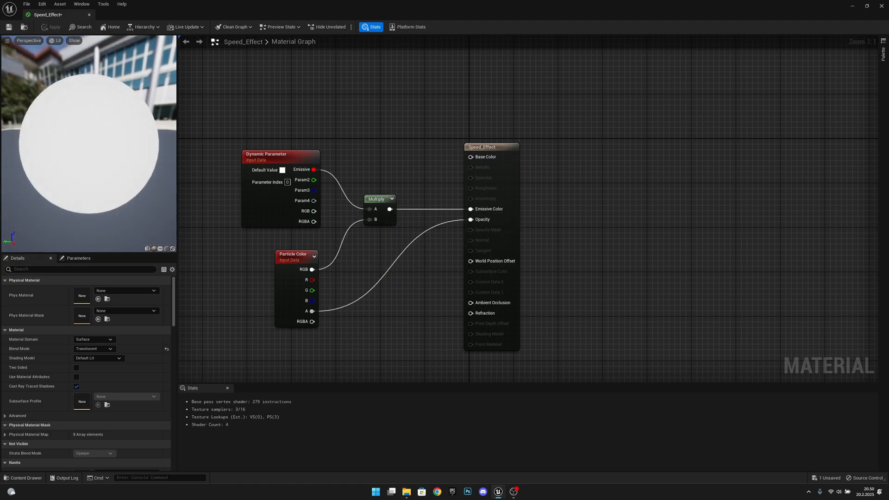
key("ctrl+s")
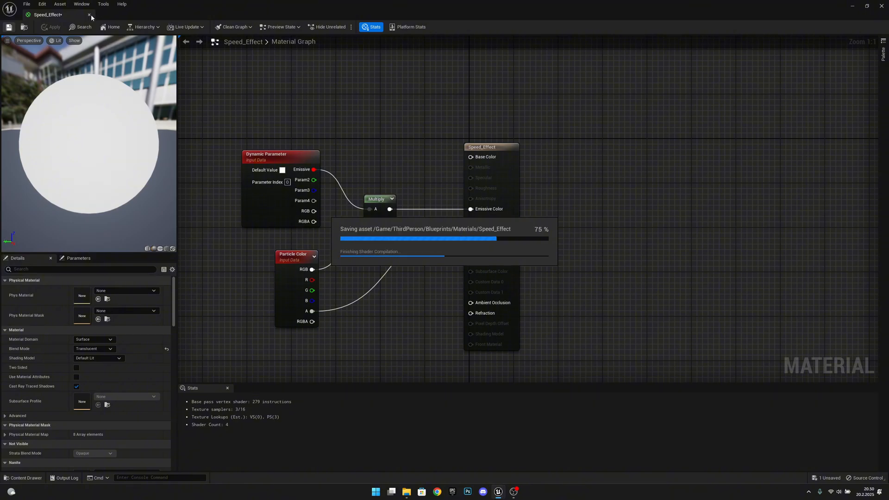
left_click(89, 15)
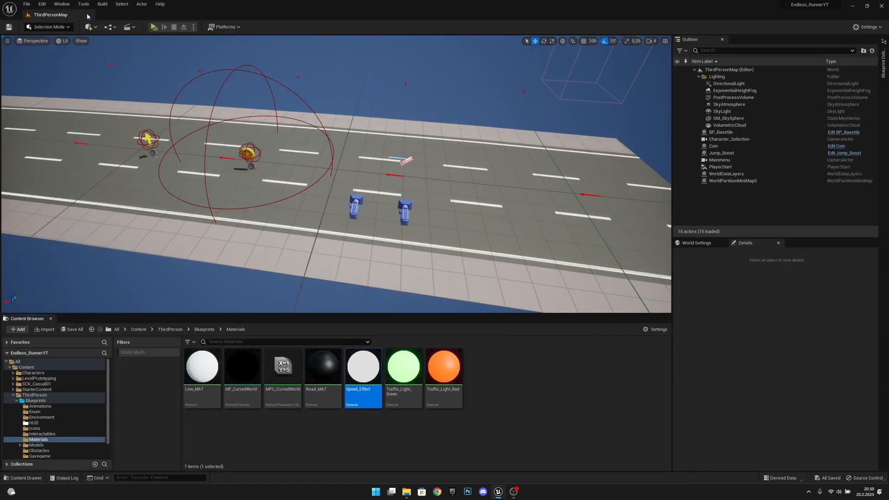
- Create a new folder named Effects inside the Blueprints folder
left_click(201, 330)
right_click(492, 430)
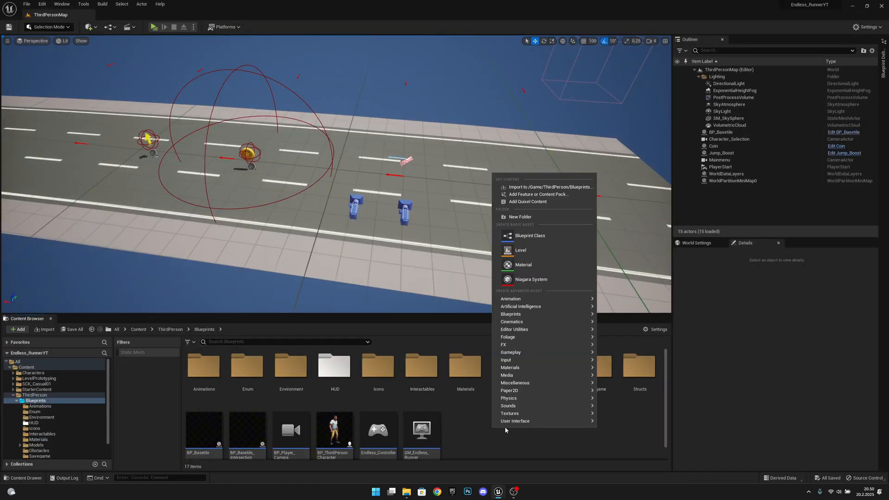
left_click(536, 218)
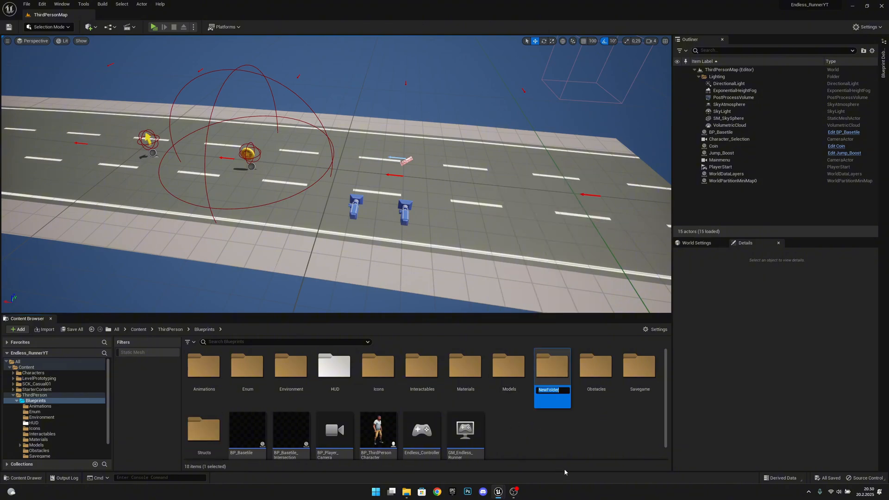
key("Return")
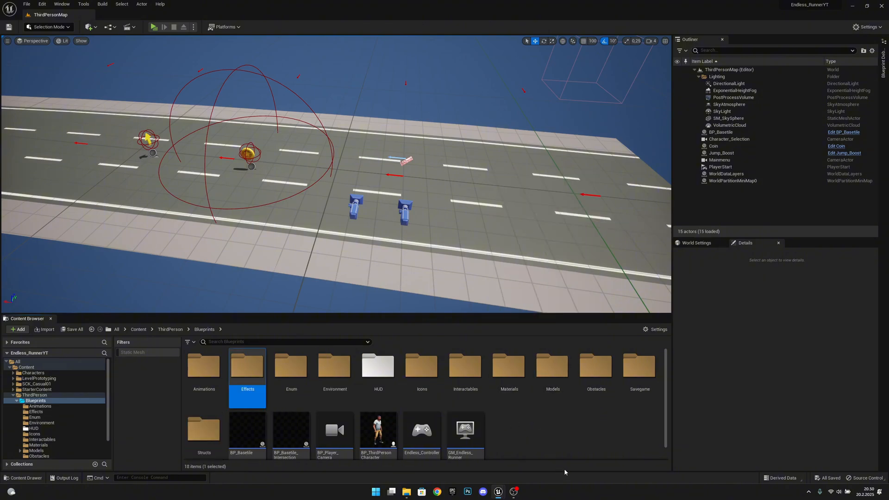
- Create a new Niagara System in the Effects folder from selected emitters, using the Fountain template
double_click(249, 392)
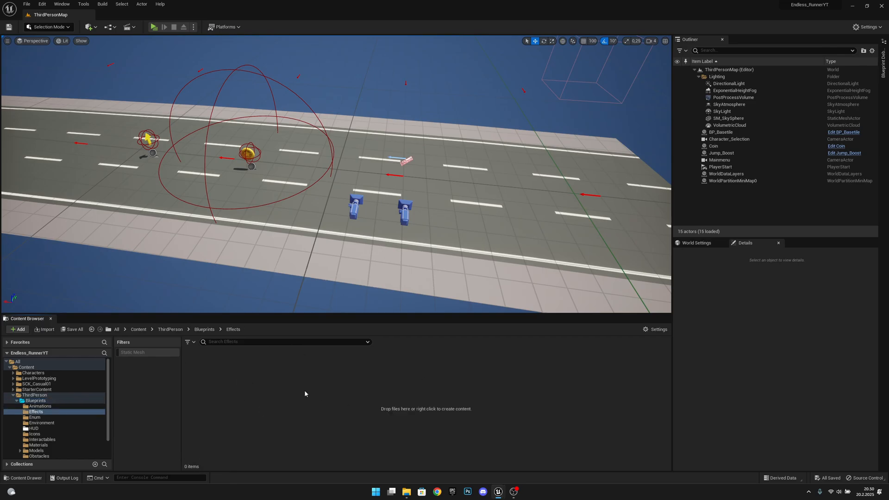
right_click(240, 380)
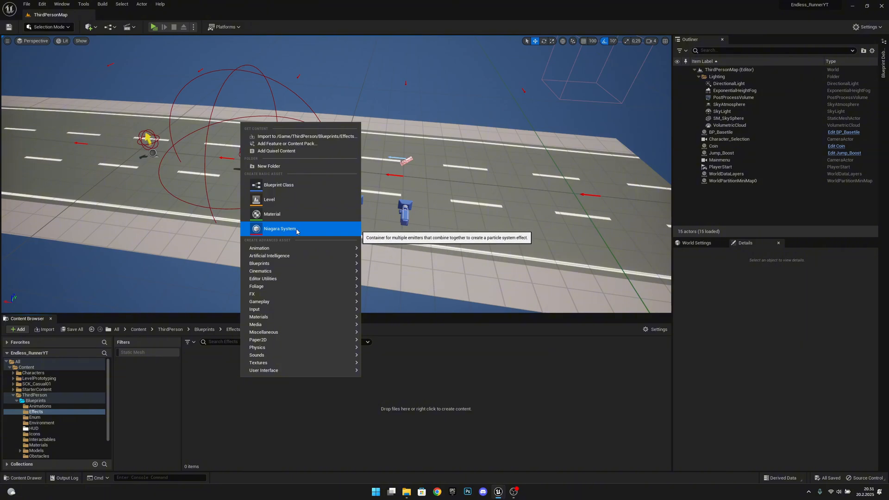
mouse_move(269, 297)
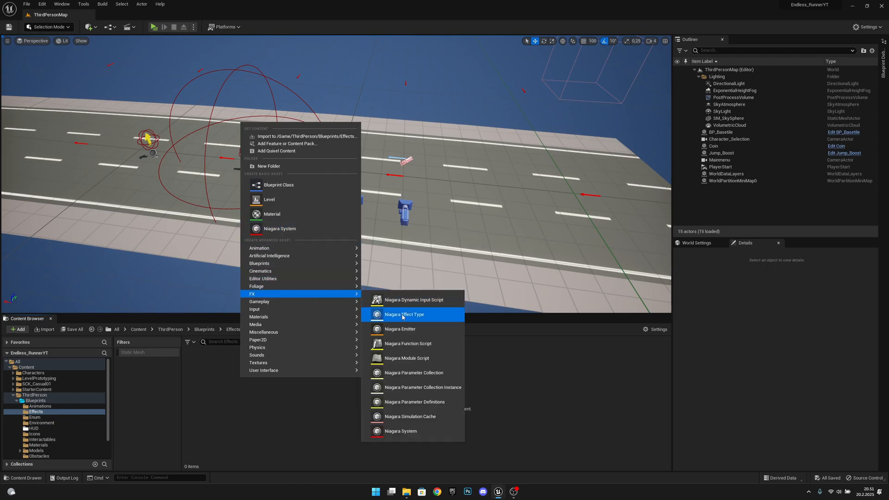
left_click(421, 436)
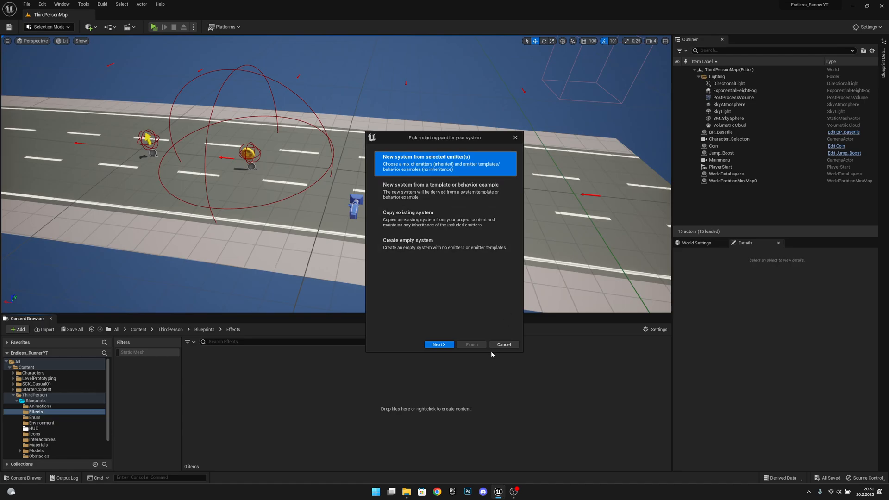
left_click(449, 343)
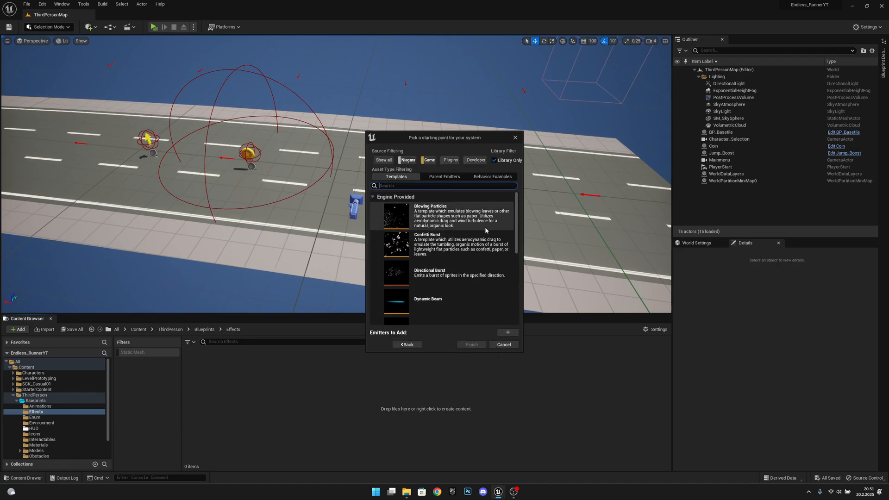
scroll(470, 220, "down", 4)
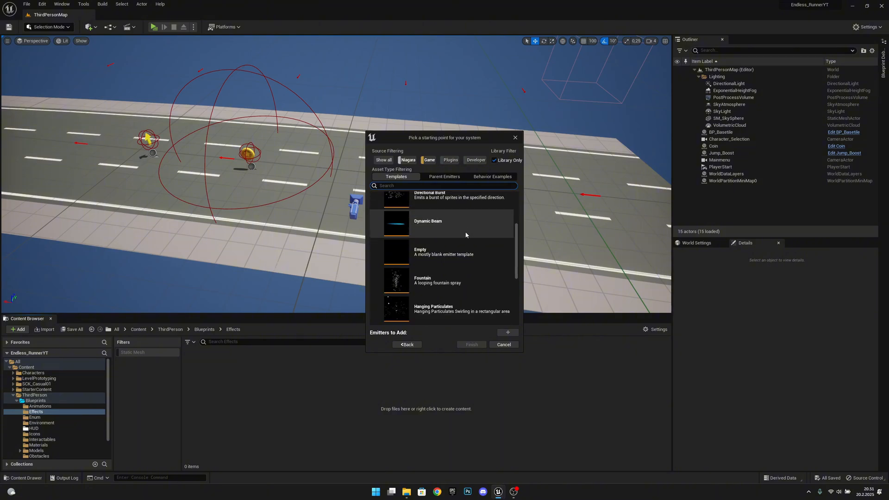
left_click(426, 287)
left_click(507, 335)
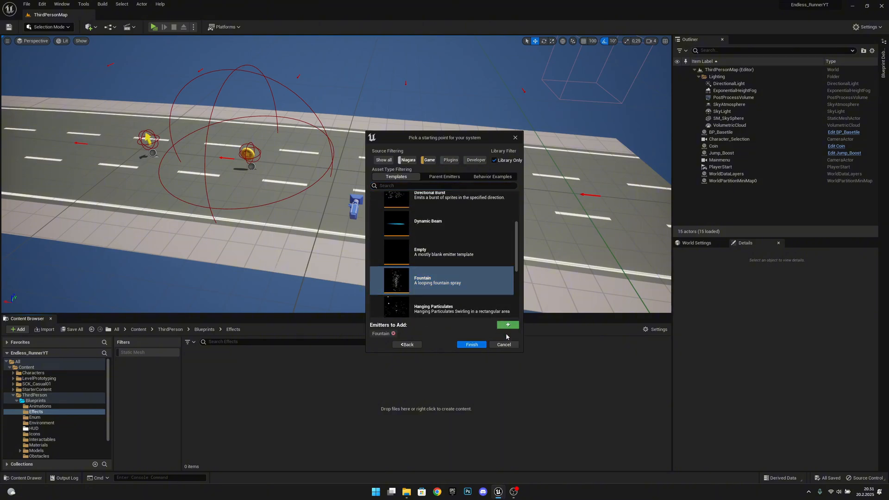
left_click(471, 345)
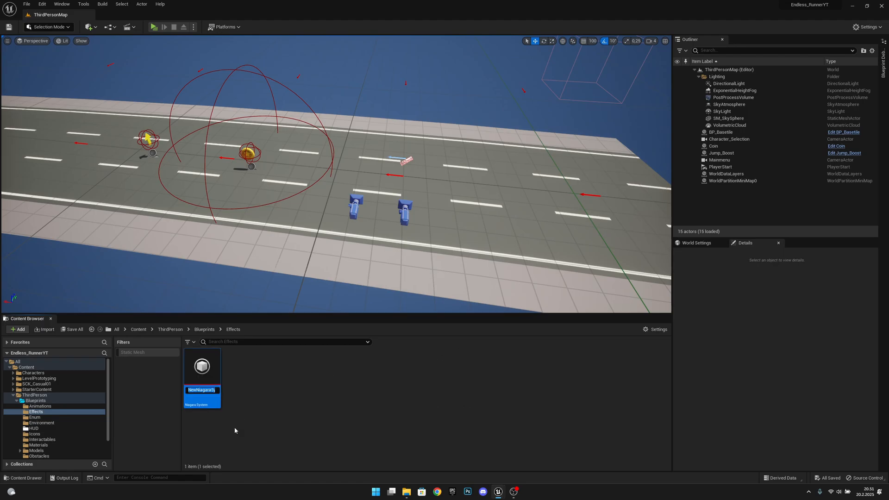
- Name the new Niagara System P_Speed_Effect and open it for editing
type("P")
type("_Speed")
type("_Effect")
key("Return")
double_click(209, 369)
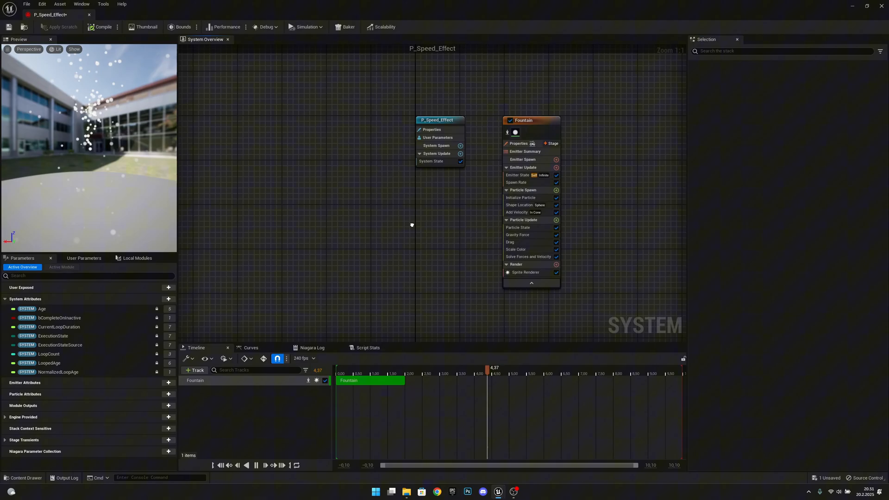
mouse_move(412, 225)
right_mouse_down()
mouse_move(371, 224)
mouse_move(397, 229)
right_mouse_up()
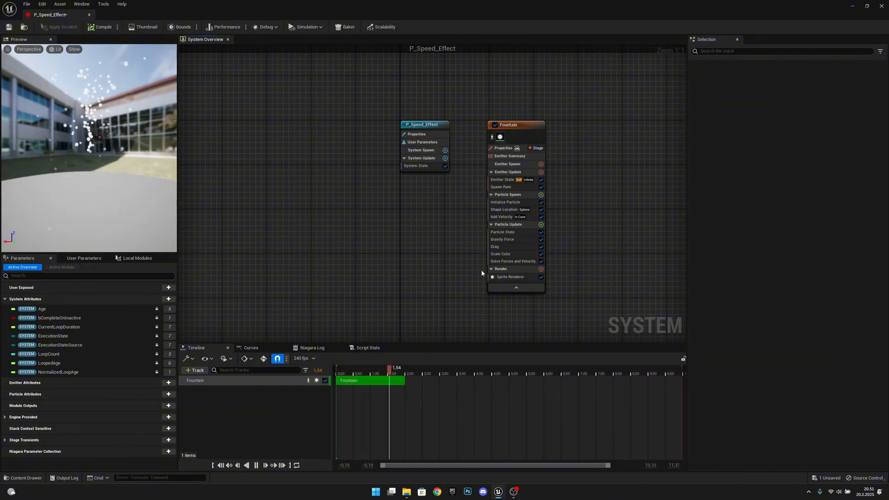
- Assign the Speed_Effect material to the Fountain emitter's Sprite Renderer and set its alignment to Velocity Aligned
left_click(525, 279)
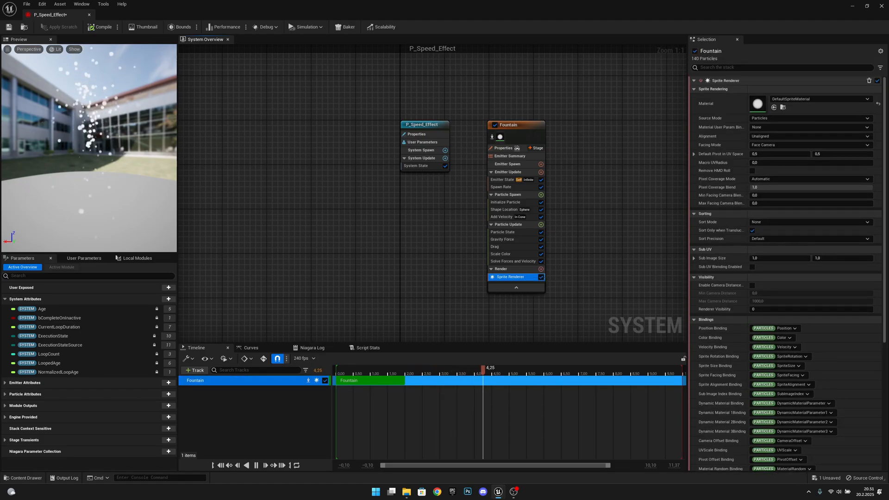
left_click(817, 100)
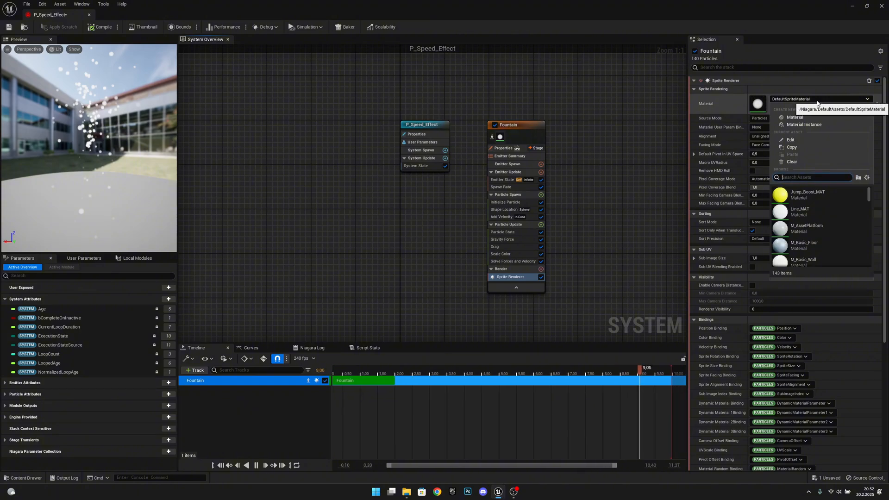
type("speed")
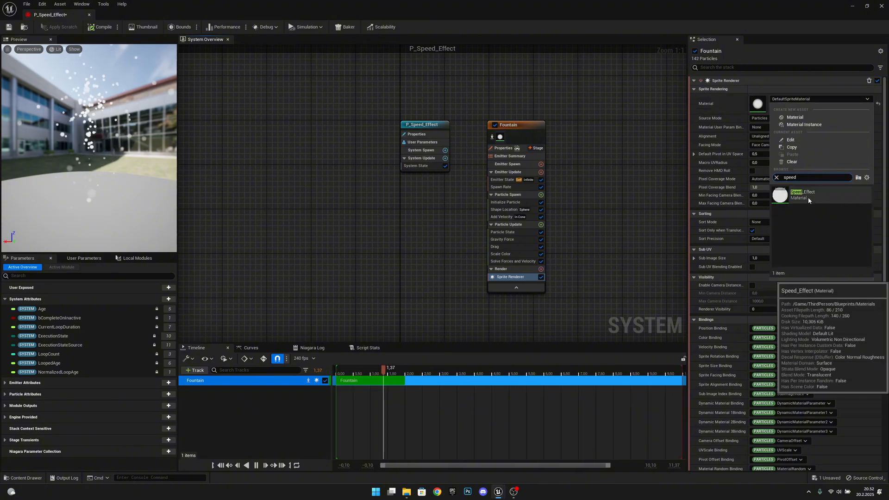
left_click(806, 195)
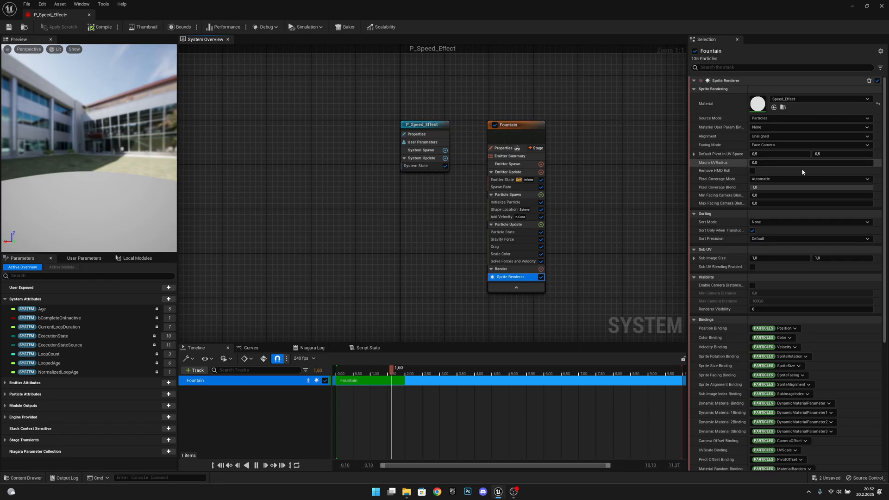
left_click(770, 137)
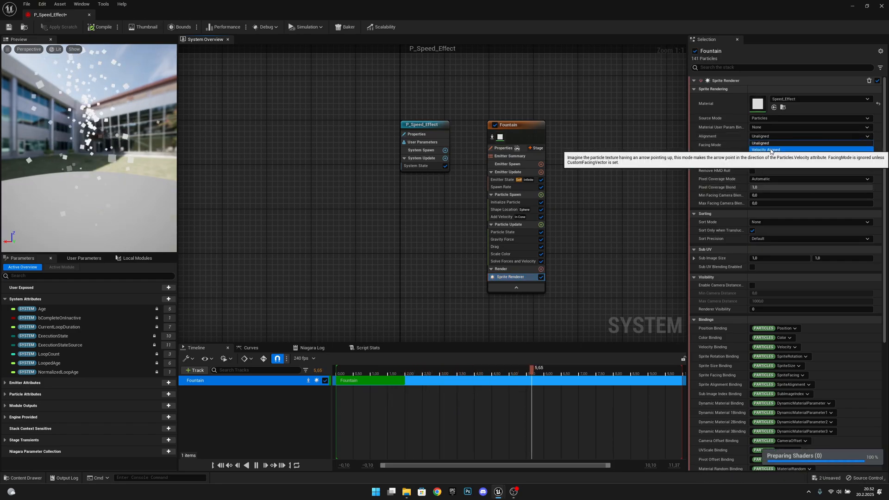
left_click(770, 150)
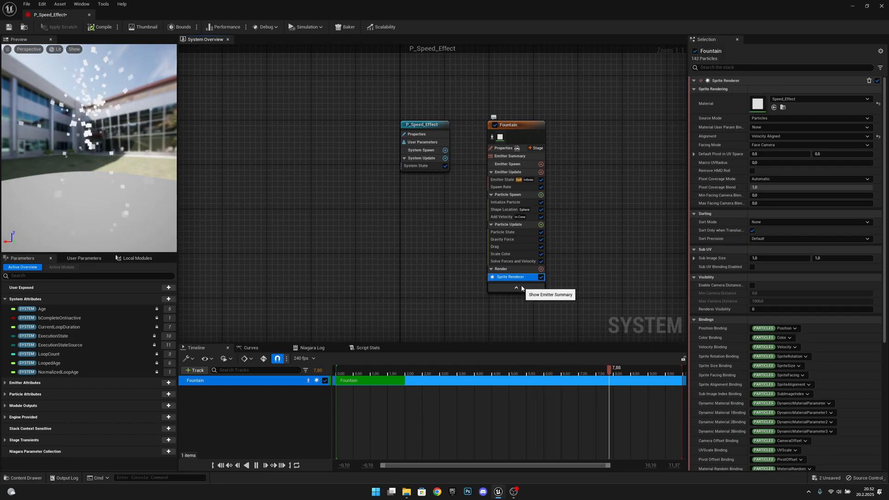
- Delete the Gravity Force and Drag modules from the Fountain emitter's Particle Update group
left_click(514, 240)
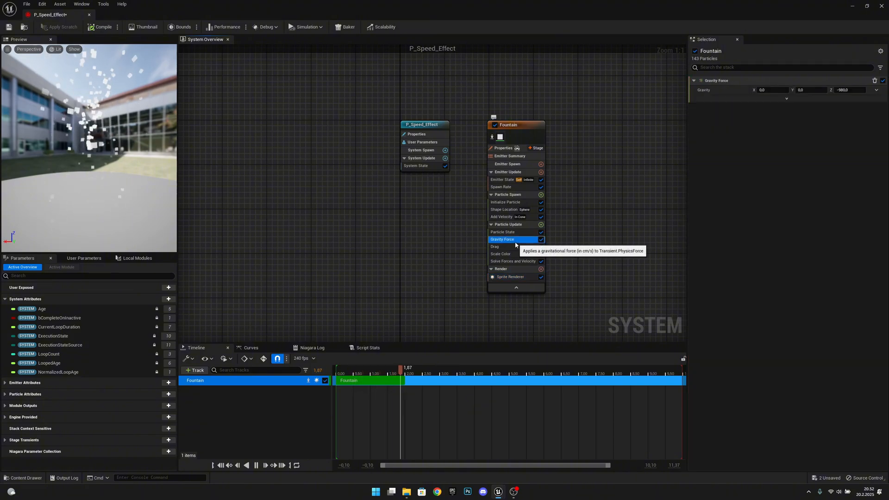
key("Delete")
left_click(512, 239)
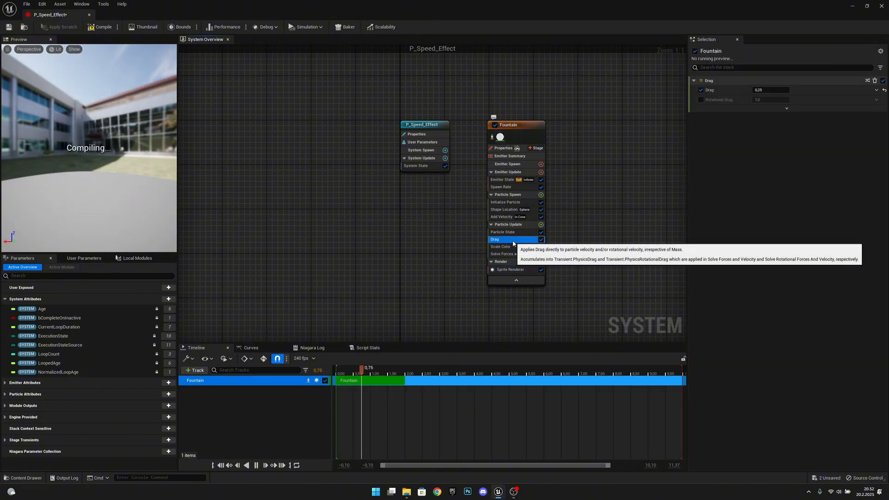
key("Delete")
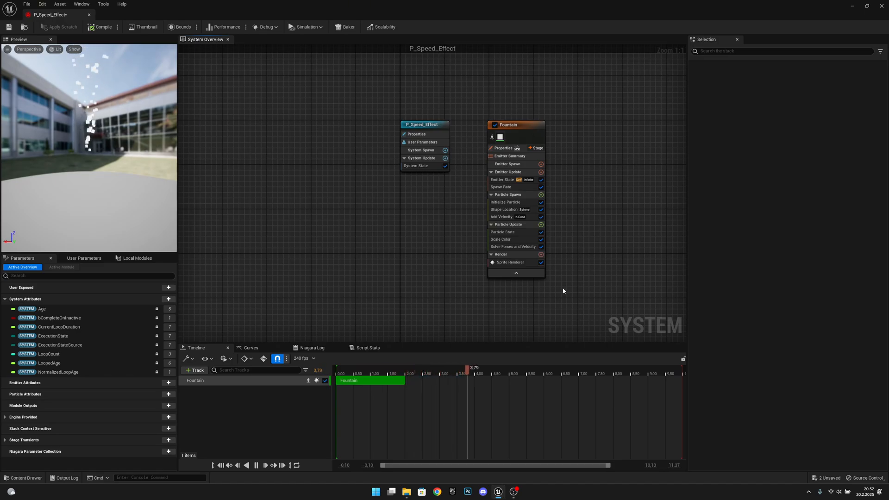
- Set the Fountain emitter's Spawn Rate to 250
left_click(504, 181)
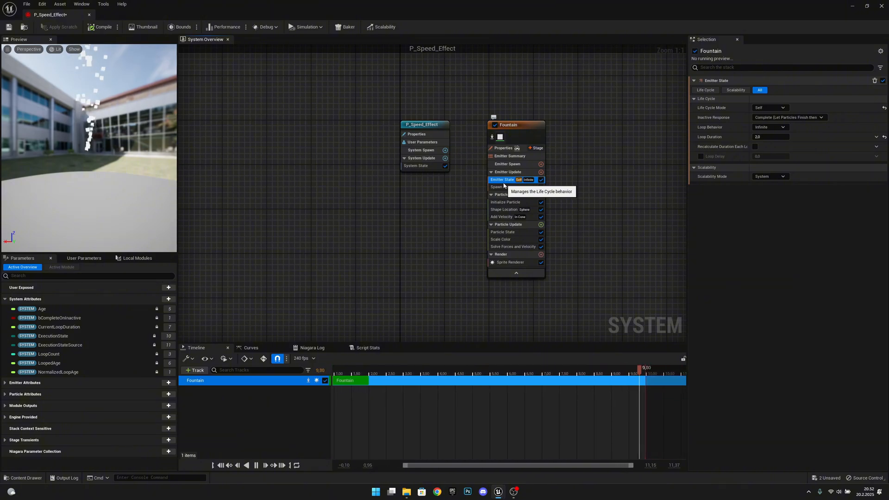
left_click(505, 189)
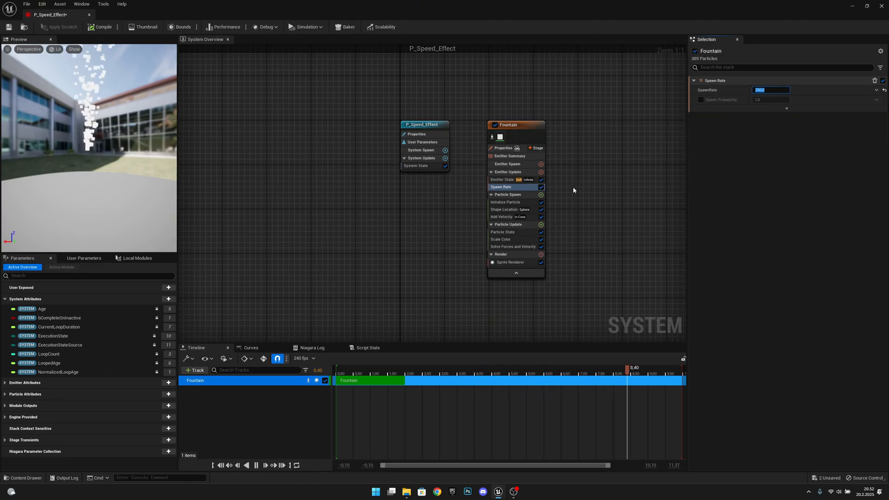
- In Initialize Particle, set the lifetime range to 2.0–3.0 and the Sprite Size Mode to Random Non-Uniform
left_click(522, 205)
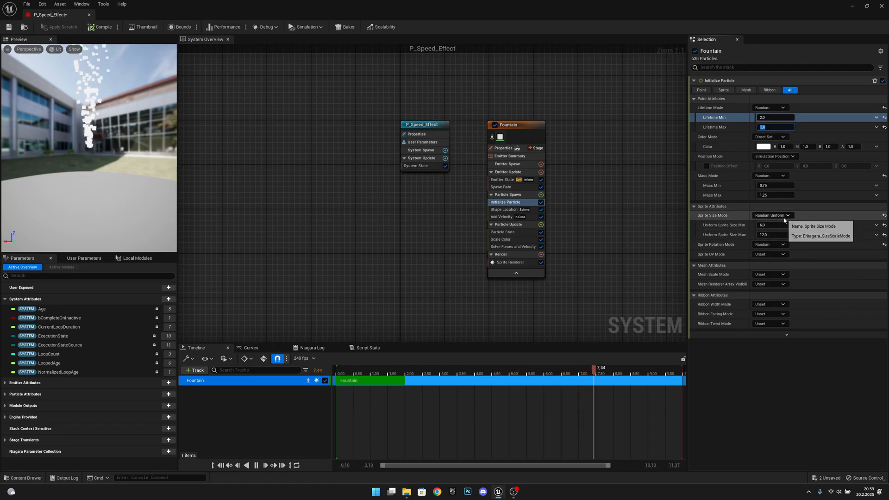
left_click(771, 215)
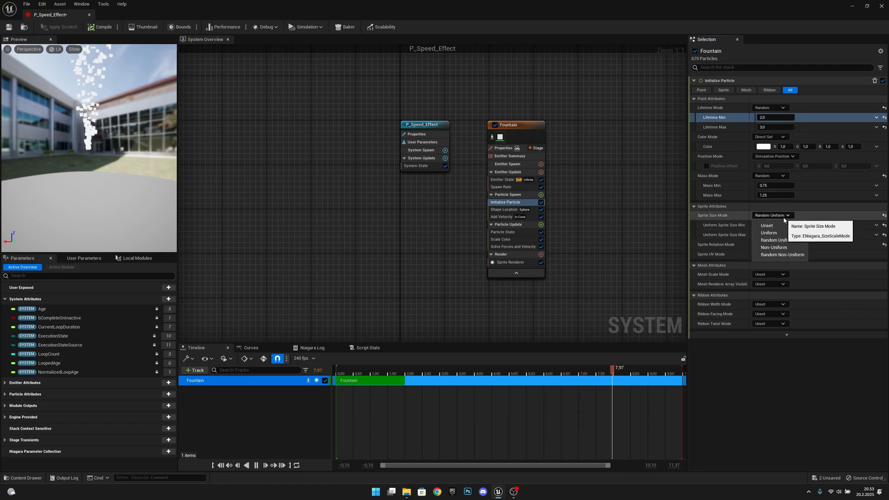
left_click(793, 256)
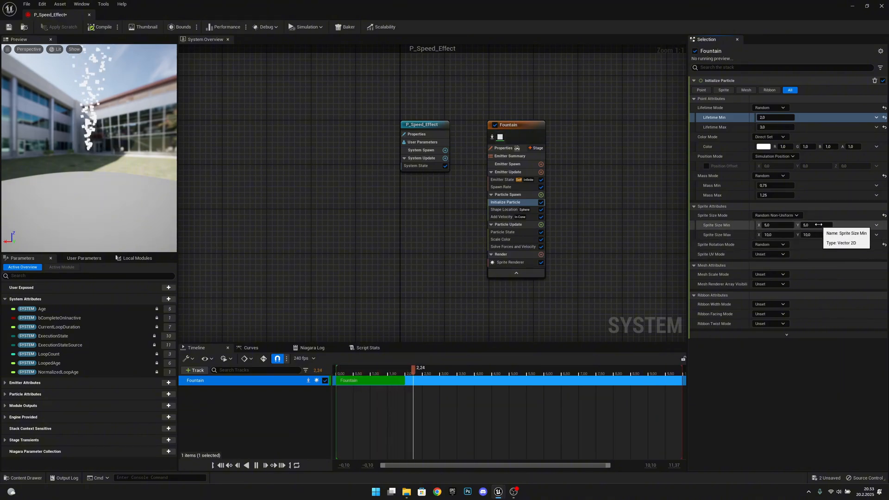
- Set the minimum sprite size to X 1, Y 100 and the maximum sprite size to X 1, Y 250
left_click(781, 225)
type("1")
key("Return")
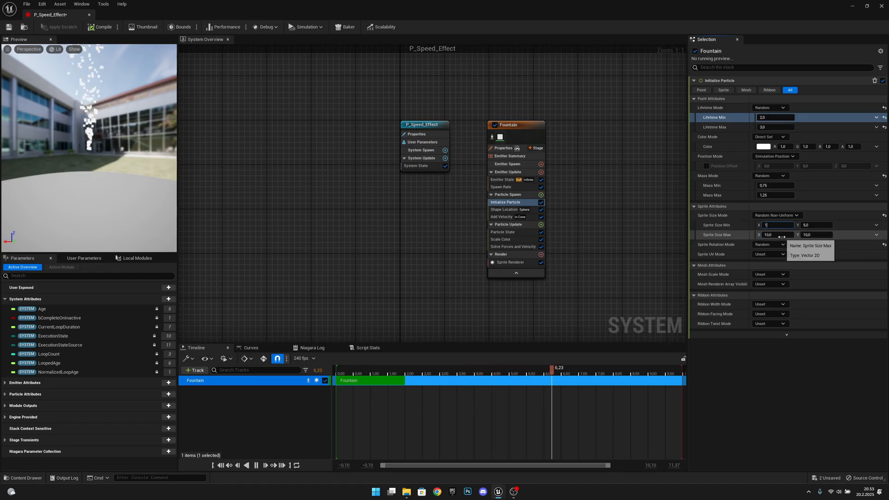
left_click(782, 237)
type("1")
key("Return")
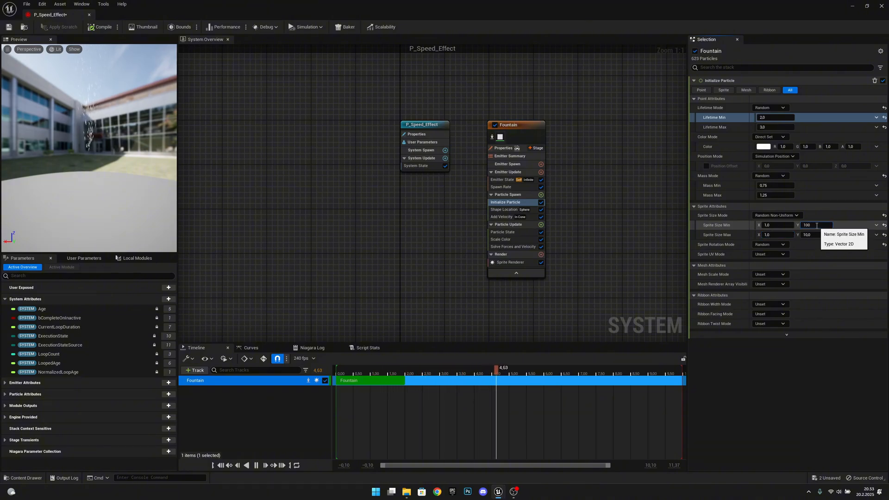
left_click(818, 235)
type("2")
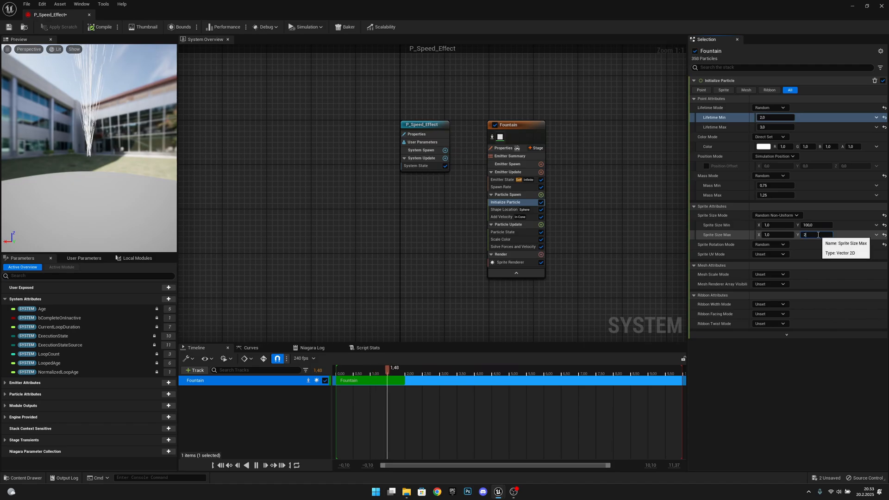
type("50")
key("Return")
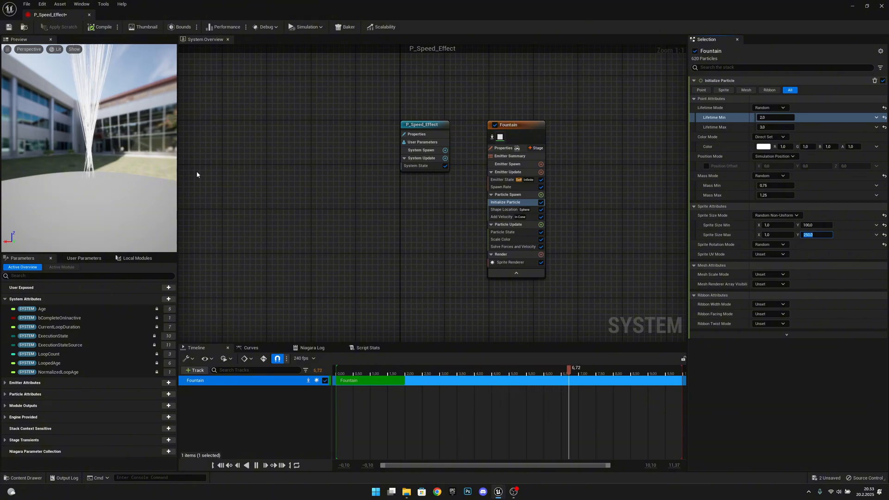
- Change the Shape Location primitive to Cylinder and its Cylinder Distribution to Direct
left_click(508, 210)
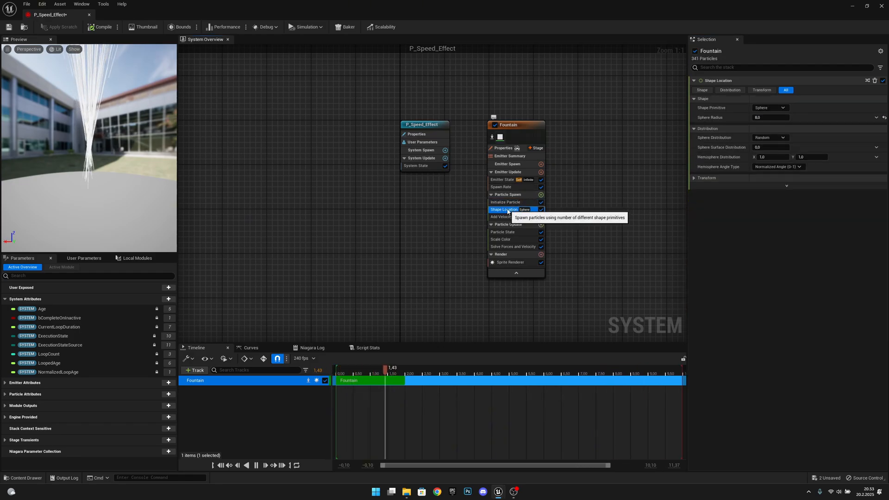
left_click(773, 109)
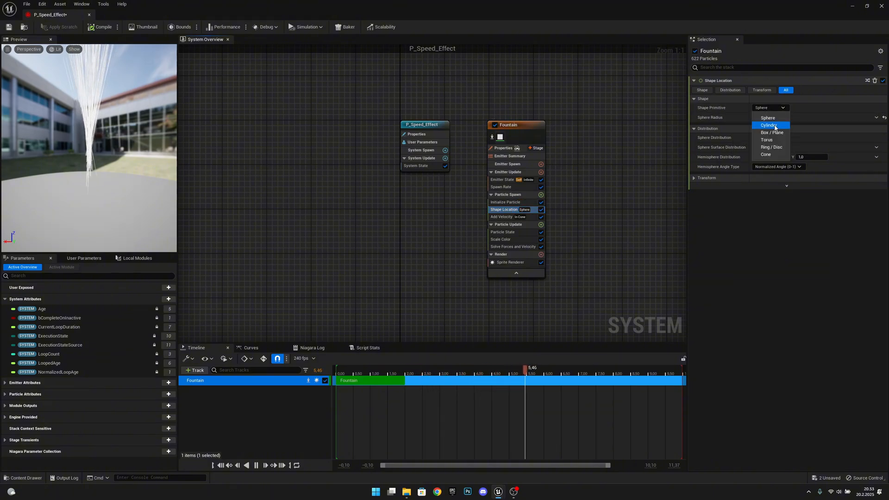
left_click(769, 125)
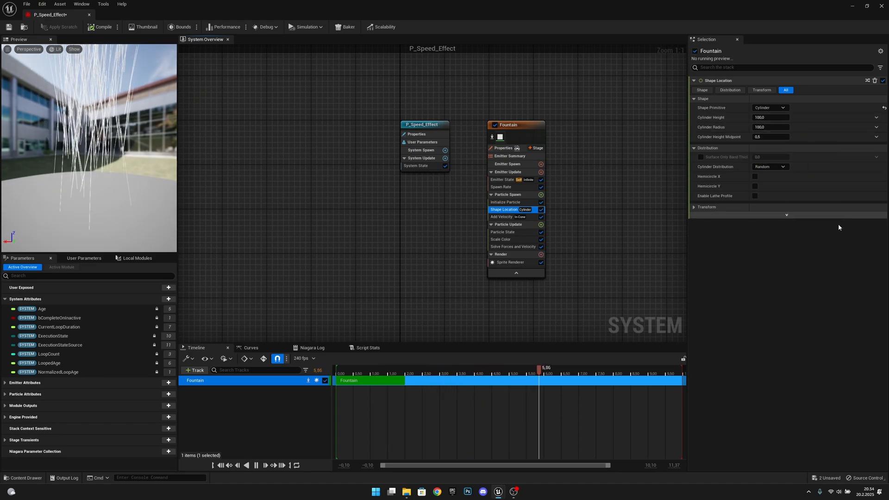
left_click(782, 167)
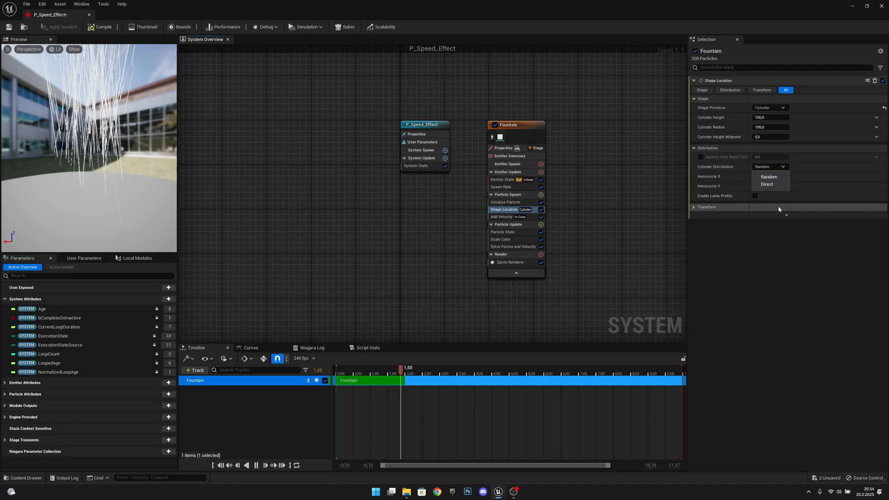
left_click(768, 185)
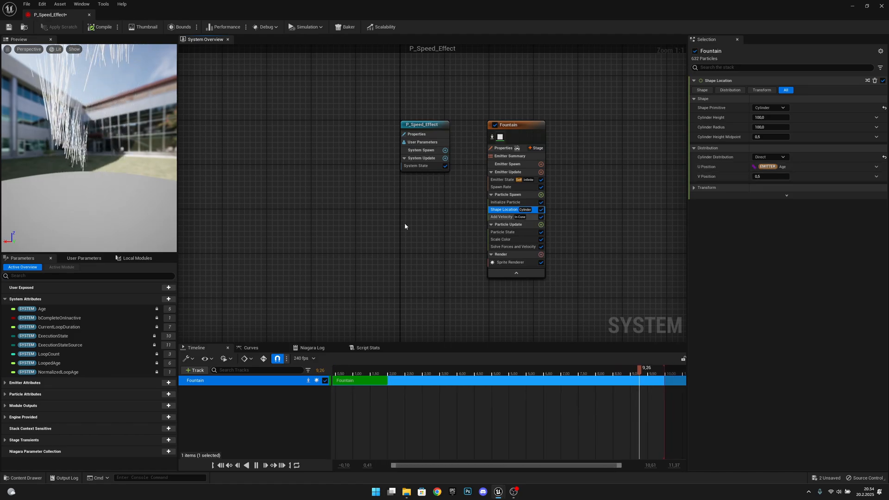
- Drive the Shape Location's U Position with a Random Range Float
left_click(876, 167)
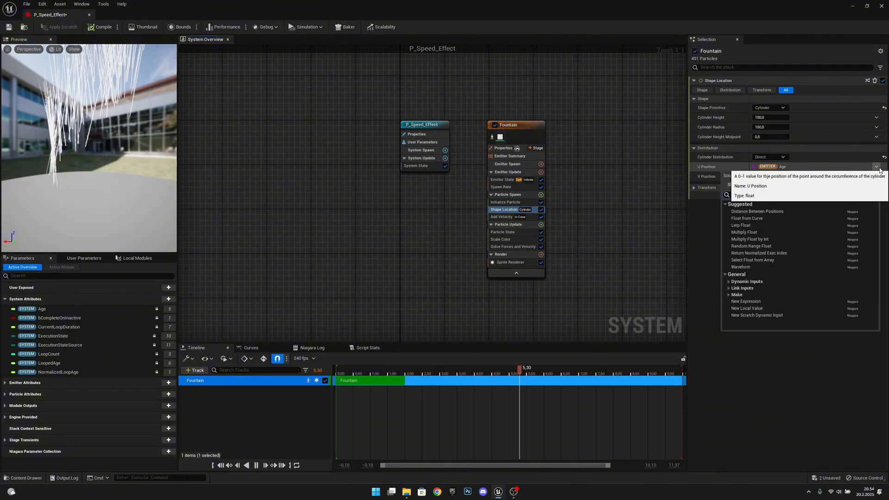
type("rand")
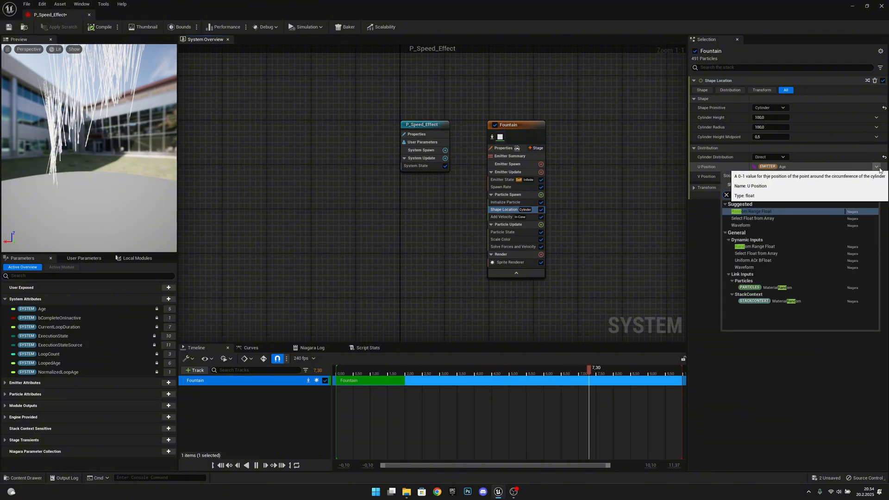
key("BackSpace")
key("BackSpace")
key("BackSpace")
key("BackSpace")
type("random flo")
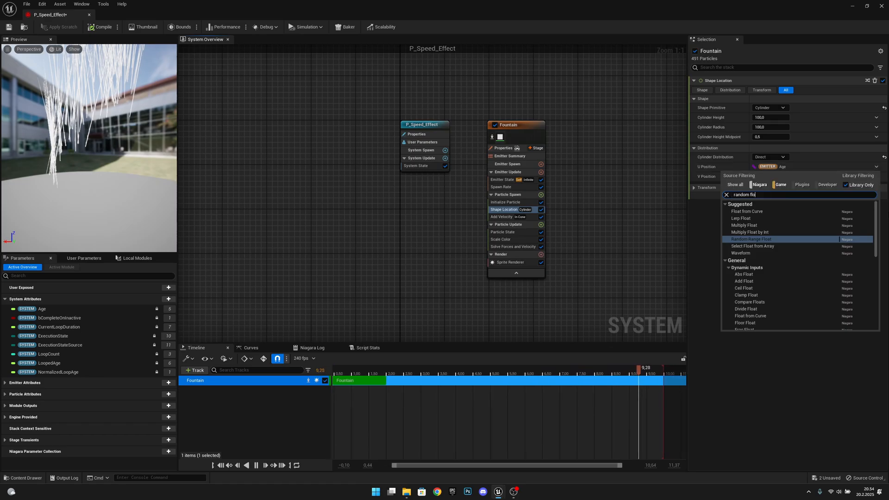
left_click(774, 239)
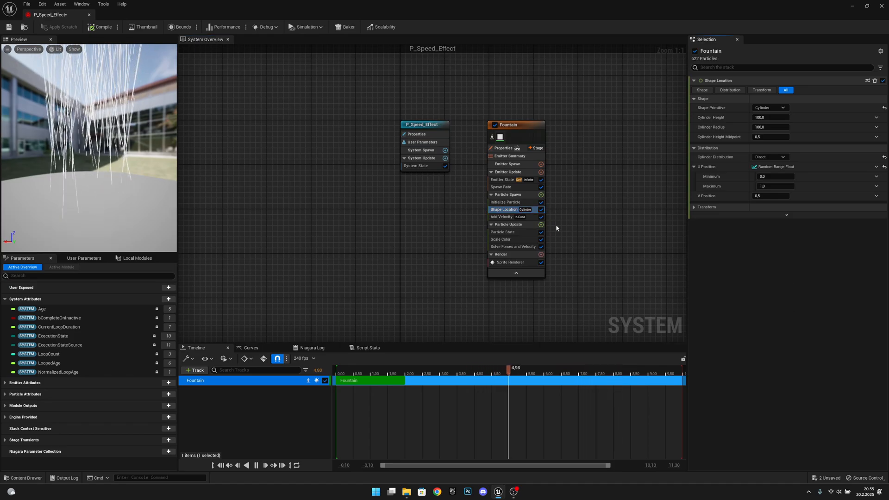
- In Add Velocity, set the Velocity Mode to Linear and drive the Velocity with a Random Range Vector
left_click(500, 217)
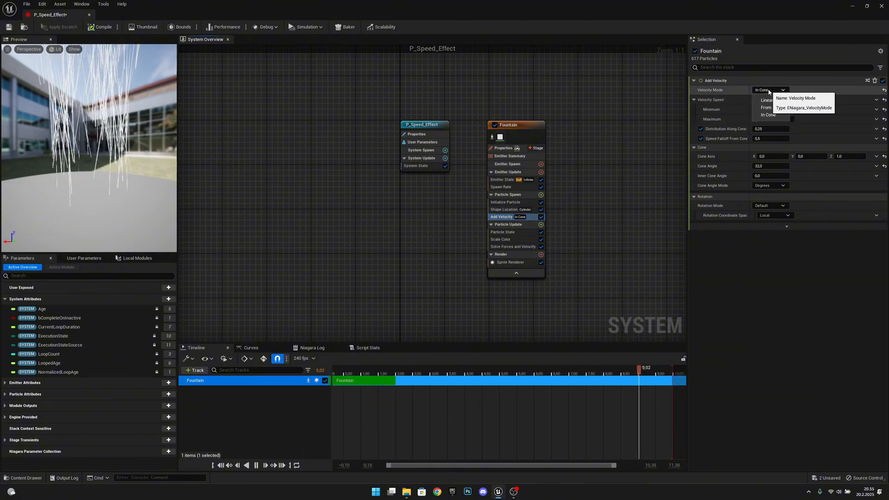
left_click(770, 90)
left_click(769, 97)
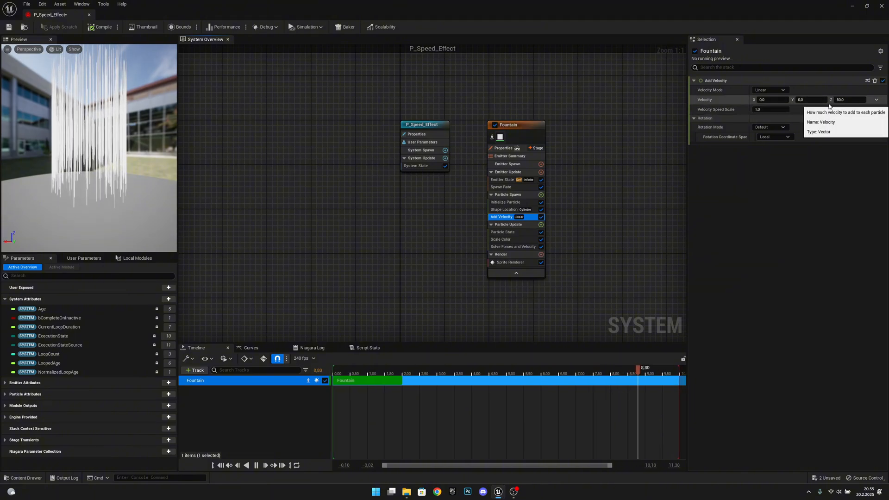
left_click(875, 101)
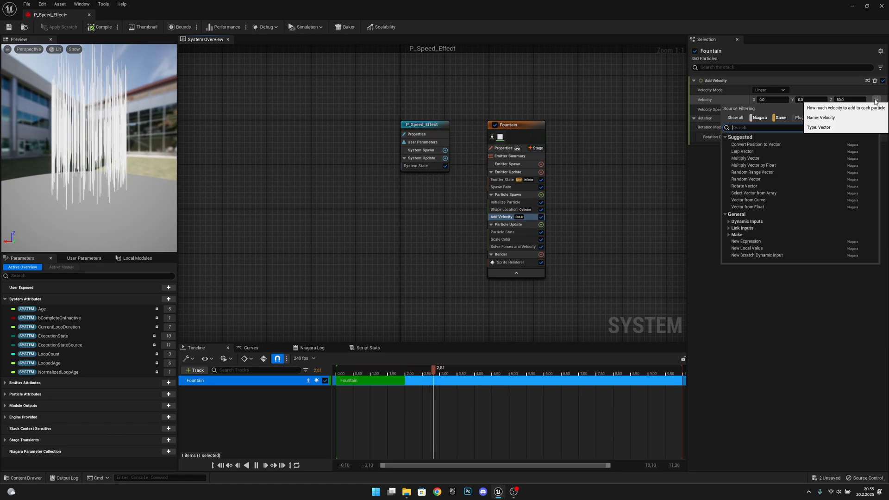
type("random ran")
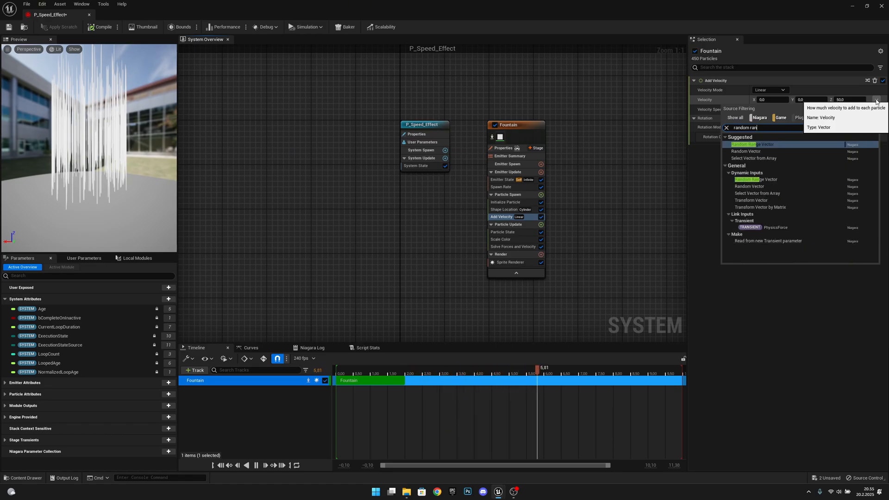
left_click(777, 181)
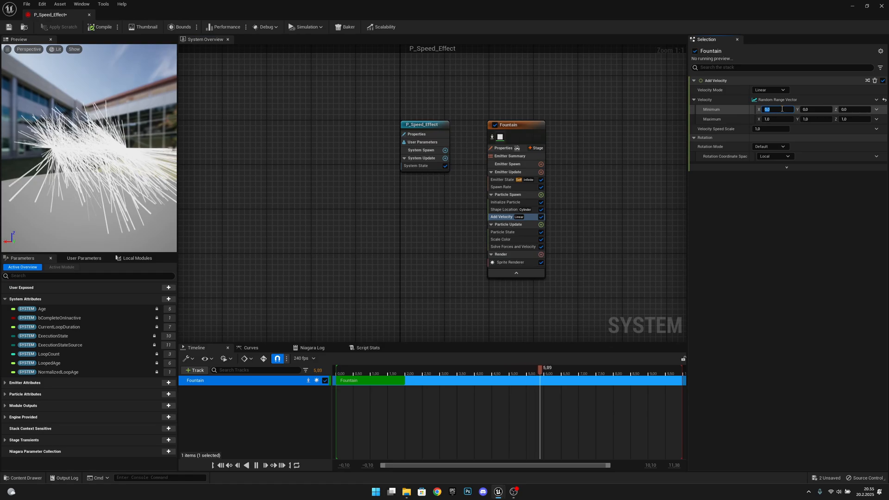
- Set the minimum velocity's Z to 25 and the maximum velocity to X 0, Y 0, Z 250
left_click(788, 119)
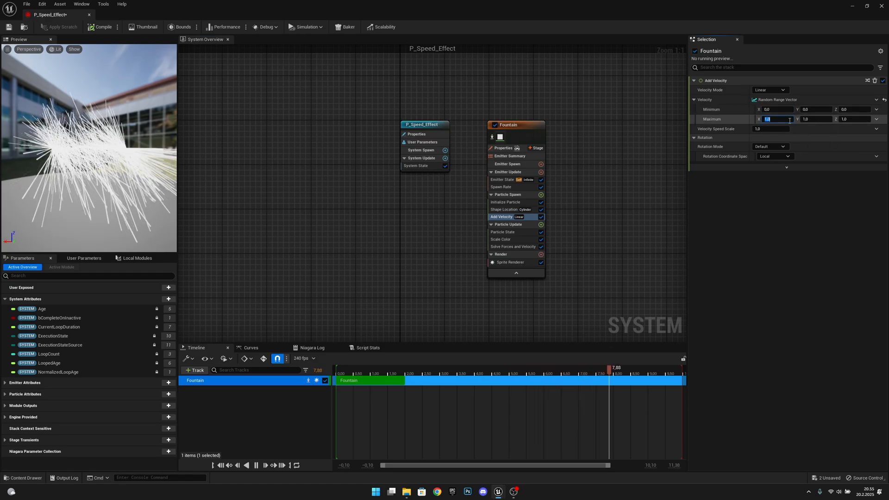
type("0")
key("Tab")
type("0")
key("Return")
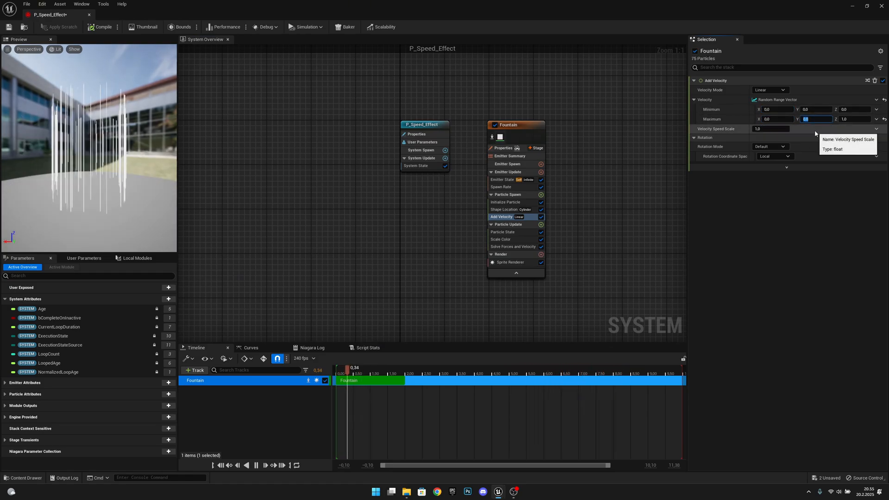
left_click(850, 110)
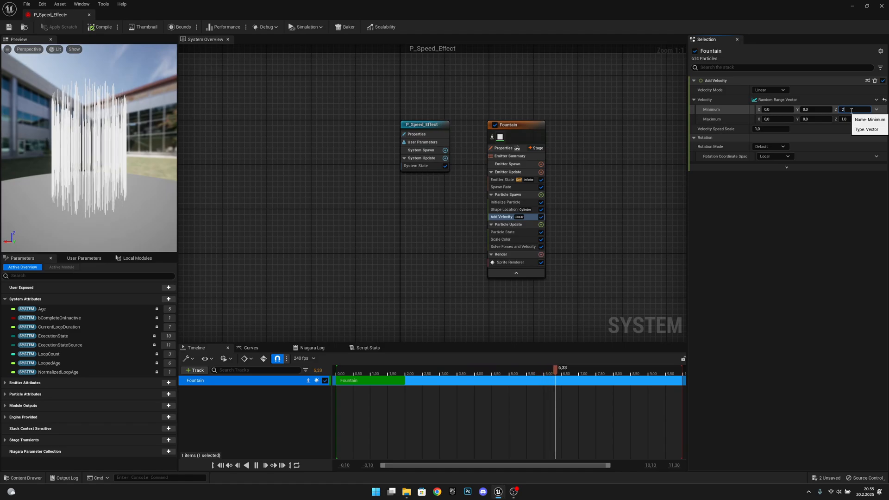
type("25")
left_click(848, 119)
type("25")
key("Return")
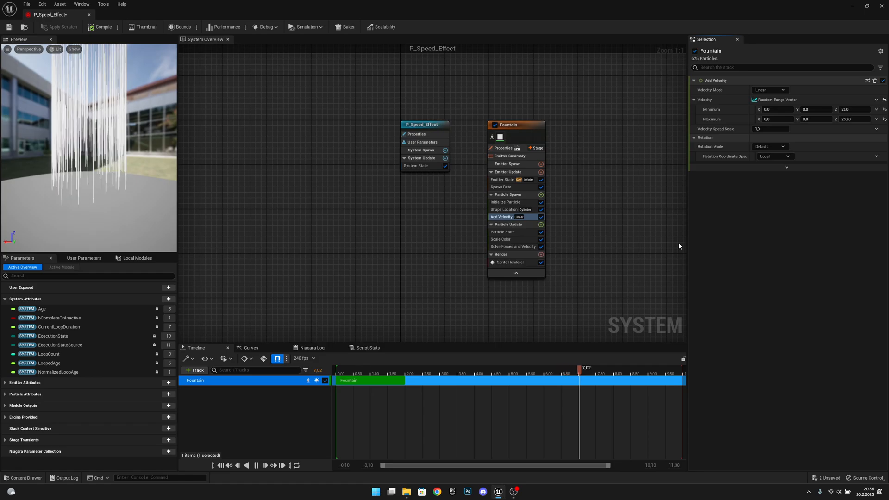
- In Scale Color, set the first key of the Scale Alpha curve to time 0 and value 0
left_click(507, 239)
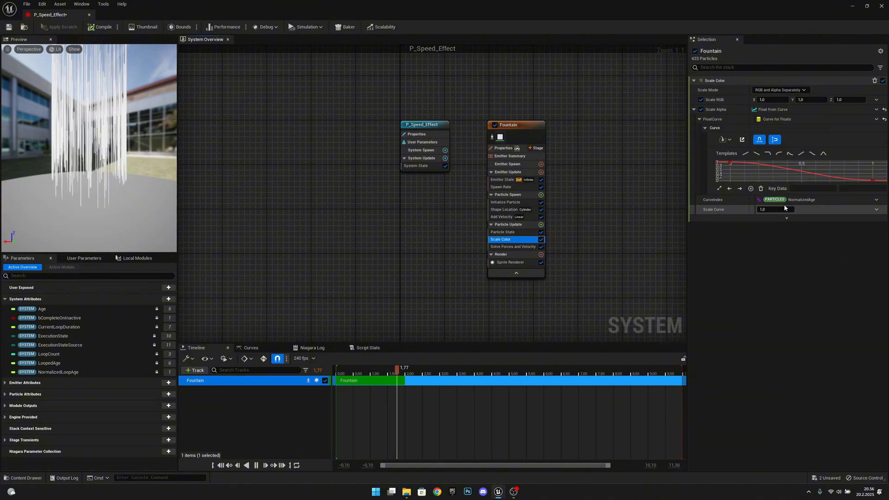
left_click(730, 163)
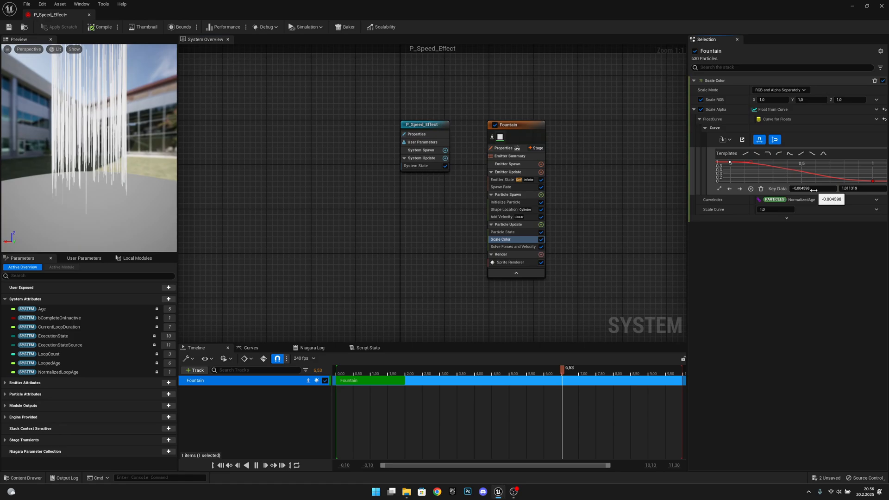
left_click(813, 189)
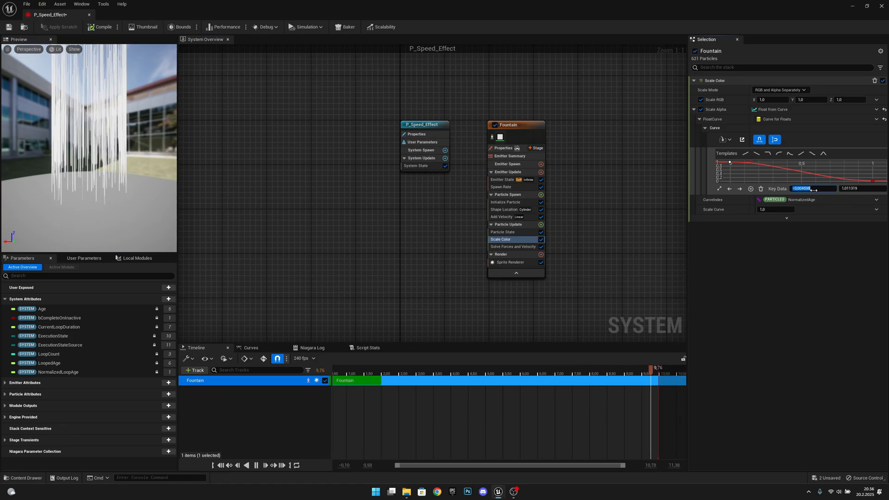
type("0")
key("Tab")
type("0")
key("Return")
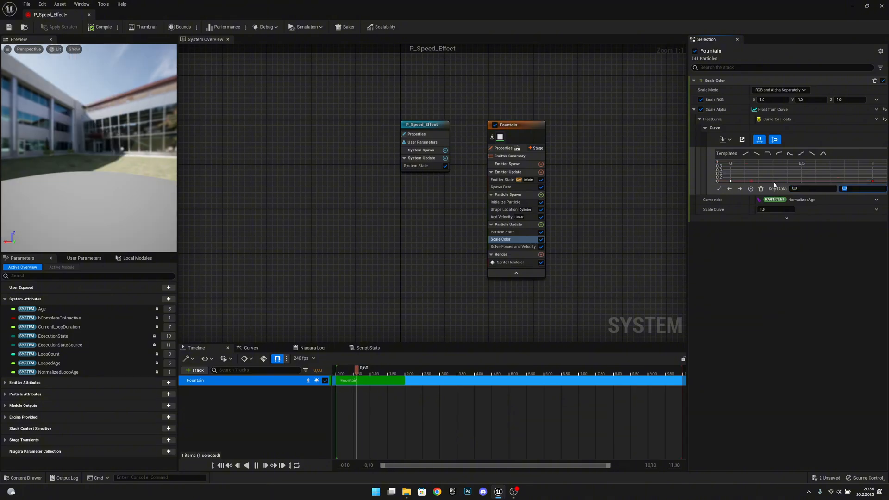
- Add a key to the middle of the Scale Alpha curve at time 0.5 with value 1
right_click(774, 182)
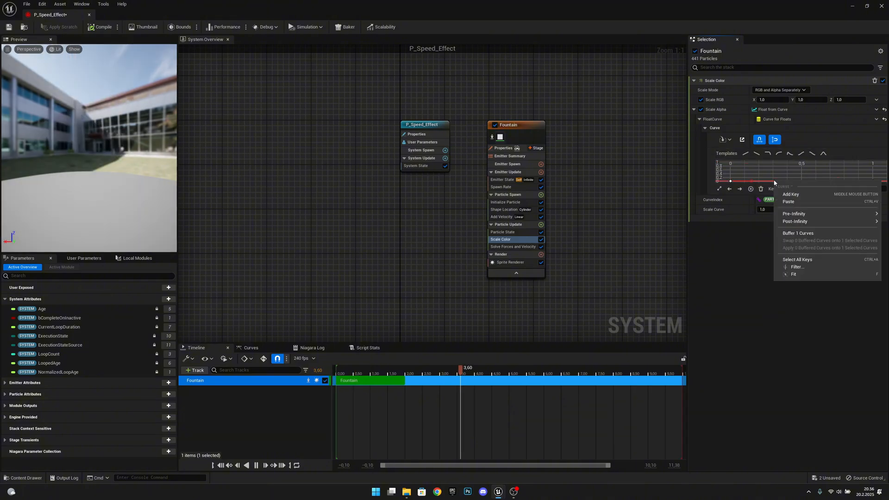
left_click(792, 197)
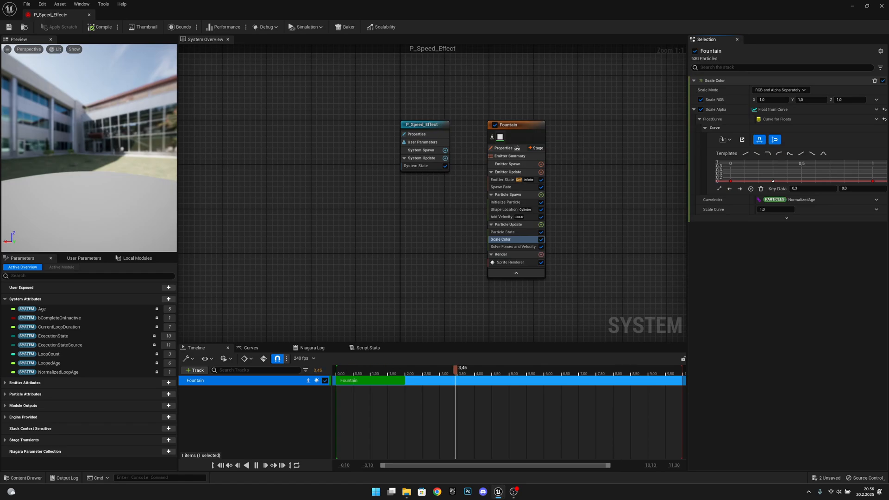
left_click(811, 188)
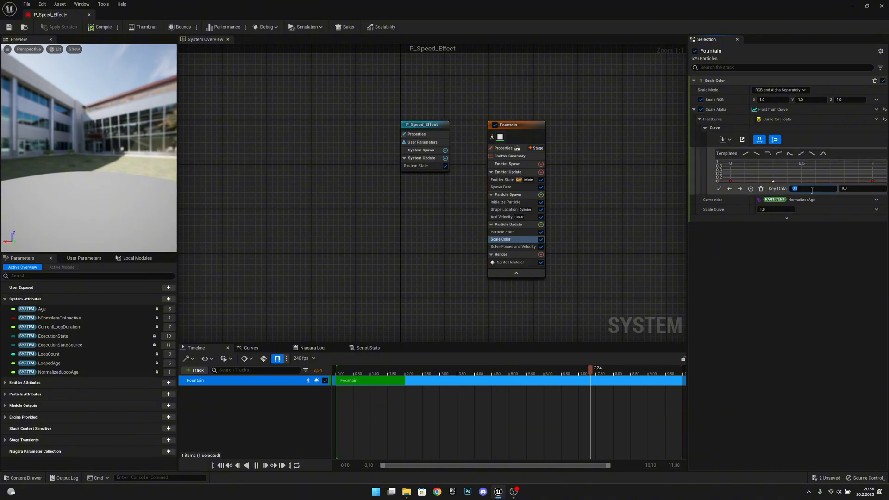
key("Return")
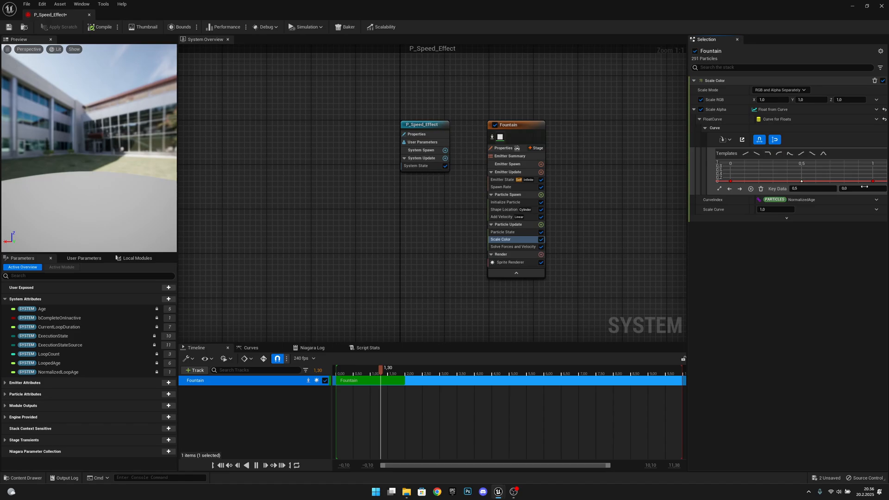
left_click(864, 188)
type("1")
key("Return")
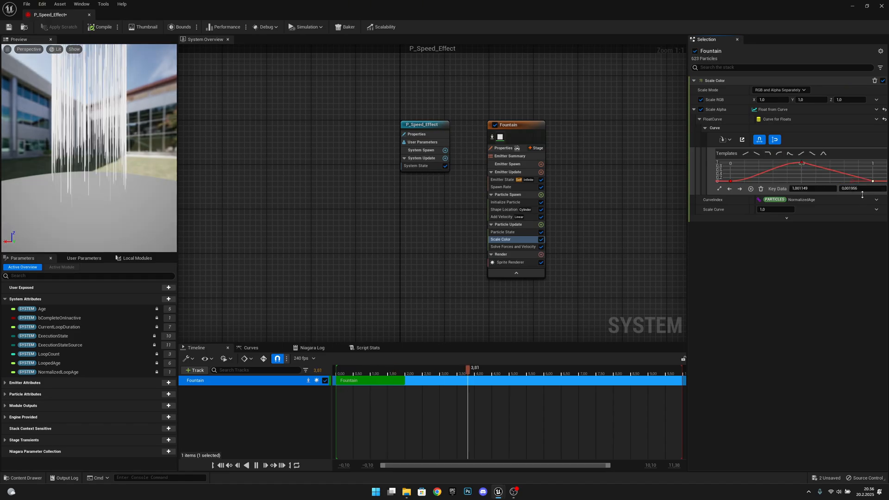
- Set the last key of the Scale Alpha curve to time 2 and value 0
left_click(872, 180)
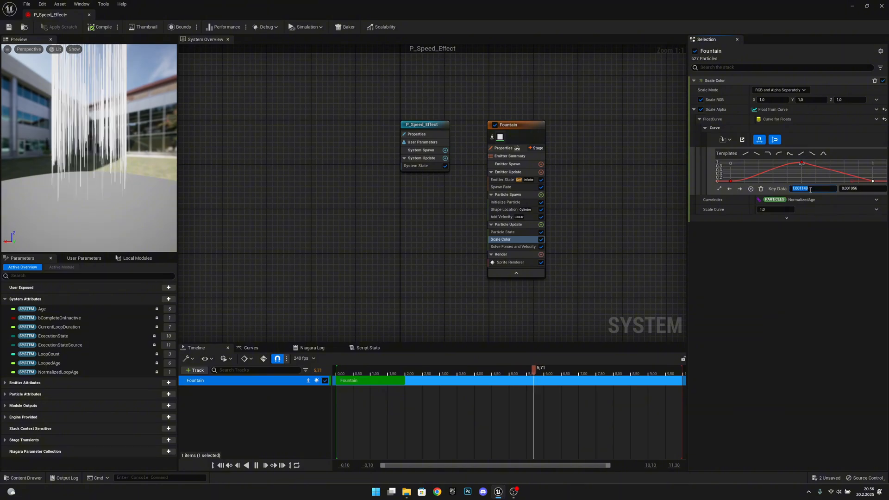
left_click(811, 188)
type("2")
key("Tab")
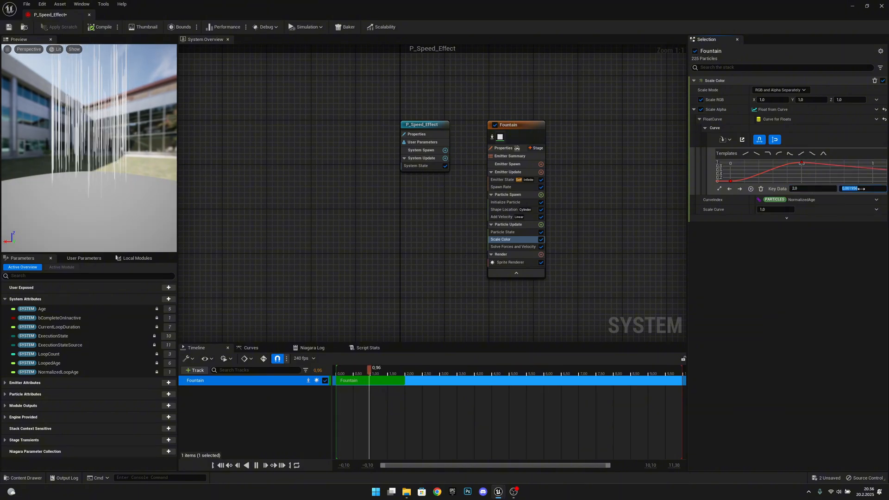
key("Return")
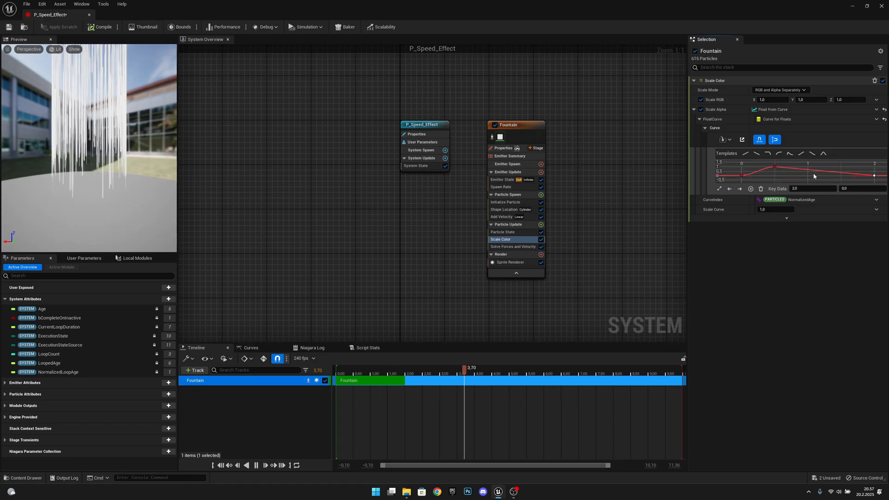
left_click(855, 189)
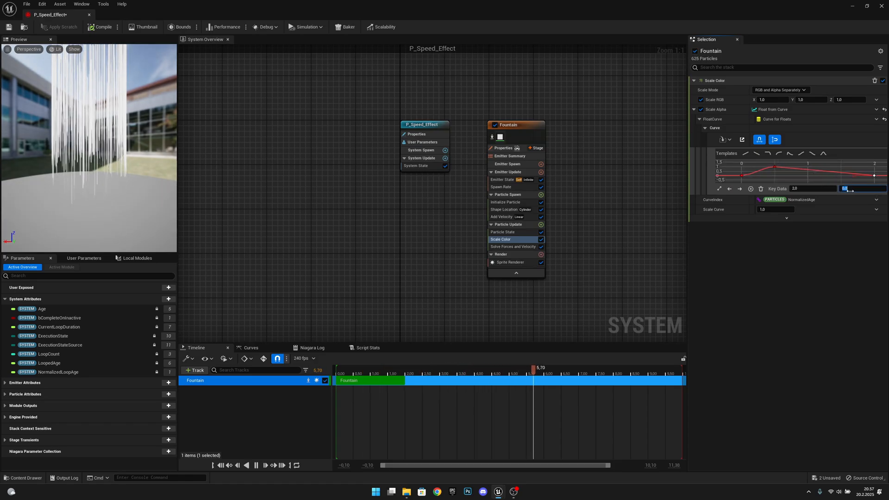
key("Return")
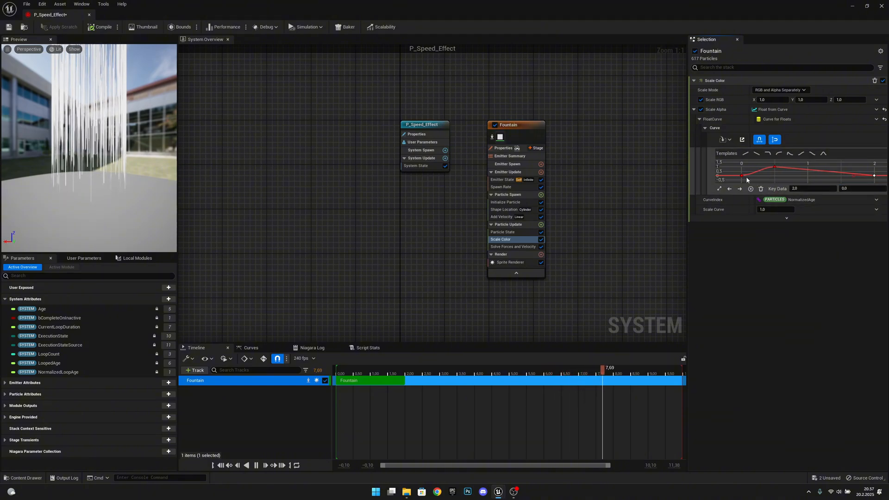
mouse_move(743, 178)
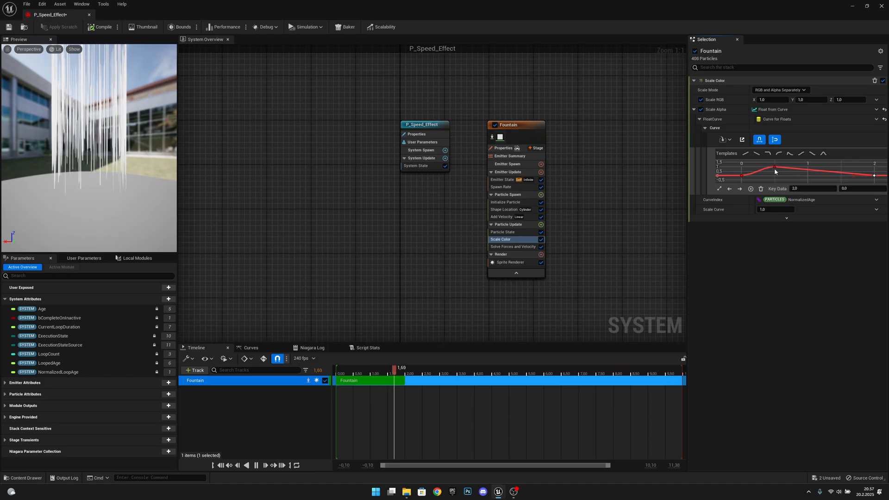
mouse_move(775, 168)
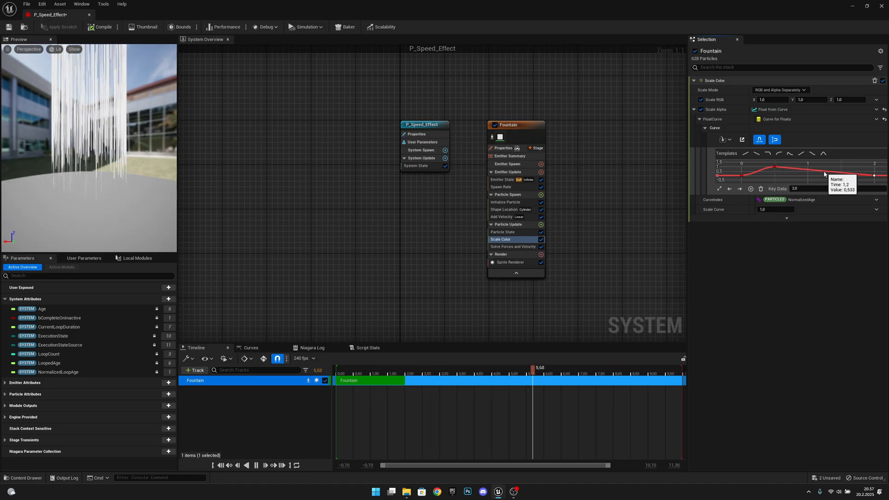
mouse_move(865, 178)
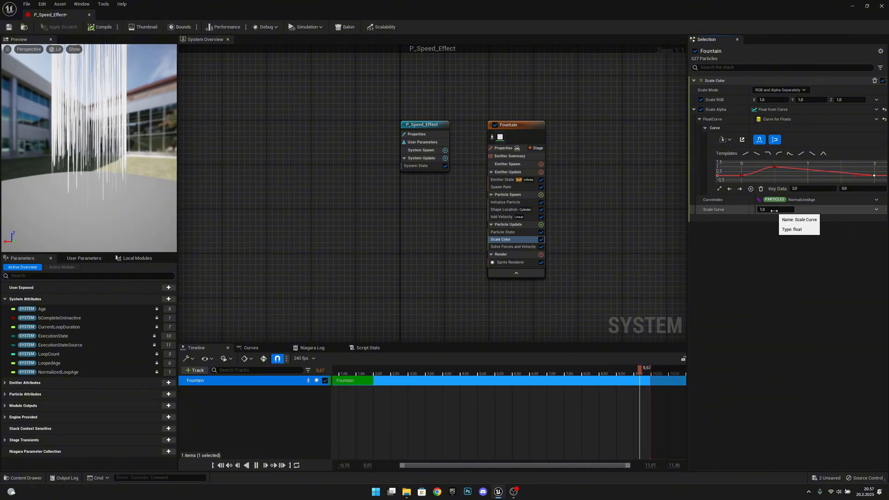
- Make the Scale Alpha's Scale Curve input read from a new user parameter
left_click(875, 210)
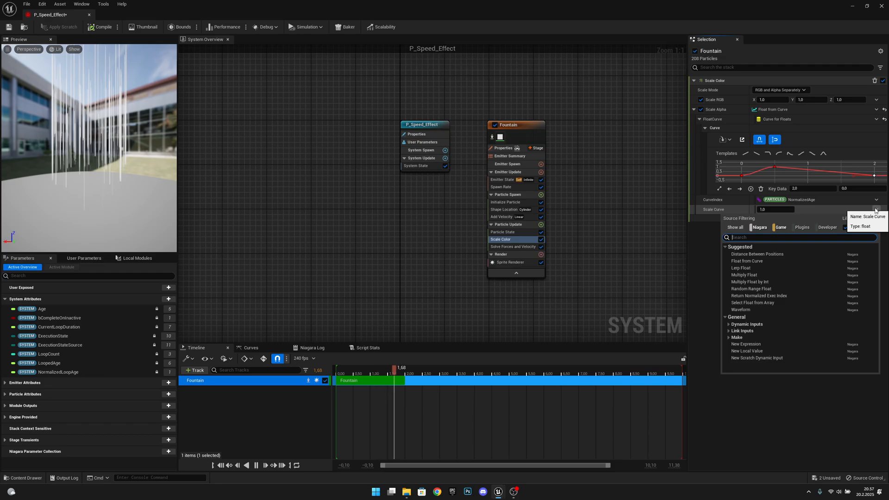
type("user")
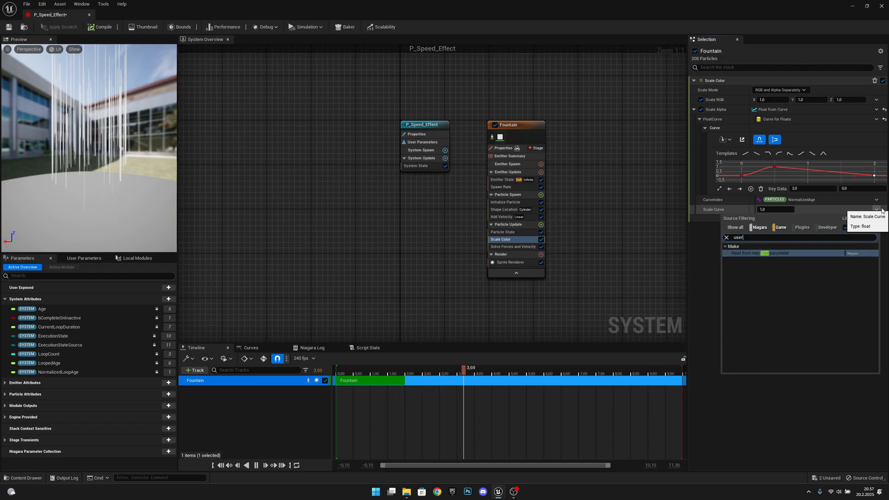
left_click(764, 254)
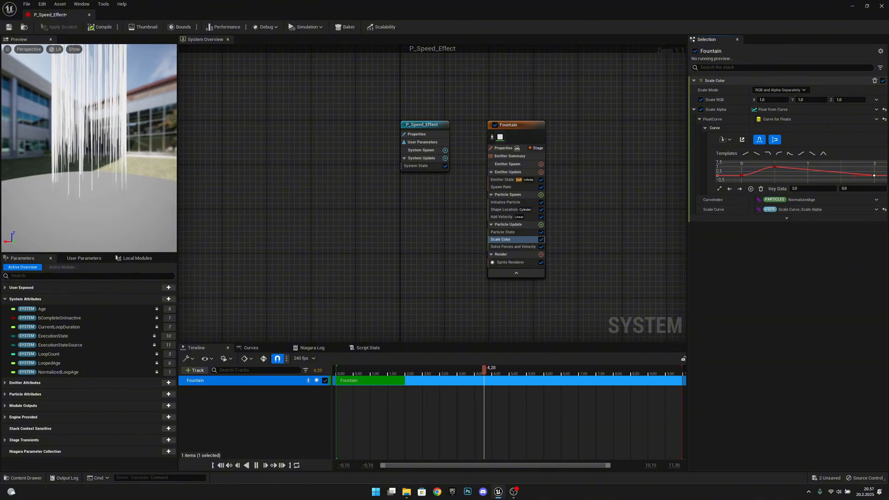
- Rename the user-exposed parameter Scale Curve_Scale Alpha as Visibility
left_click(6, 287)
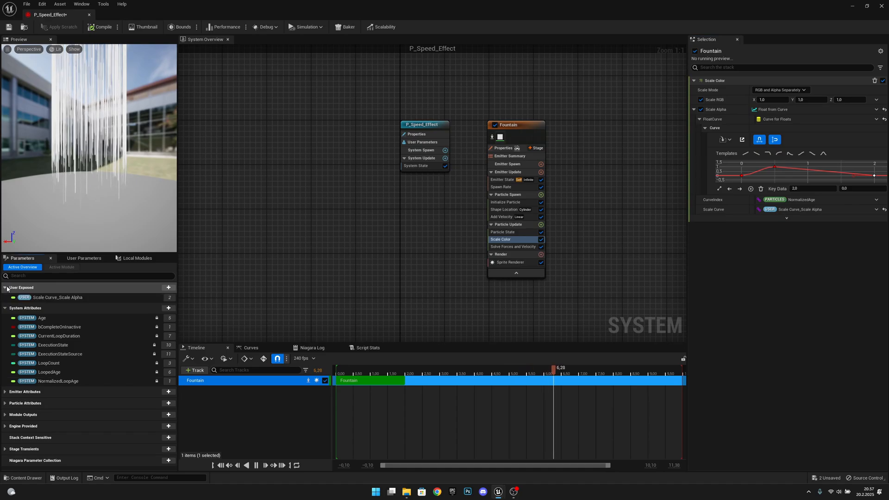
double_click(58, 297)
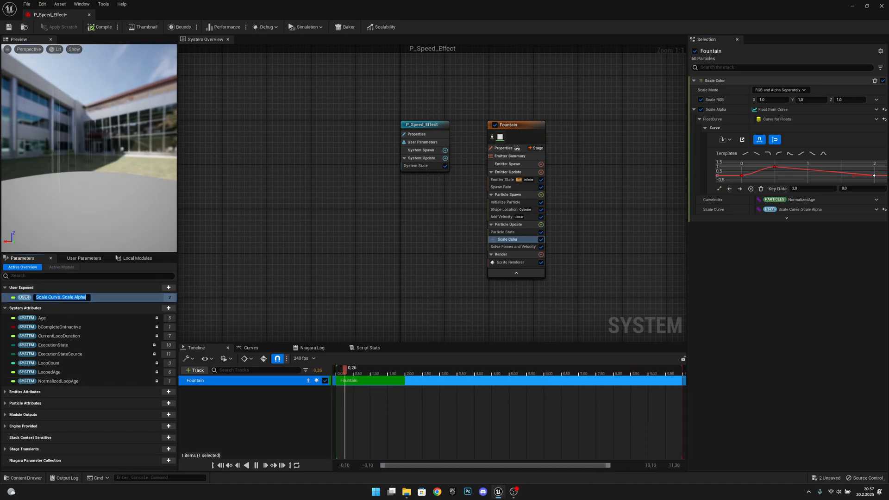
type("Visi")
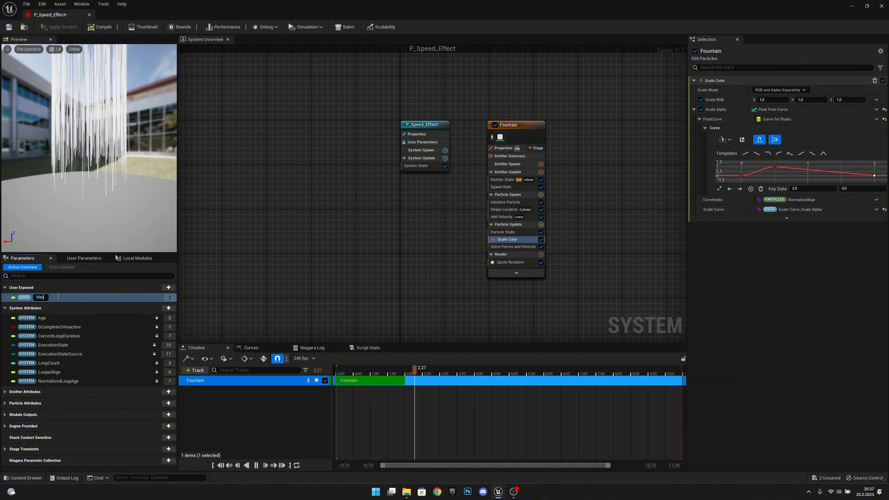
type("bil")
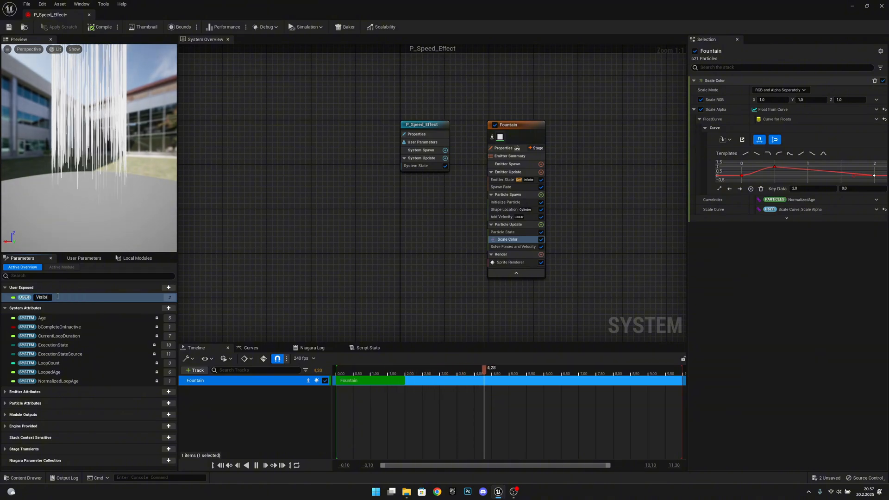
type("ity")
key("Return")
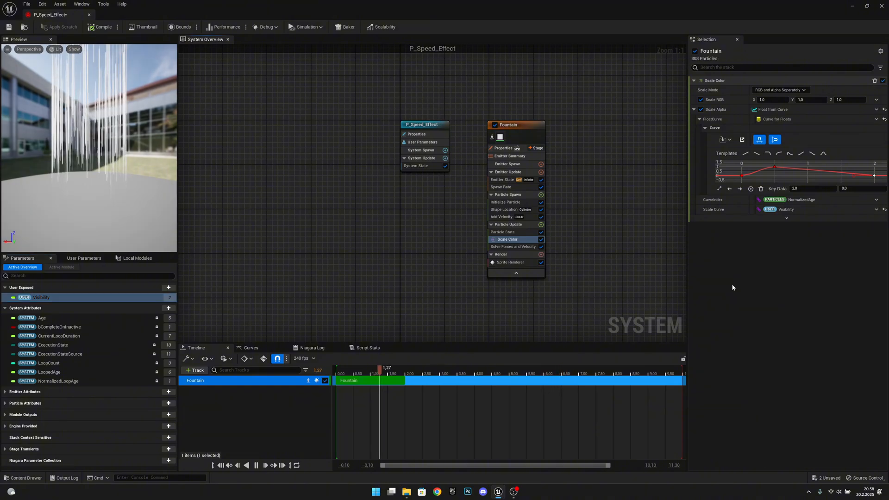
- Add a Dynamic Material Parameters module to the Fountain emitter's Particle Update stage
left_click(541, 225)
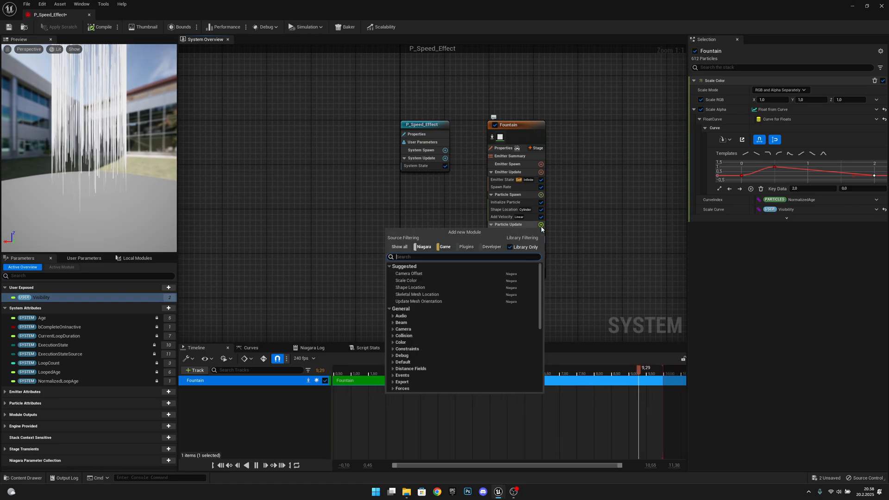
type("dynami")
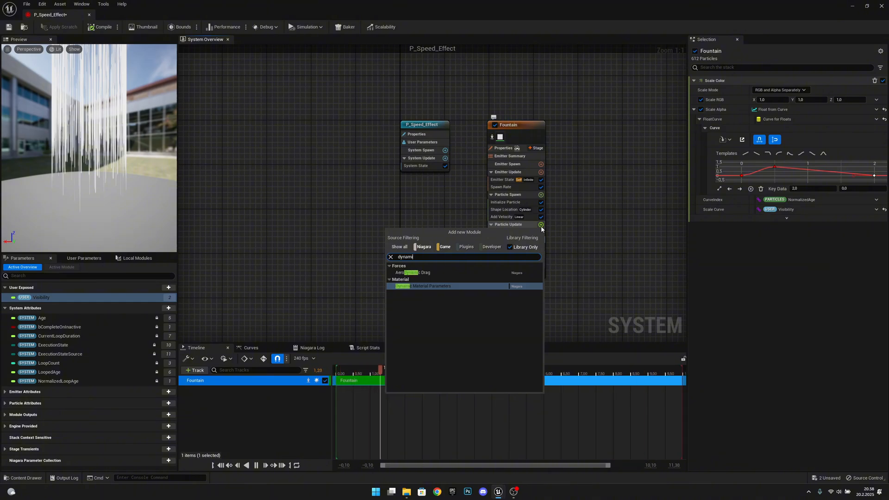
key("Return")
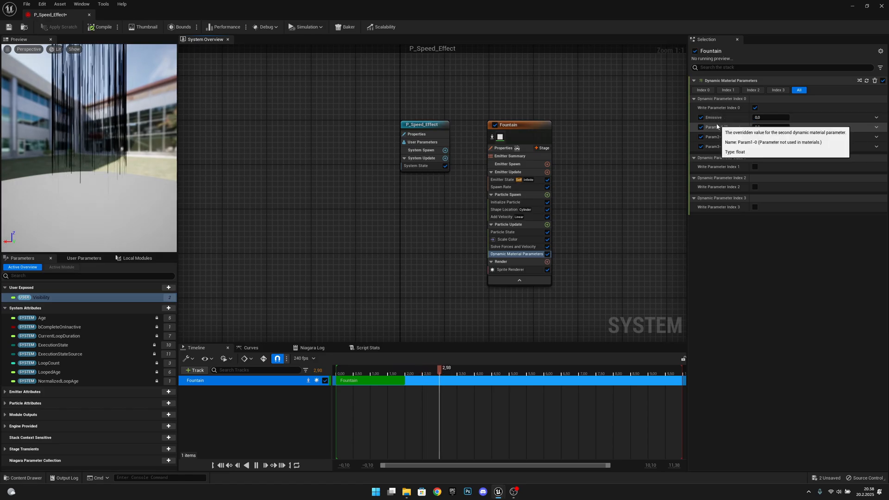
left_click(700, 127)
left_click(700, 136)
left_click(700, 146)
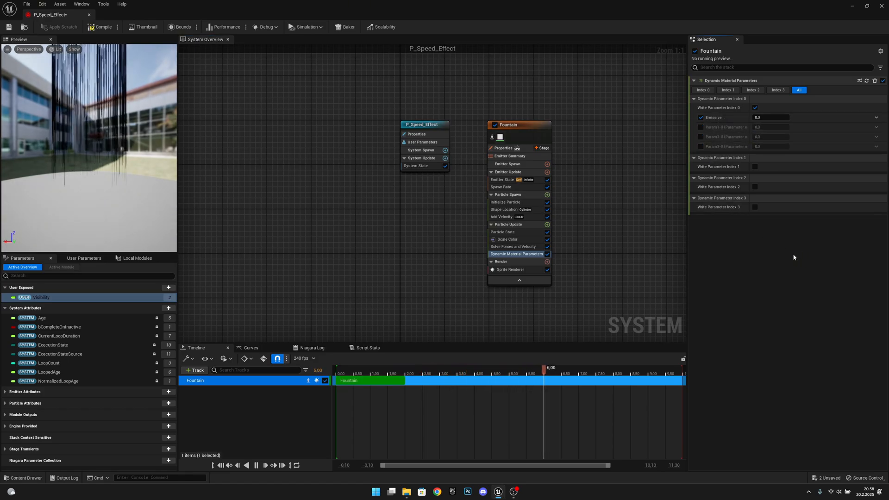
left_click(700, 146)
left_click(701, 137)
left_click(700, 127)
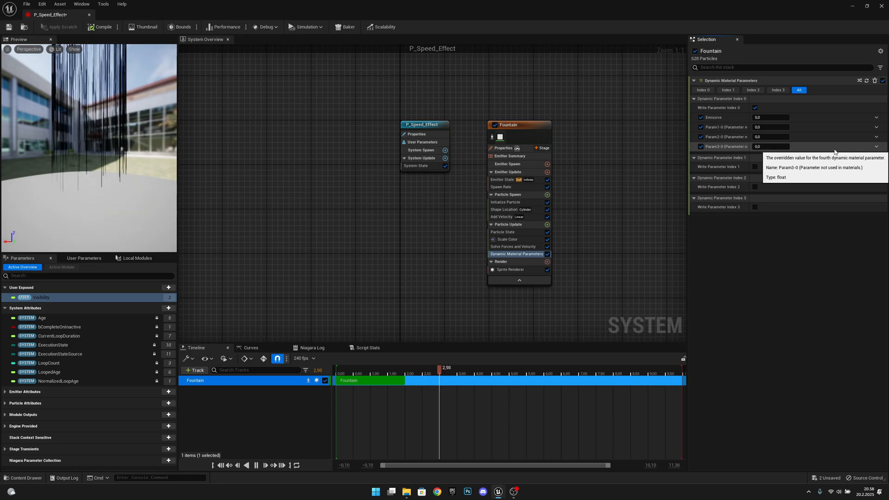
- Set the Emissive parameter of index 0 to 3 and disable the three unused parameters below it
left_click(779, 118)
type("3")
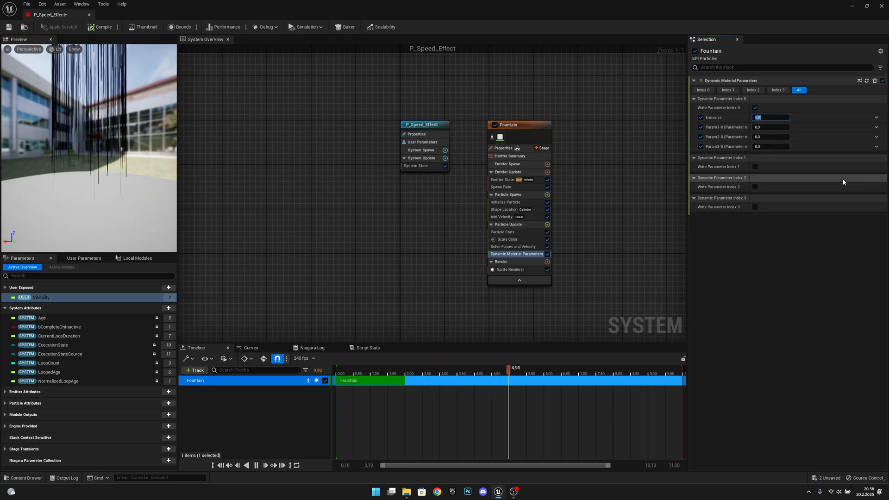
left_click(700, 146)
left_click(701, 136)
left_click(700, 127)
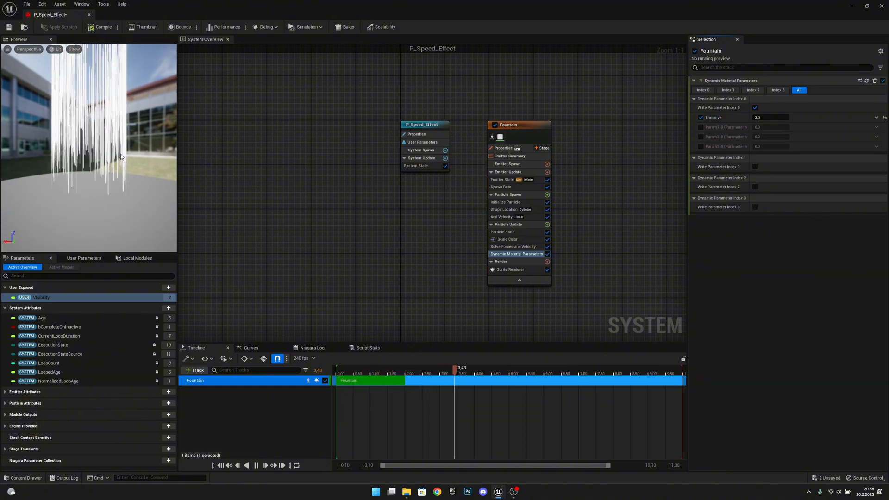
- Try different Emissive values against the particle preview and settle on 2
left_click(770, 117)
type("55")
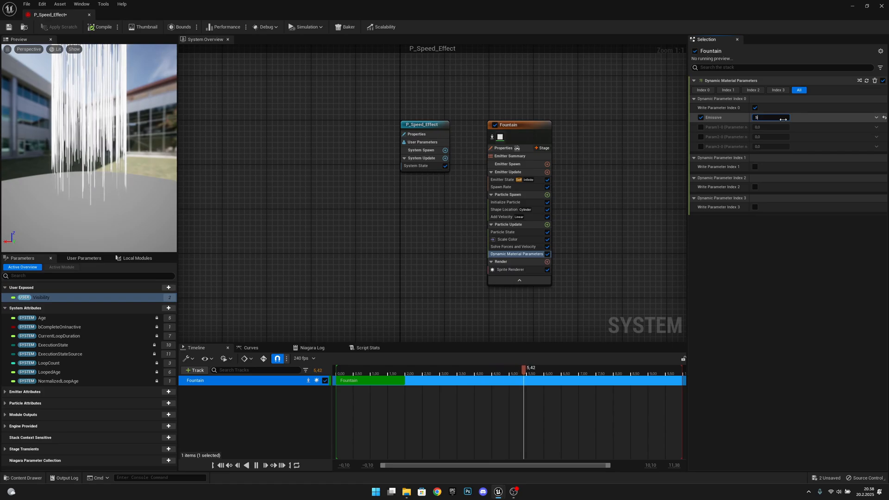
key("Return")
key("Return")
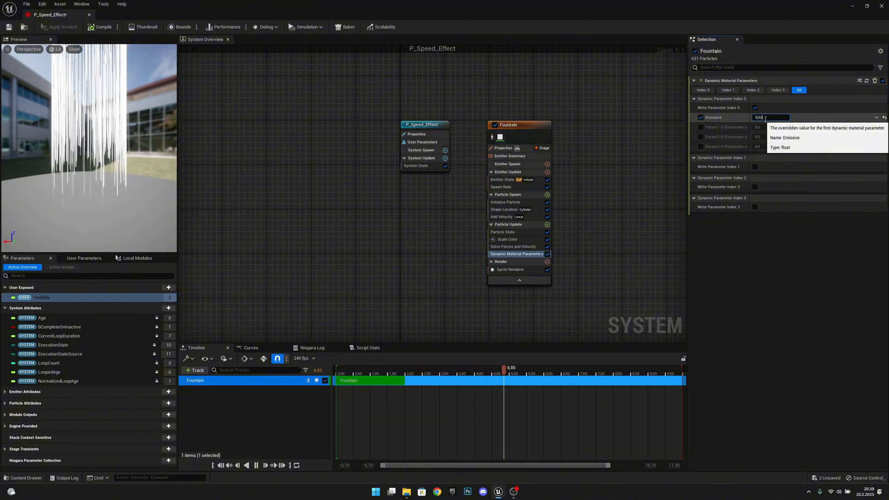
type("3")
key("Return")
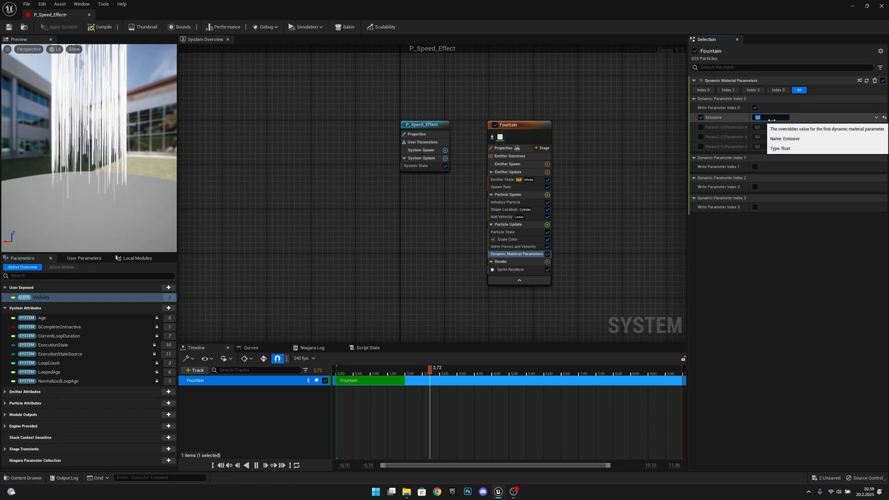
type("2")
key("Return")
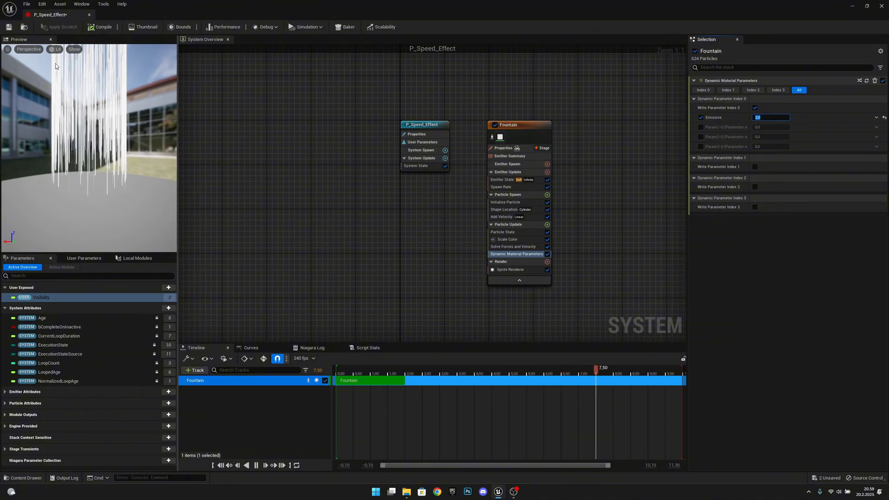
- Save P_Speed_Effect and all other unsaved assets, and close the particle system's editor
left_click(8, 29)
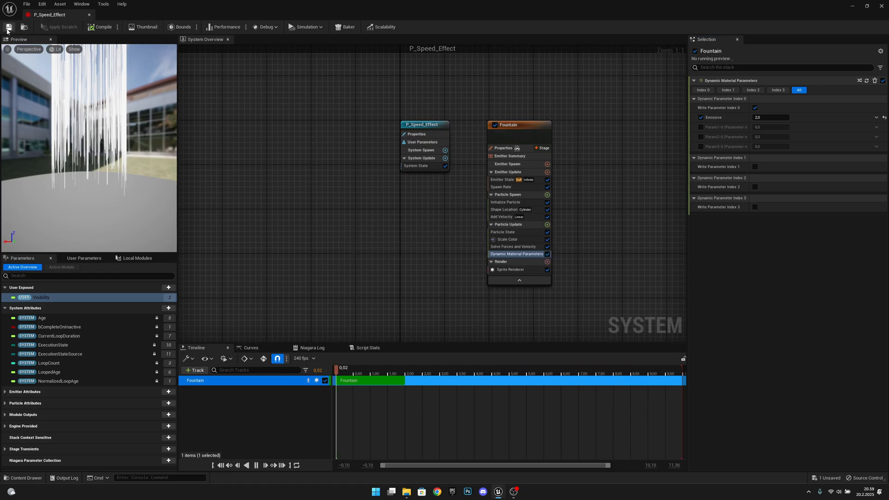
left_click(27, 5)
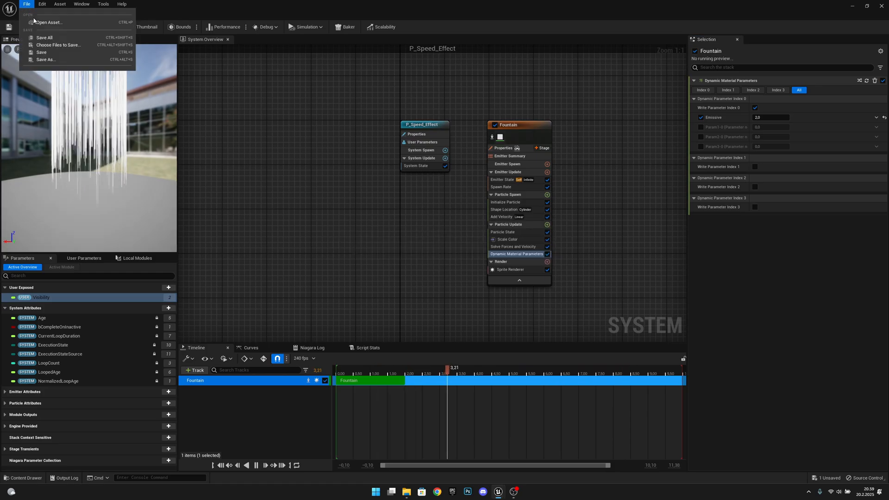
left_click(44, 38)
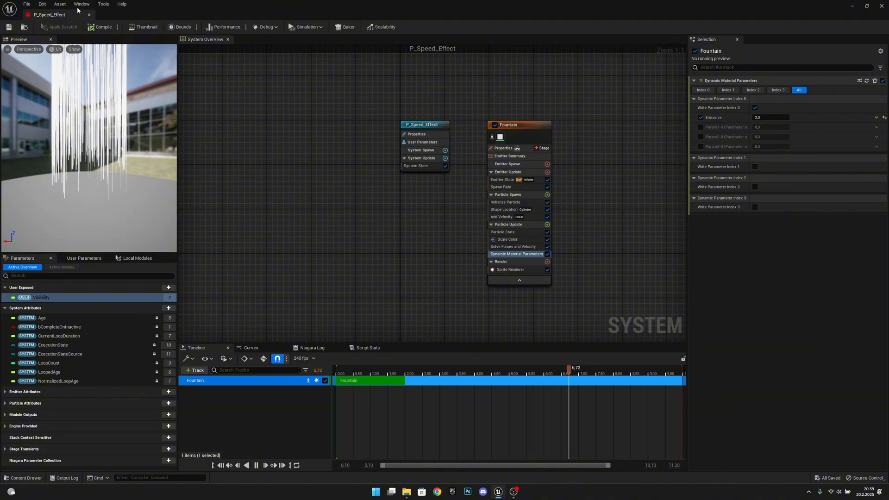
left_click(89, 15)
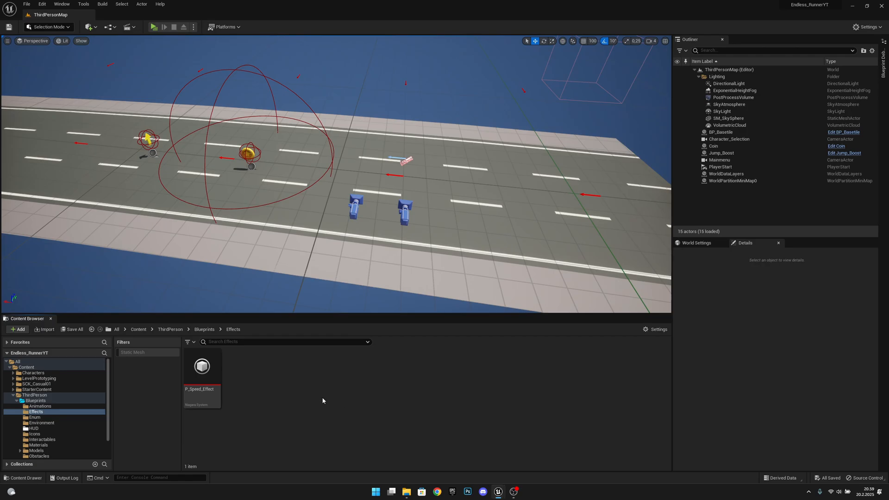
- Open the BP_Player_Camera blueprint from the Blueprints folder and show its viewport
left_click(204, 329)
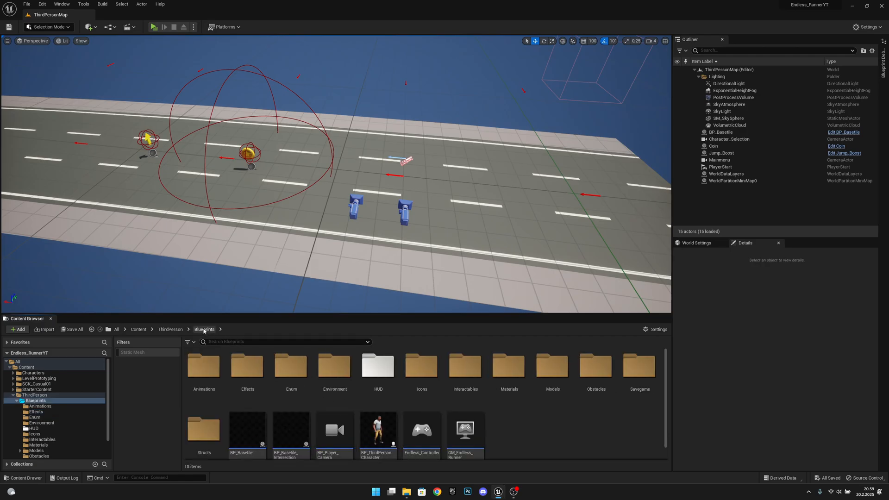
scroll(335, 428, "down", 1)
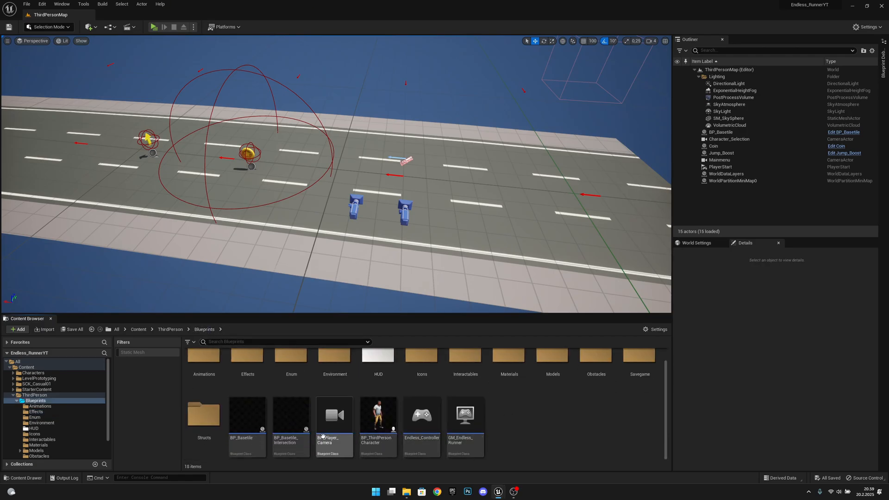
left_click(336, 428)
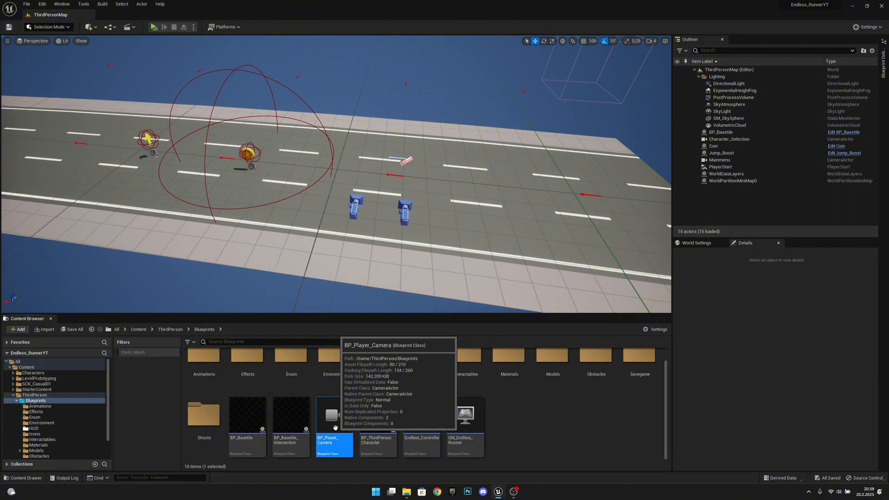
double_click(336, 427)
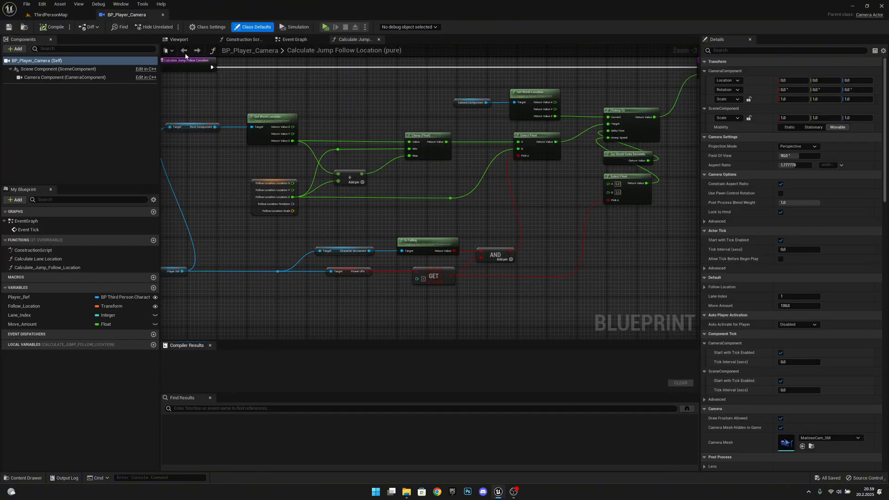
left_click(179, 40)
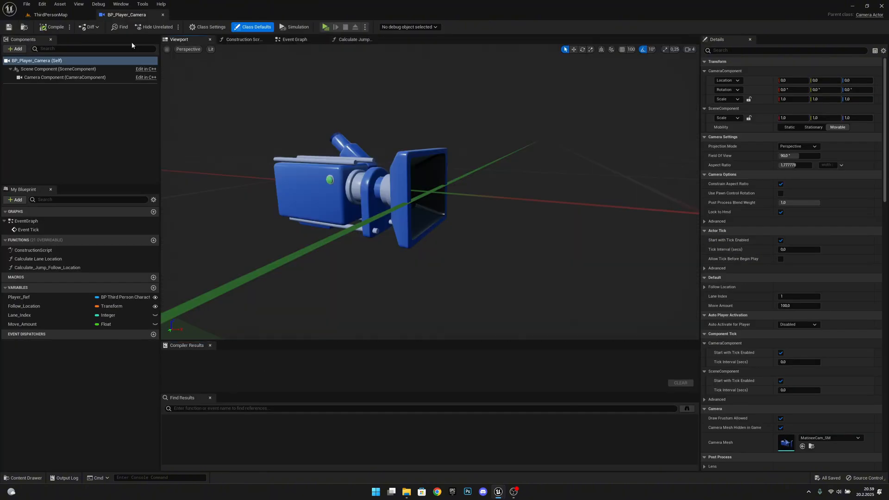
- Add a Niagara Particle System component under the Camera Component and name it Speed_Lines
left_click(42, 77)
left_click(14, 49)
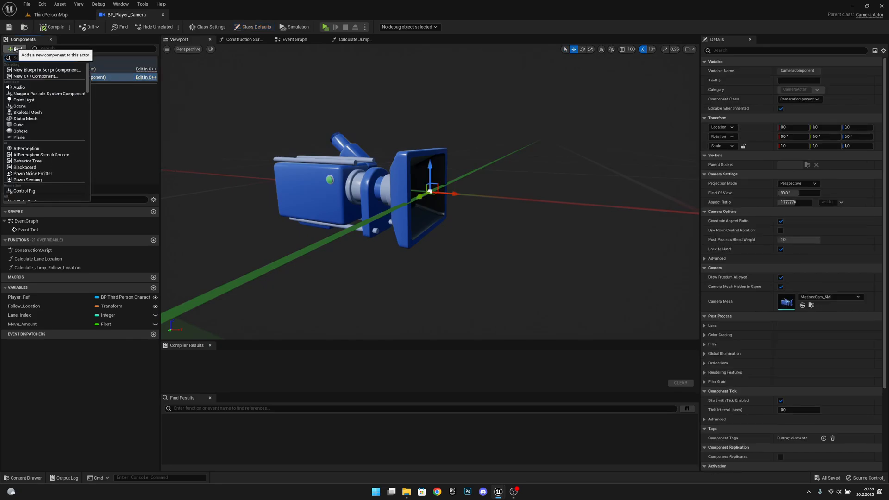
type("niag")
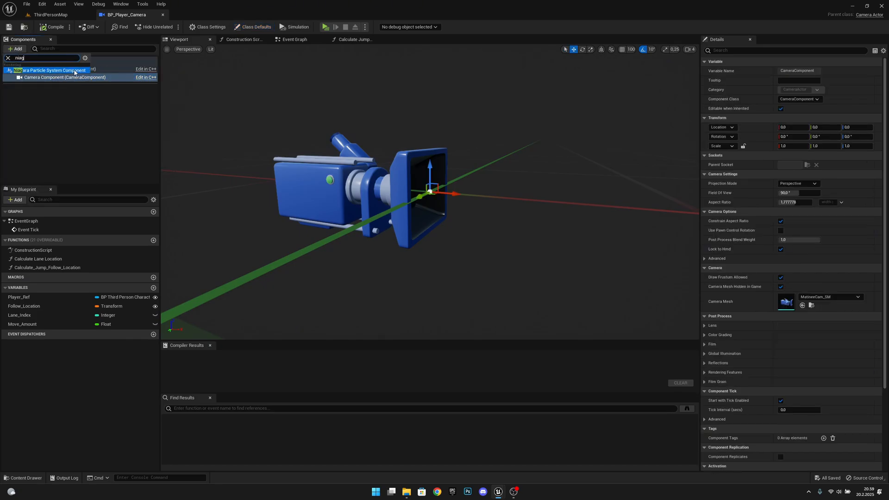
left_click(62, 71)
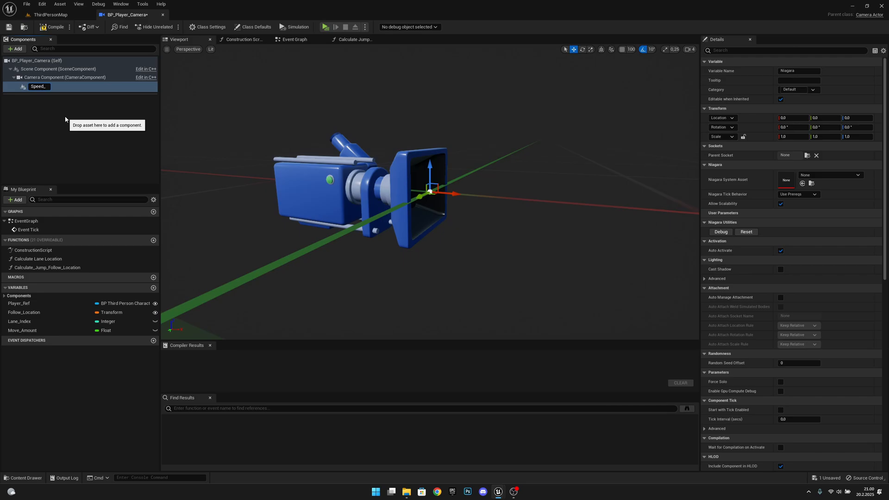
type("Speed_Lines")
key("Return")
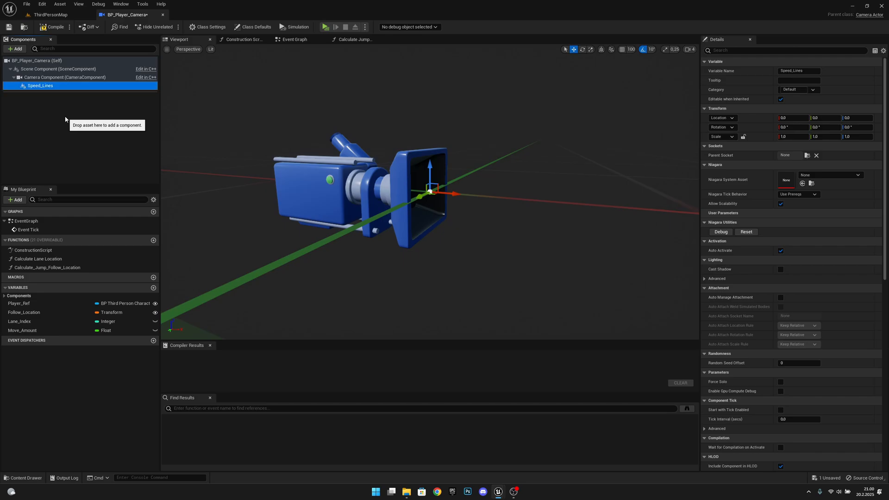
- Assign P_Speed_Effect as the Niagara System Asset of the Speed_Lines component
right_click_drag(464, 166, 509, 167)
key("s")
left_click(829, 175)
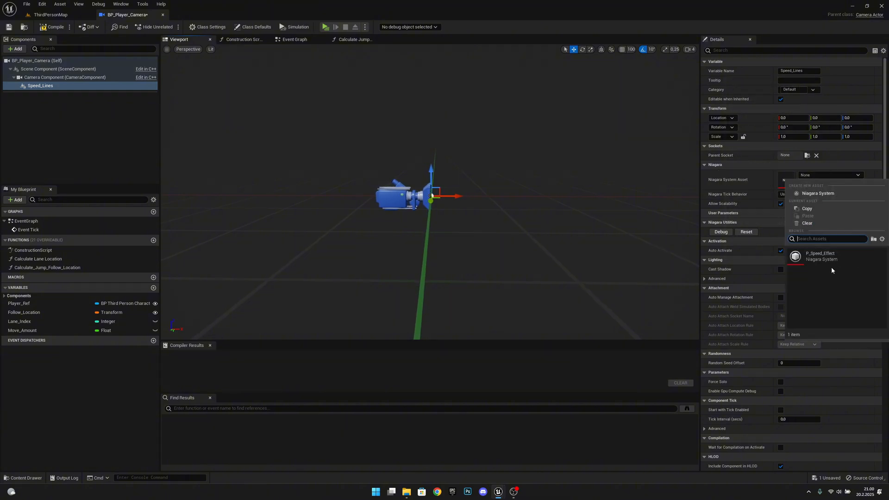
left_click(851, 259)
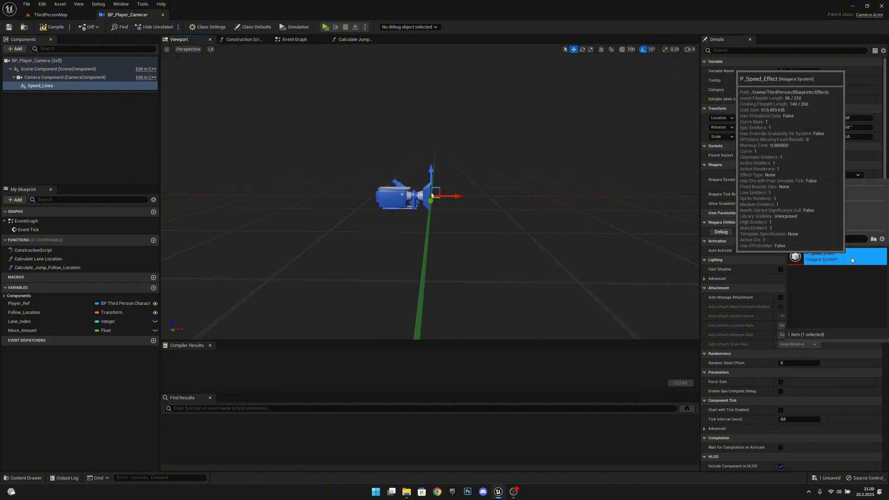
- Rename the Speed_Lines component as Speed_Effect and select it
left_click(47, 87)
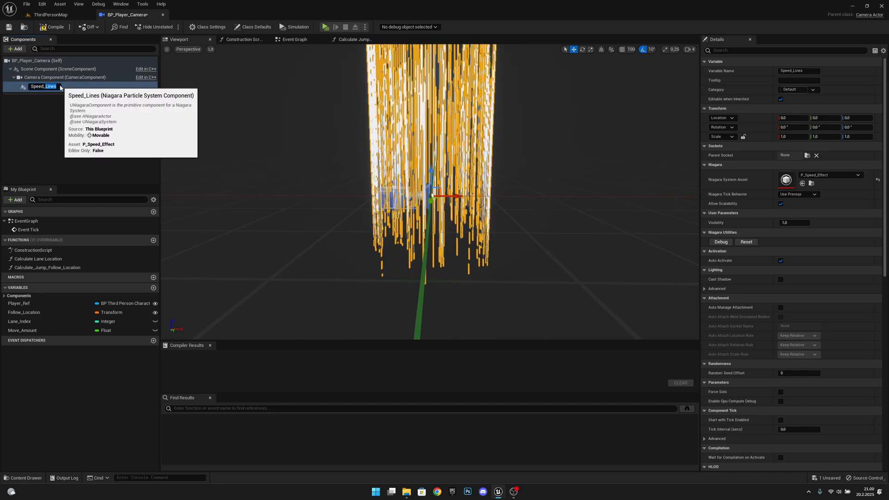
type("Effect")
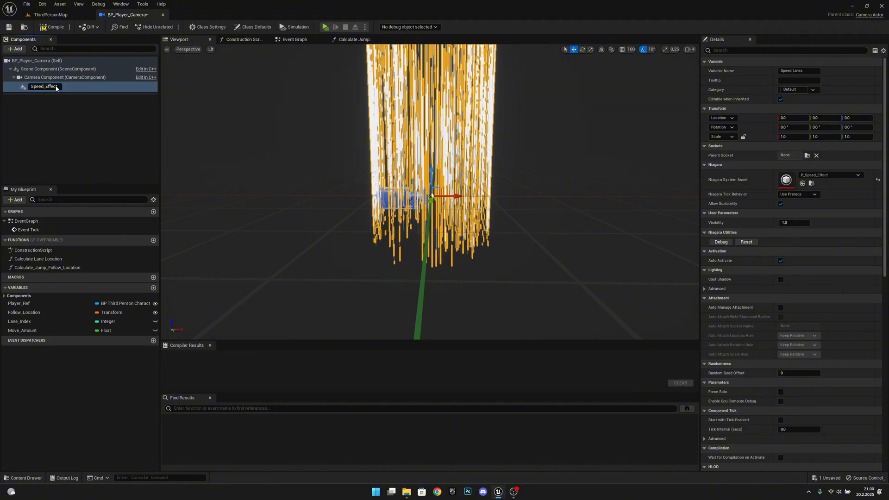
left_click(53, 106)
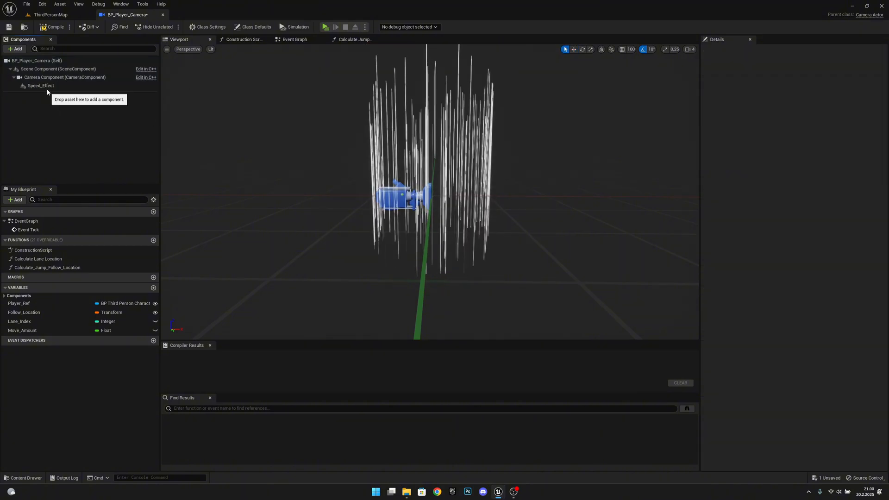
left_click(44, 86)
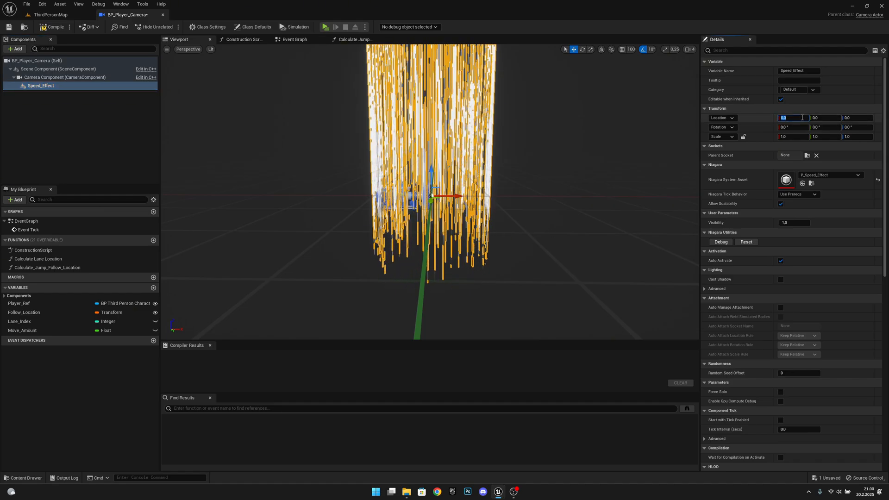
- Set the Speed_Effect component's location to X 500 and Z 150, and its Y rotation to 90°
left_click(854, 118)
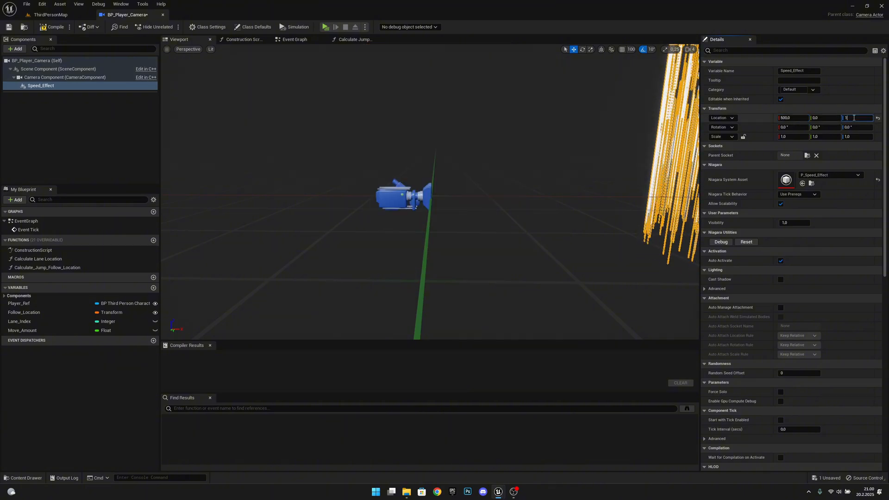
type("150")
key("Return")
right_click_drag(690, 174, 735, 158)
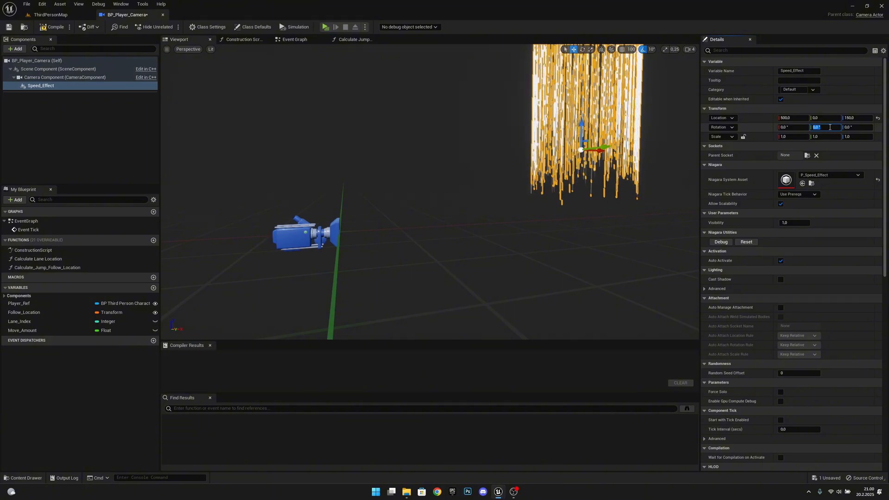
type("90")
key("Return")
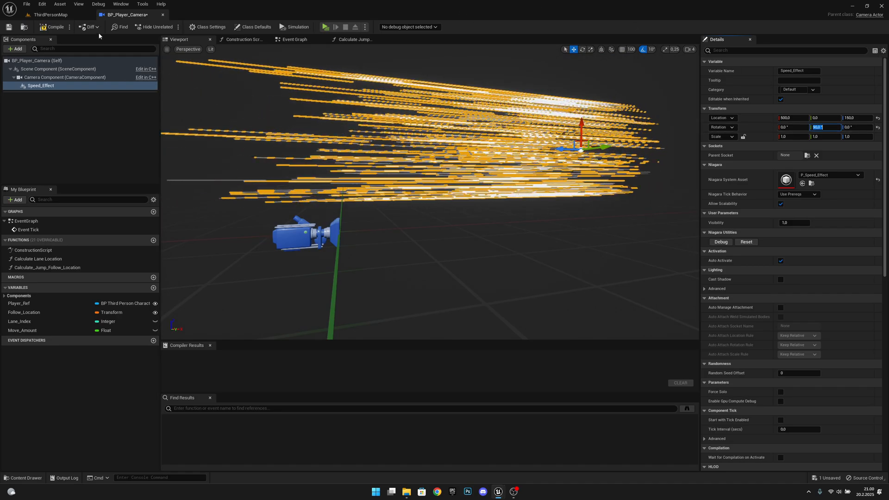
- Compile and briefly preview the game, and set the Speed_Effect component's Y rotation to 110°
left_click(52, 27)
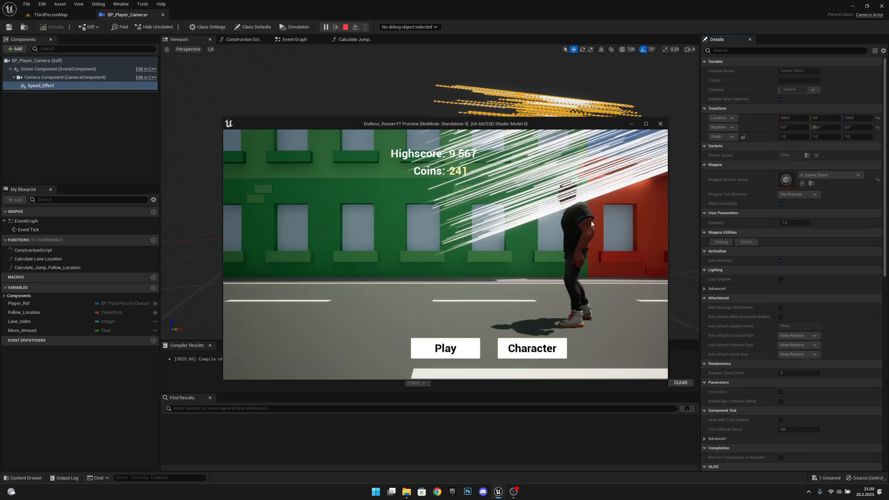
key("Escape")
left_click(831, 127)
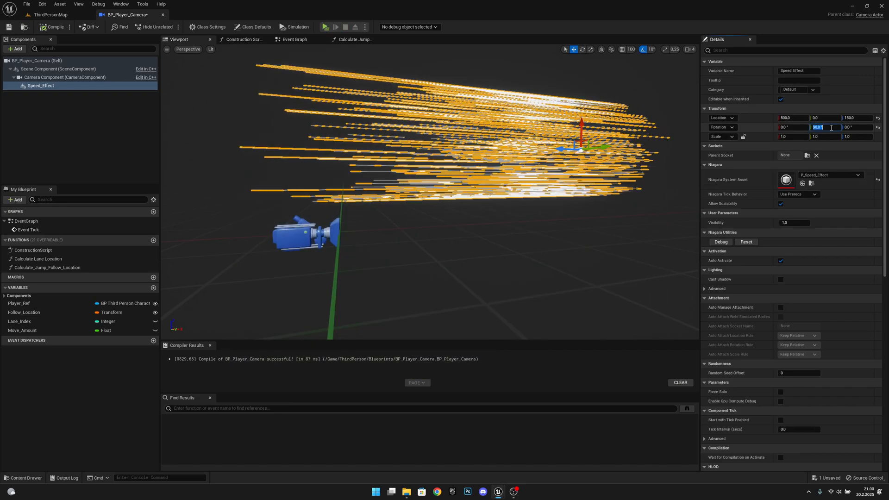
type("110")
key("Return")
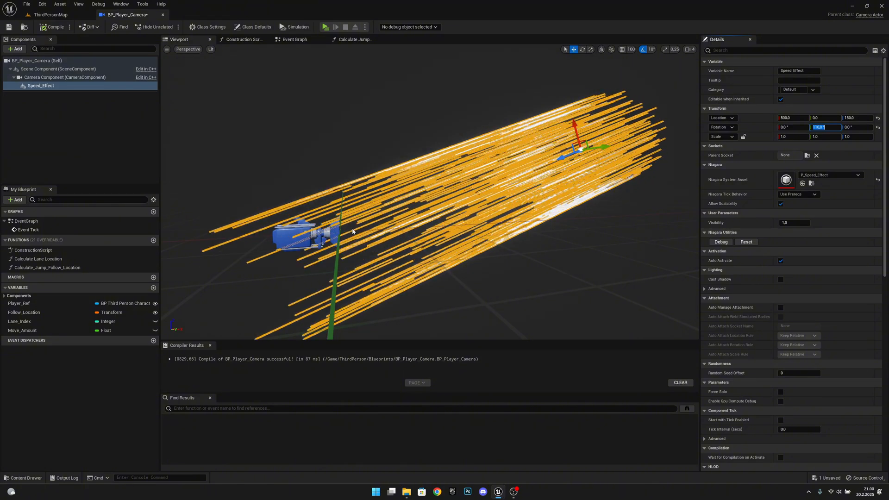
- Move Speed_Effect slightly up along its own X axis to about X 492.75, Z 169.92
mouse_move(383, 225)
right_mouse_down()
mouse_move(354, 220)
mouse_move(377, 217)
mouse_move(370, 217)
right_mouse_up()
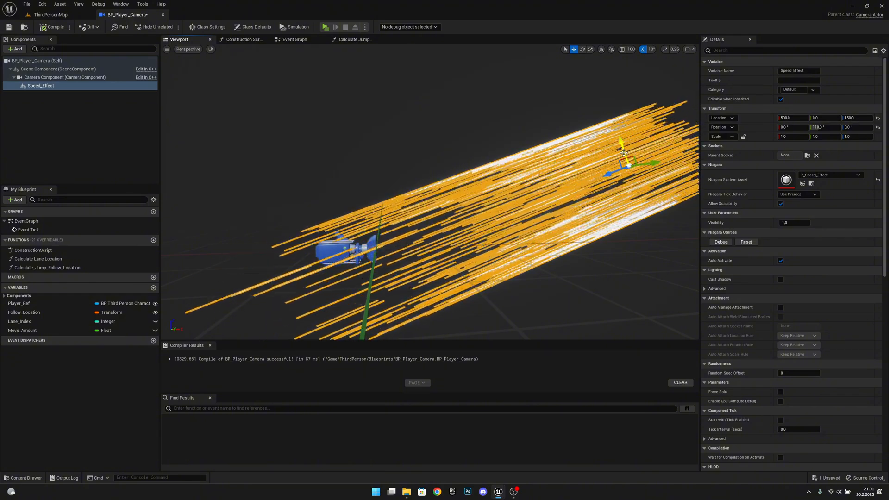
left_click_drag(621, 147, 622, 151)
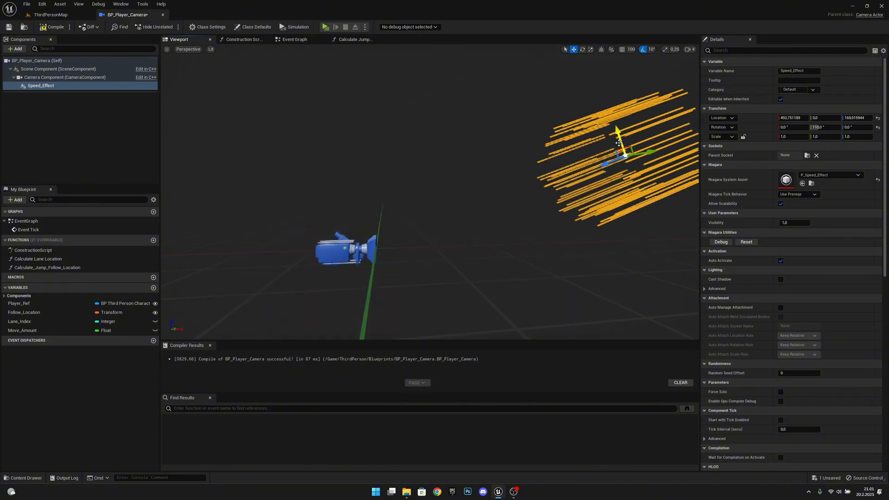
right_click_drag(616, 178, 612, 177)
key("d")
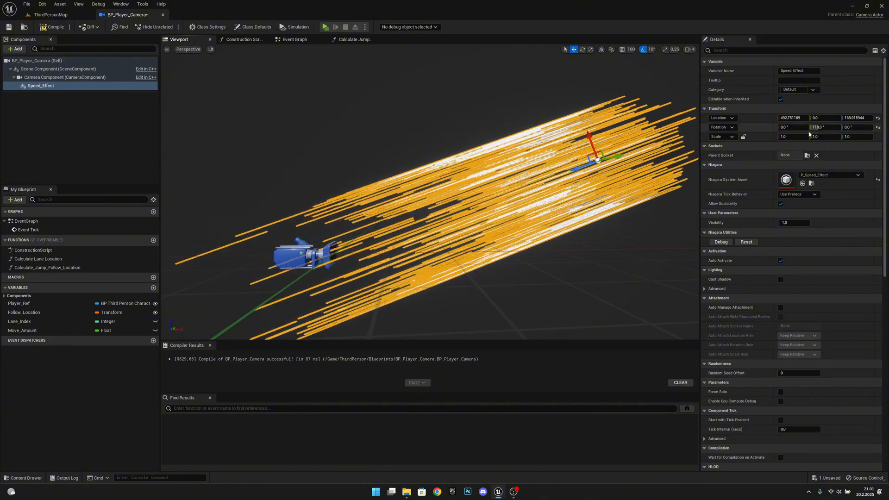
- Scale Speed_Effect uniformly to 3 with the proportions locked, and compile the blueprint
left_click(743, 137)
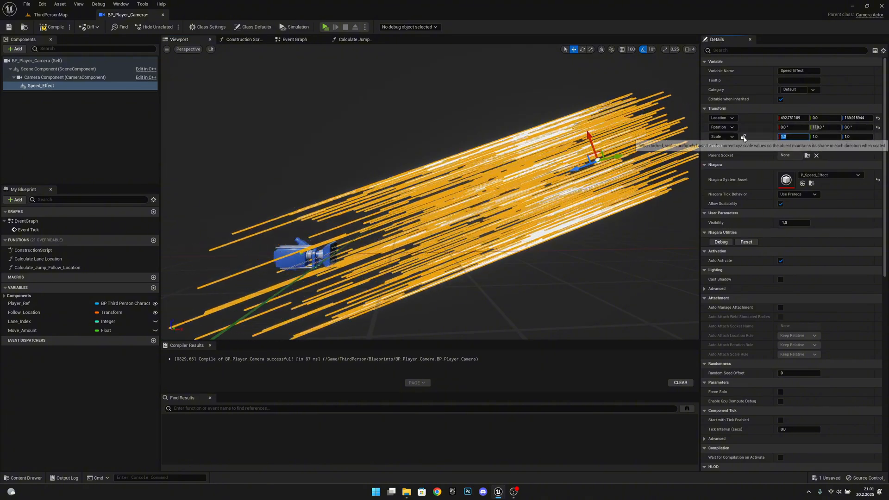
type("3")
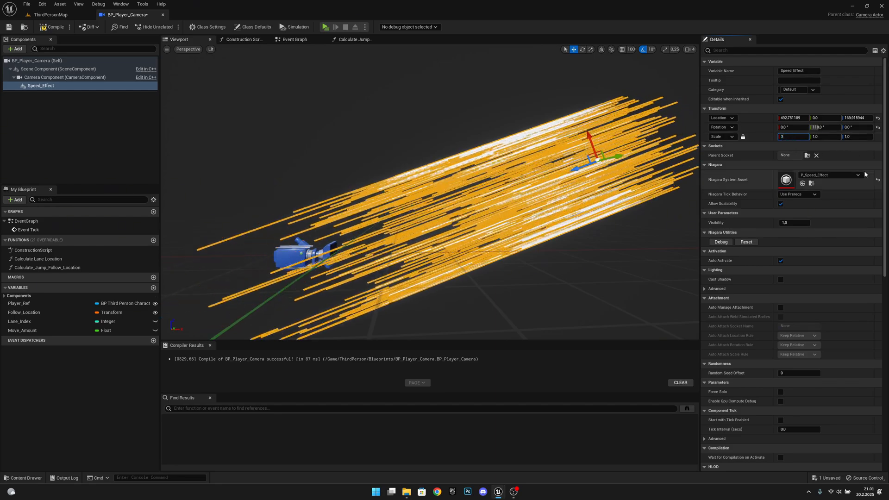
key("Return")
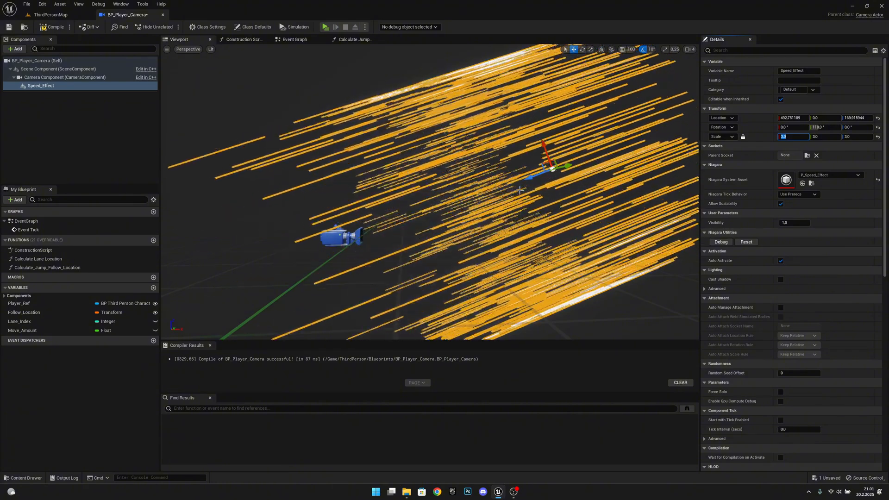
left_click(52, 28)
- Play ThirdPersonMap and start a run to check how the speed lines look, and stop the preview
left_click(51, 14)
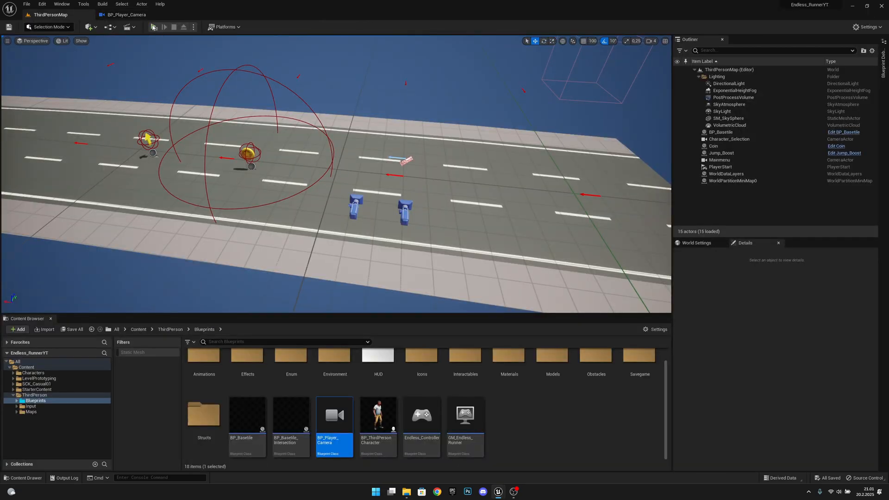
left_click(153, 28)
left_click(445, 350)
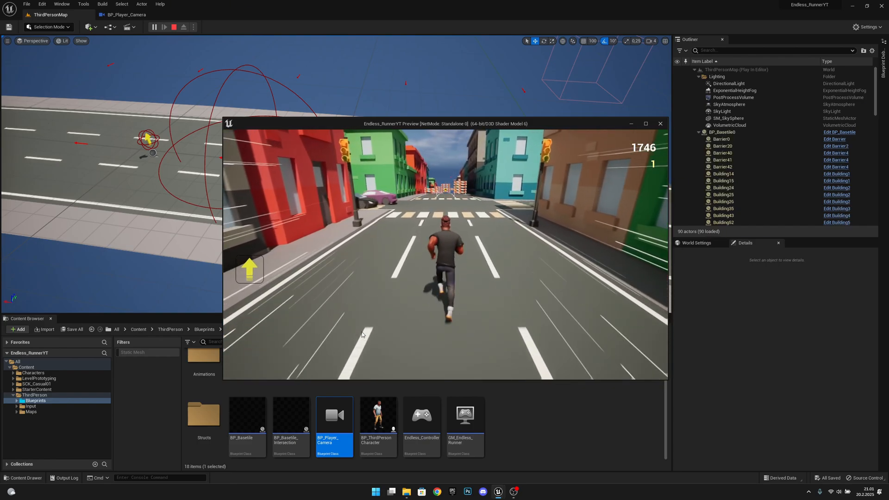
key("Escape")
- Set the Speed_Effect location in BP_Player_Camera back to X 500 and Z 150, and compile
left_click(139, 15)
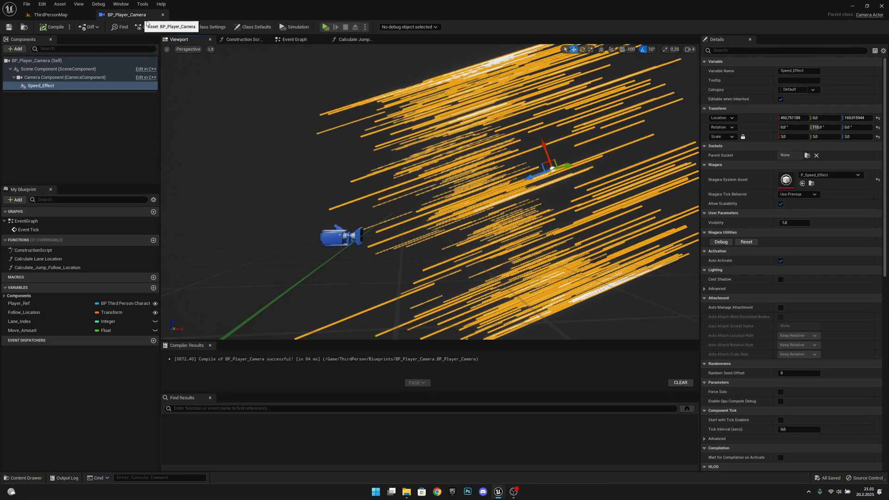
left_click_drag(543, 146, 544, 149)
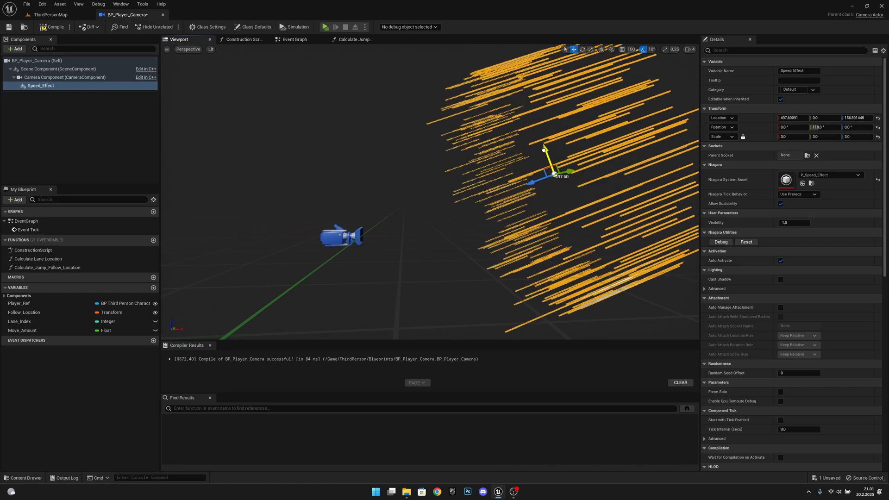
left_click(792, 118)
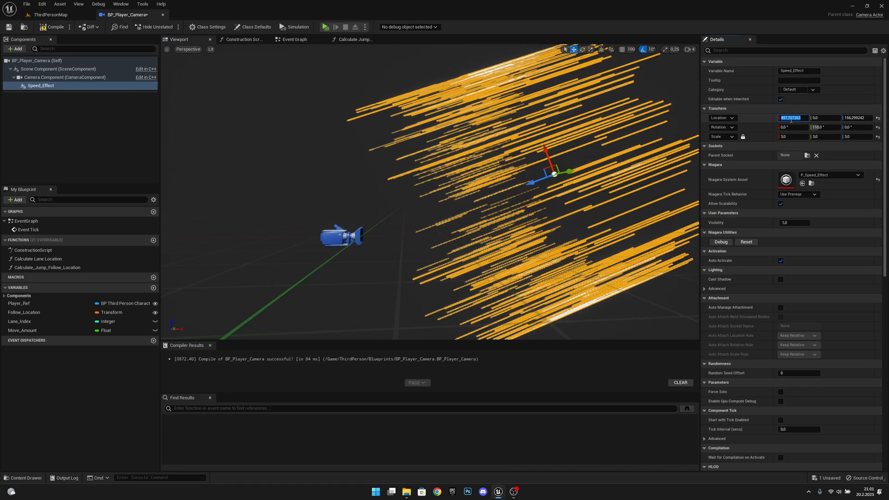
type("500")
left_click(857, 117)
type("150")
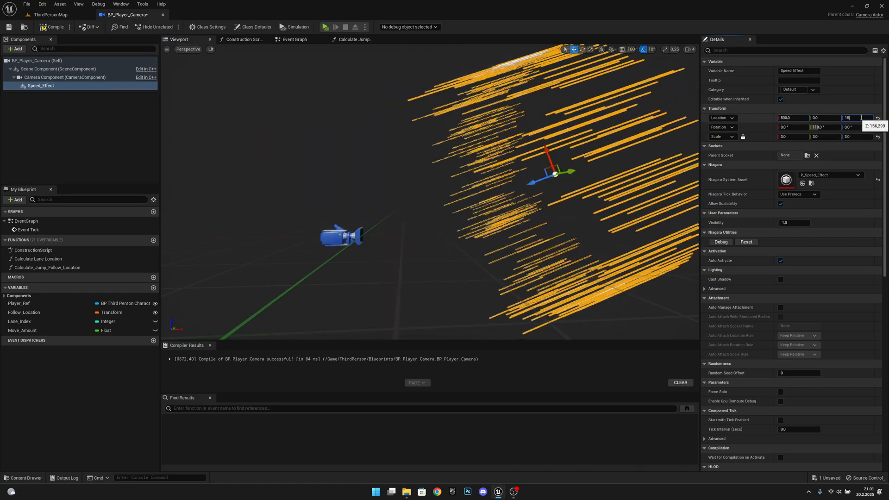
key("Return")
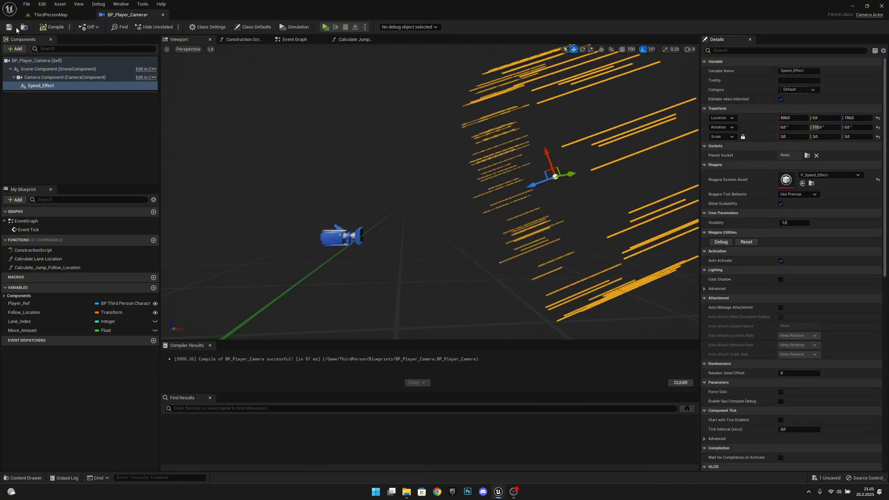
- Play-test ThirdPersonMap again, jumping and changing lanes to examine the speed effect during a run, and stop the preview
left_click(48, 14)
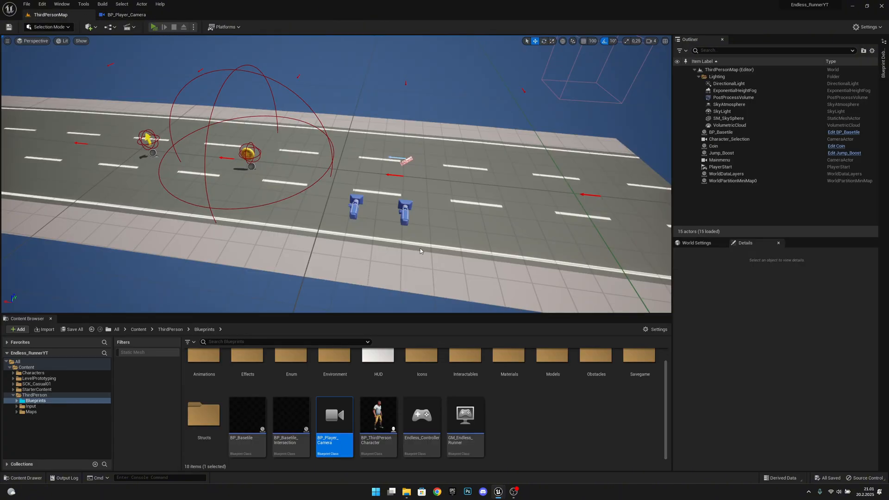
left_click(466, 348)
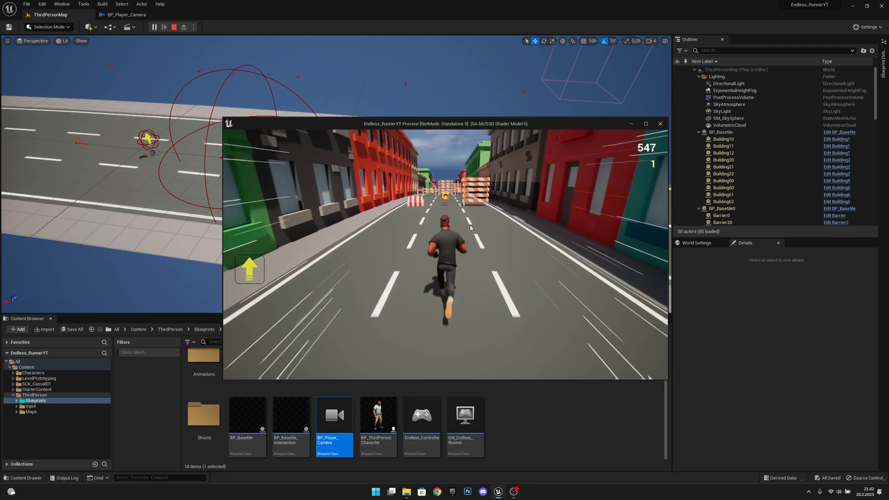
key("space")
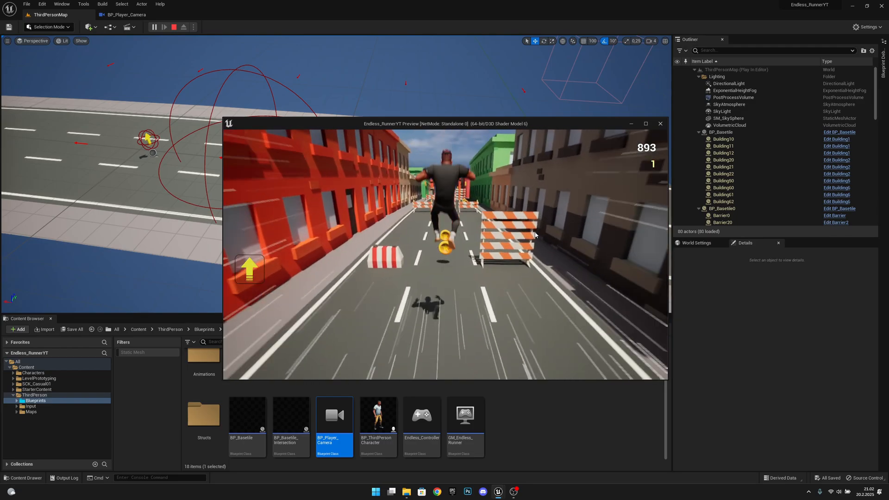
key("d")
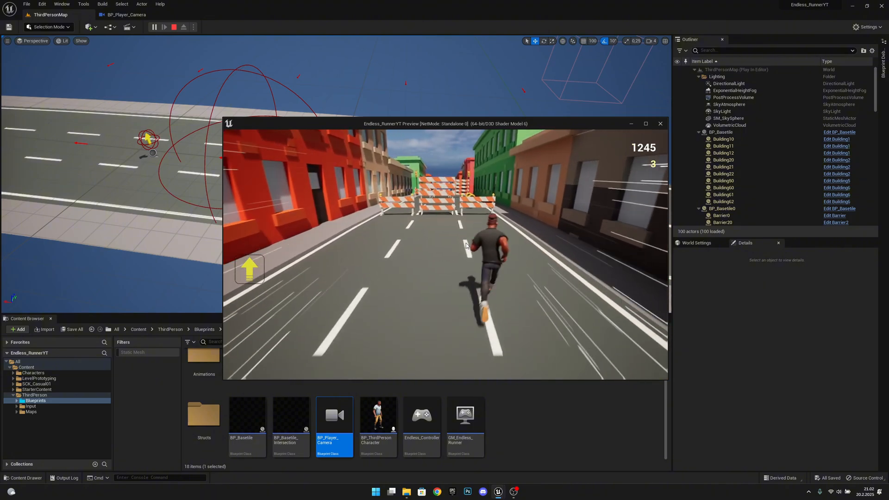
key("space")
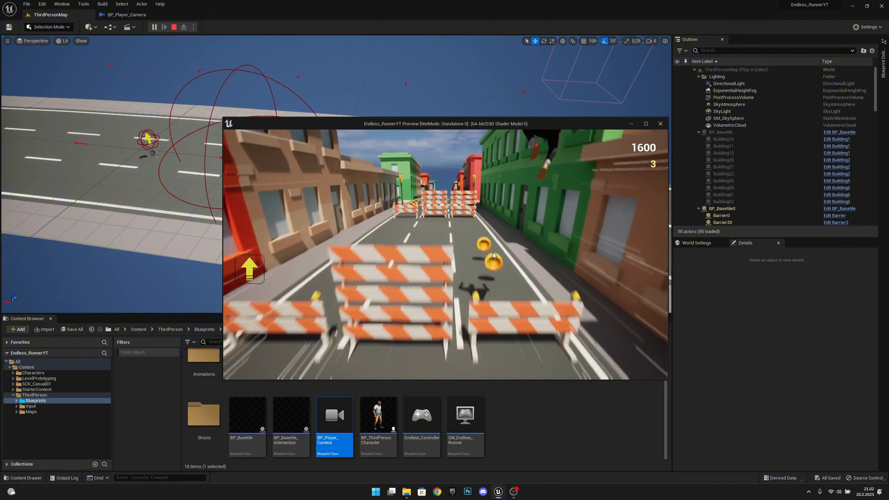
key("a")
key("a")
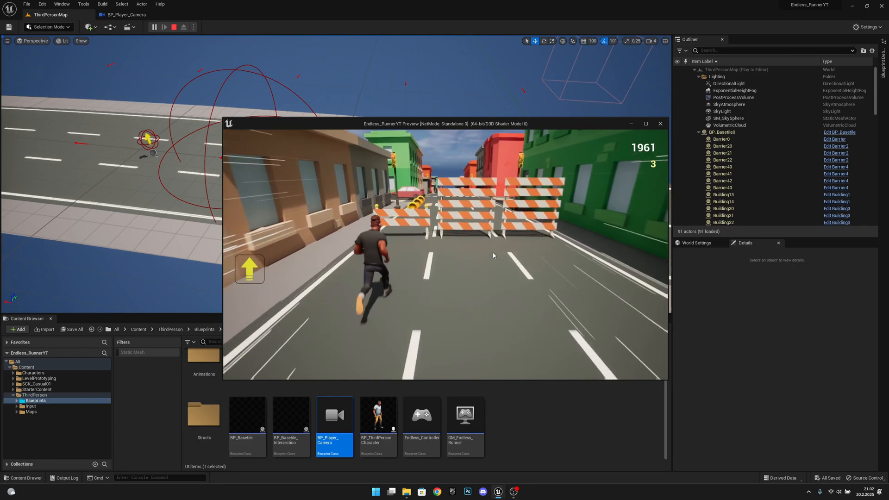
key("space")
key("d")
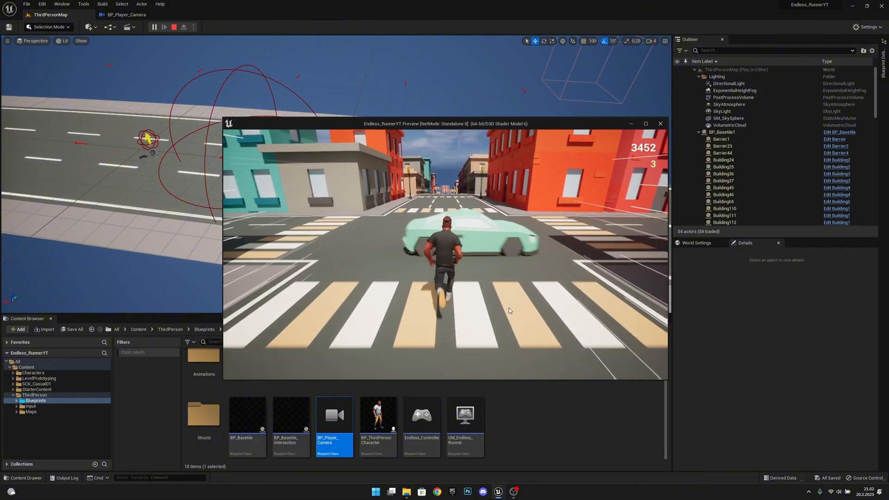
key("Escape")
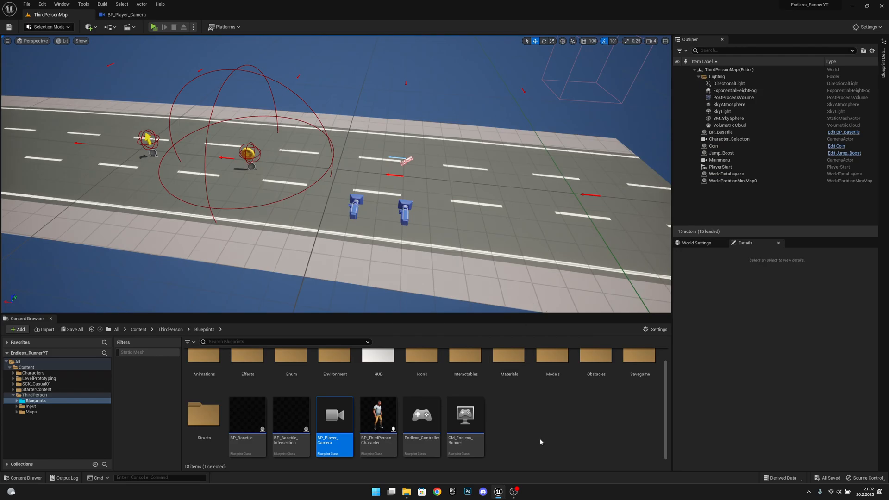
- Collapse all nodes after Event Tick in the BP_Player_Camera event graph into a function
left_click(137, 17)
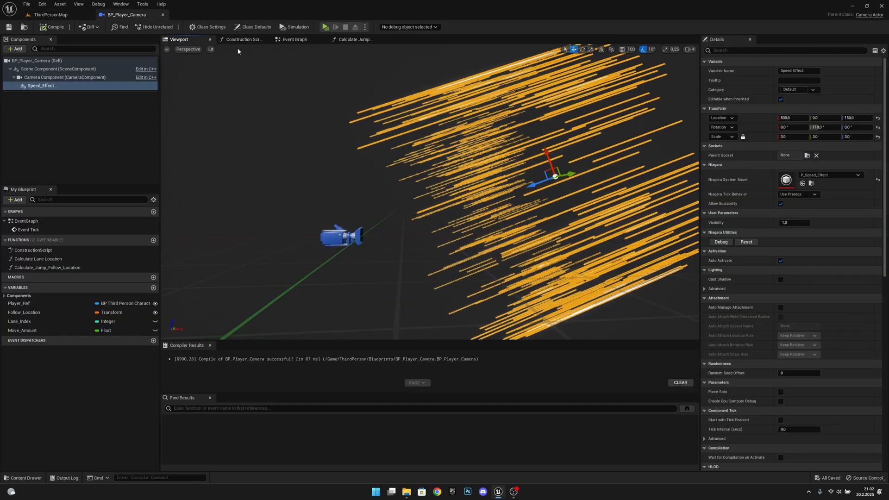
left_click(301, 41)
right_click_drag(631, 236, 528, 237)
scroll(549, 249, "down", 2)
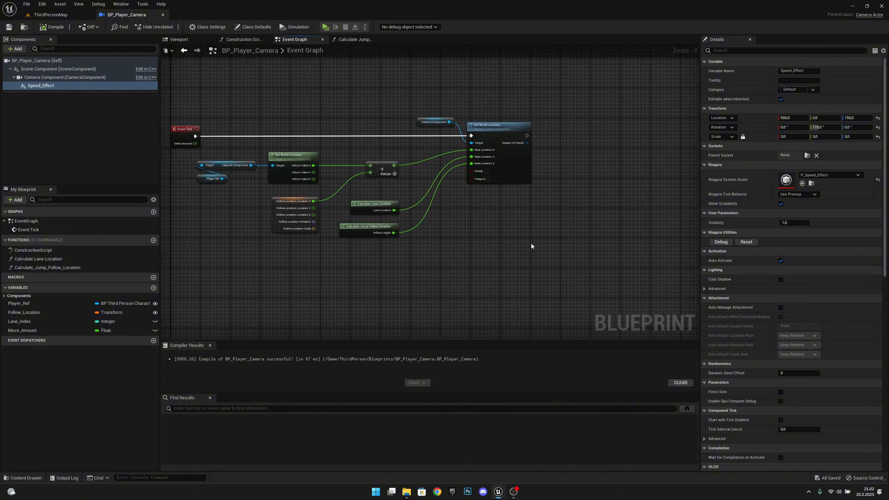
right_click_drag(526, 260, 580, 274)
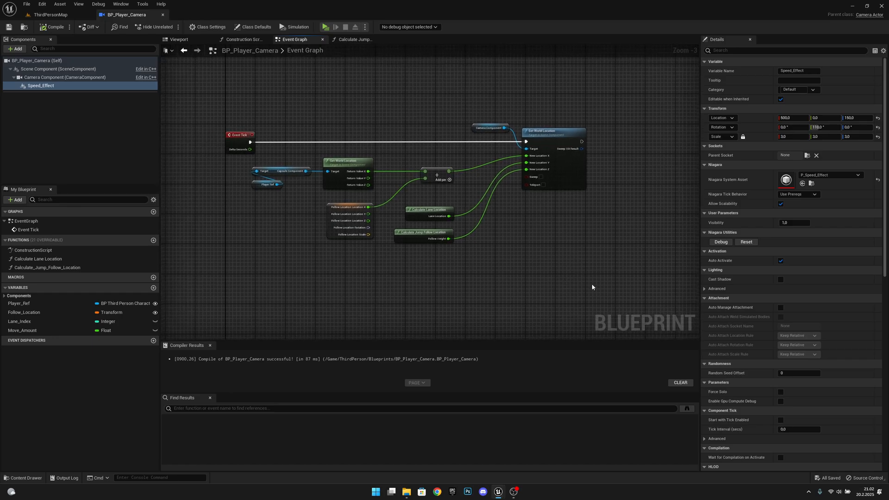
right_click_drag(517, 251, 508, 260)
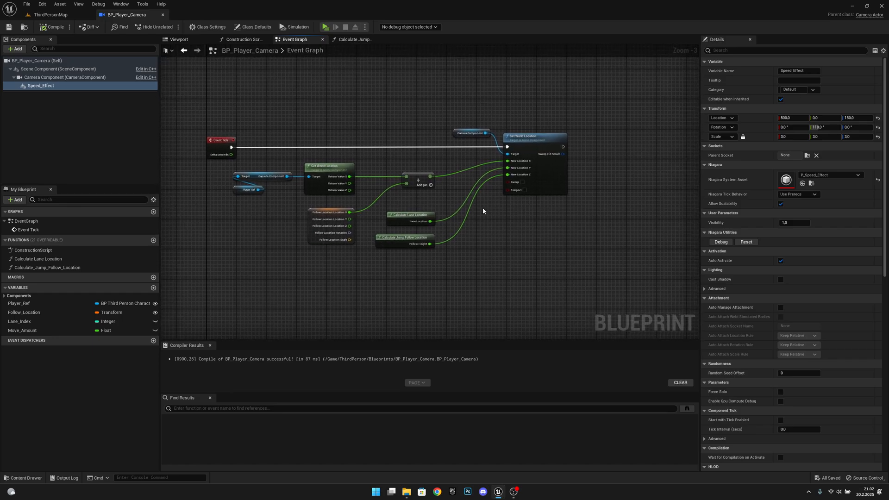
left_click_drag(256, 138, 263, 101)
right_click(455, 133)
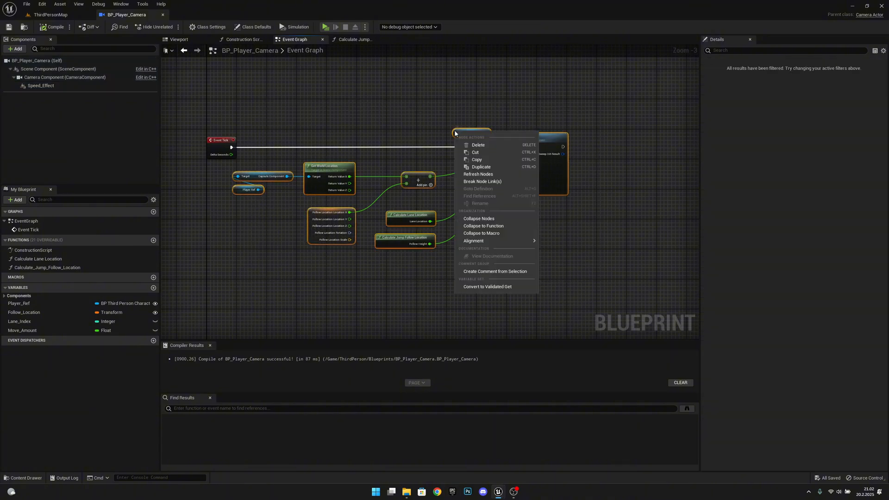
left_click(499, 226)
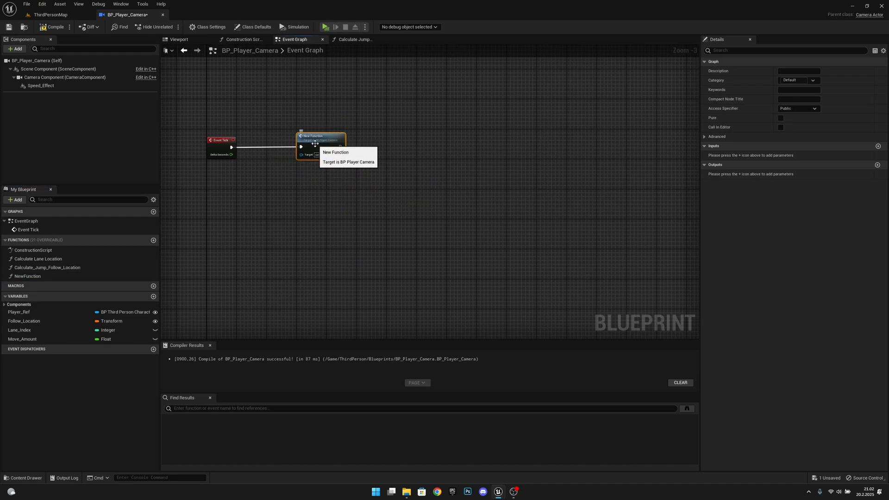
- Rename the newly collapsed function in BP_Player_Camera as Follow_Player
left_click(35, 230)
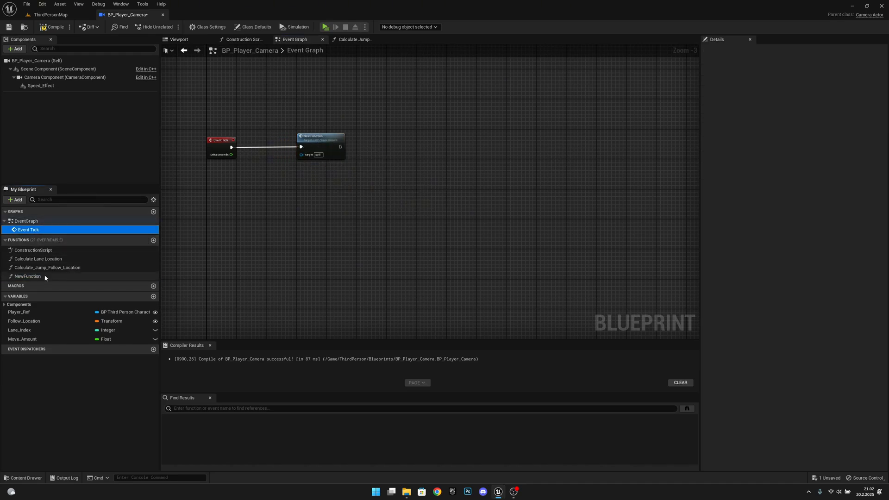
left_click(41, 277)
left_click(45, 277)
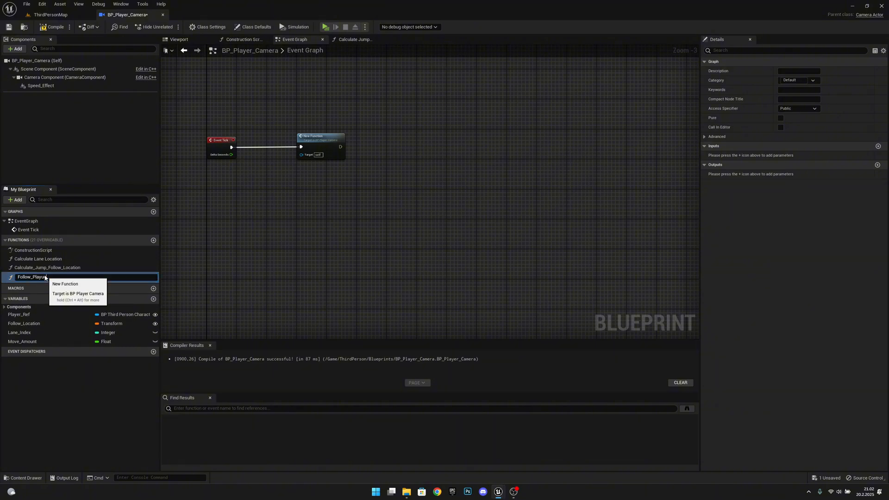
type("Follow_Player")
key("Return")
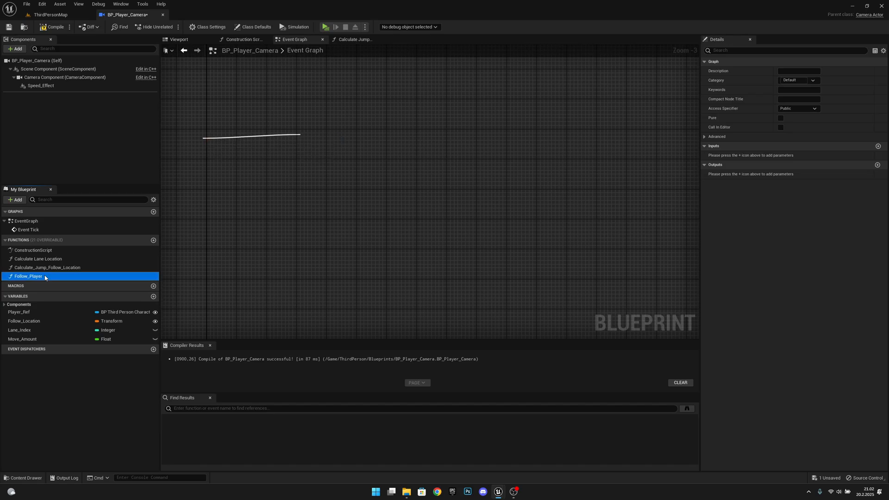
- Add a new function named Speed_Effect_Calculation to BP_Player_Camera
right_click_drag(457, 174, 367, 209)
left_click(154, 240)
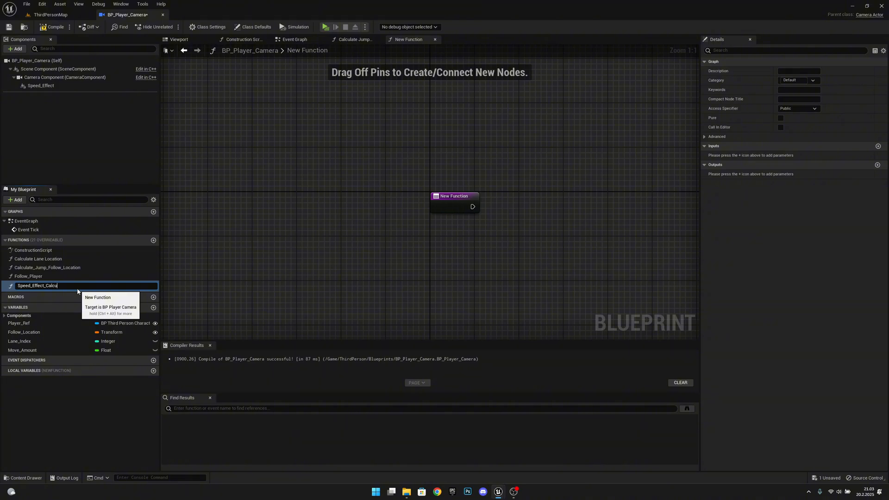
type("on")
key("Return")
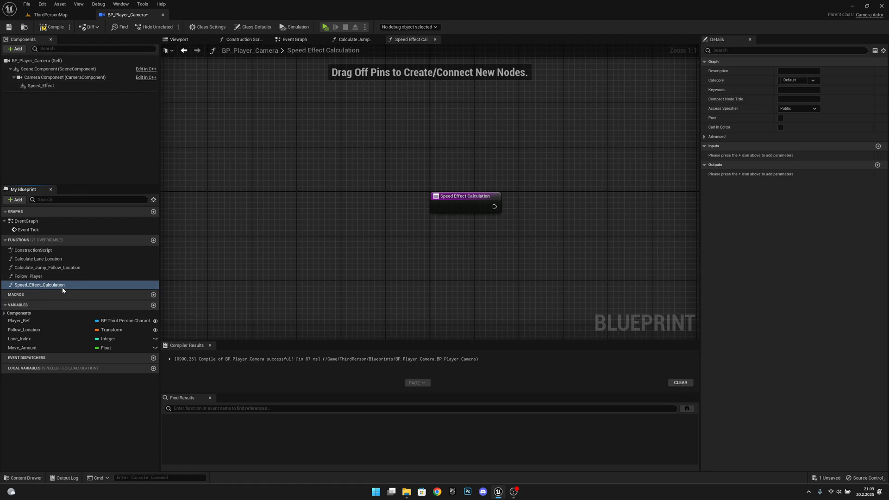
- Call Speed Effect Calculation after Follow Player in the Event Graph, line up the nodes, and compile and save the blueprint
left_click(294, 40)
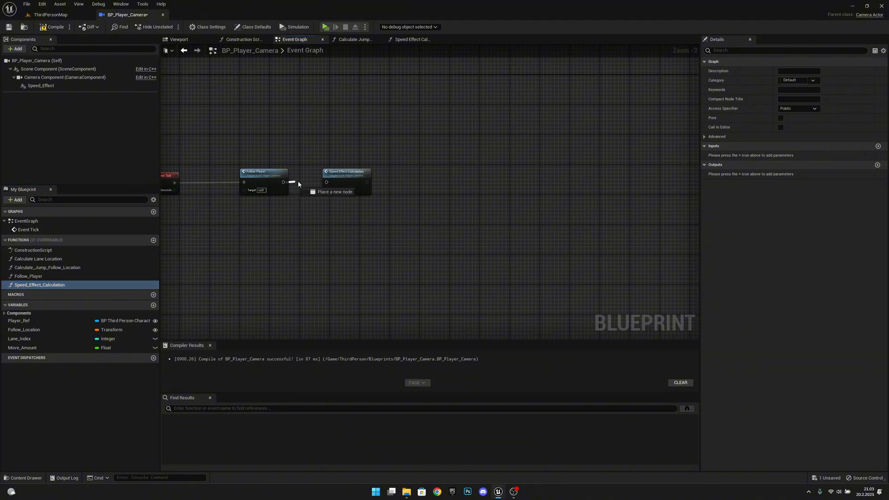
left_click(382, 216)
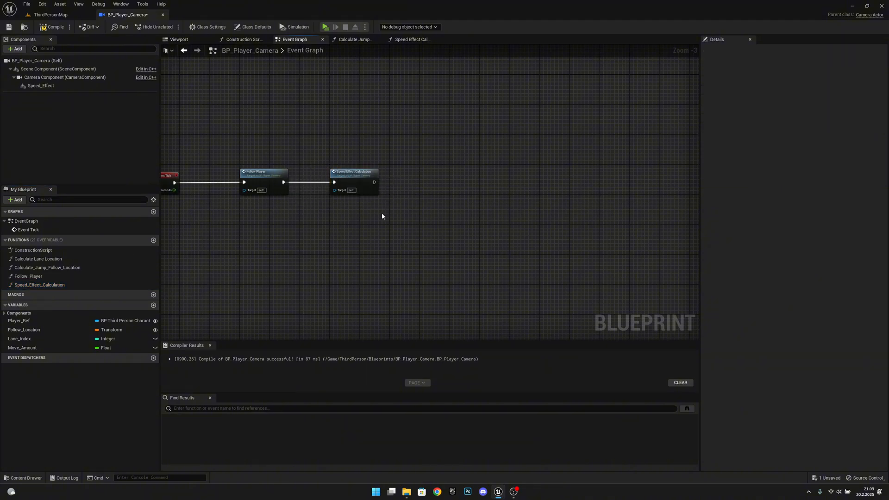
right_click_drag(355, 218, 447, 216)
left_click_drag(441, 185, 311, 180)
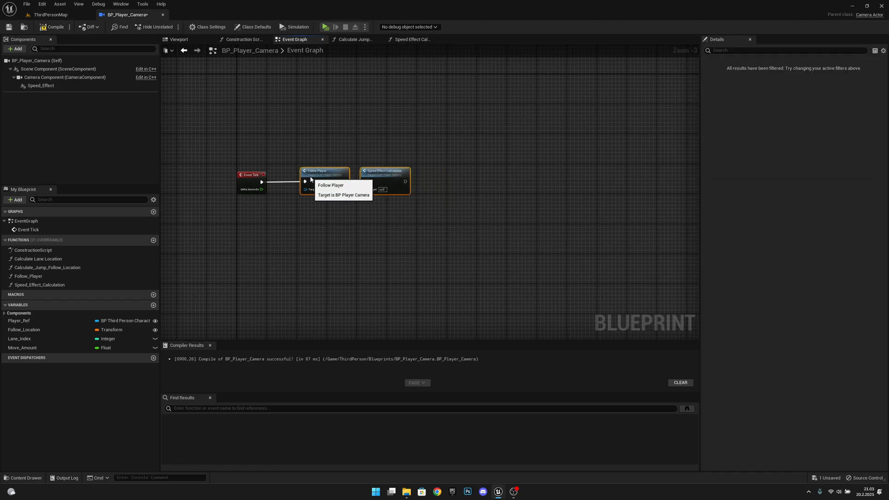
left_click(27, 4)
left_click(56, 42)
- Open the Speed Effect Calculation function and add a Branch node connected and aligned to its entry node
right_click_drag(448, 205, 441, 218)
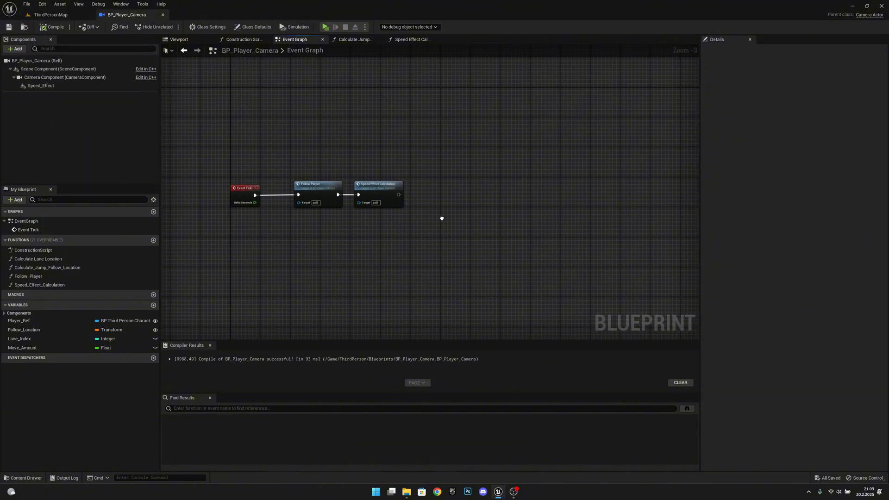
double_click(377, 189)
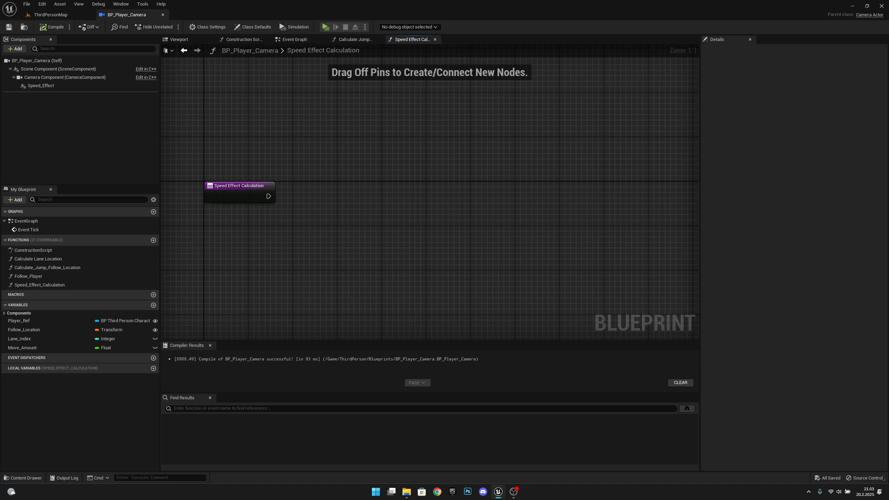
right_click_drag(498, 216, 513, 204)
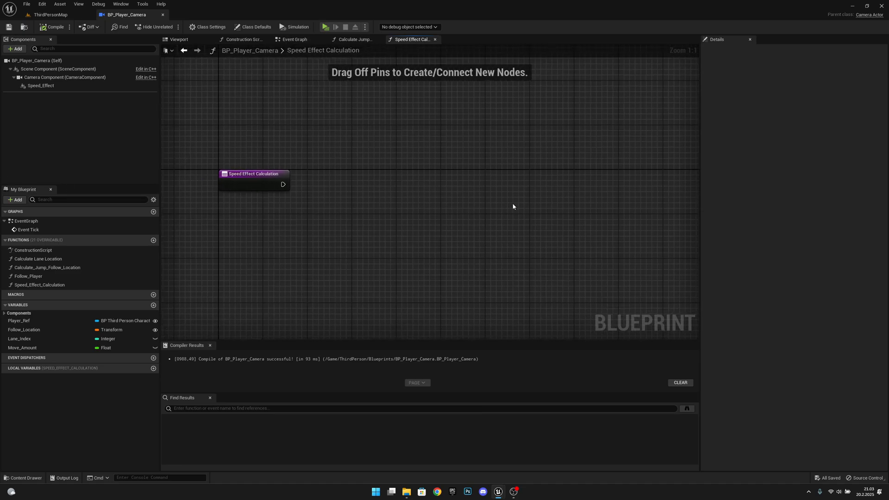
key("b")
left_click(423, 186)
left_click_drag(283, 184, 427, 196)
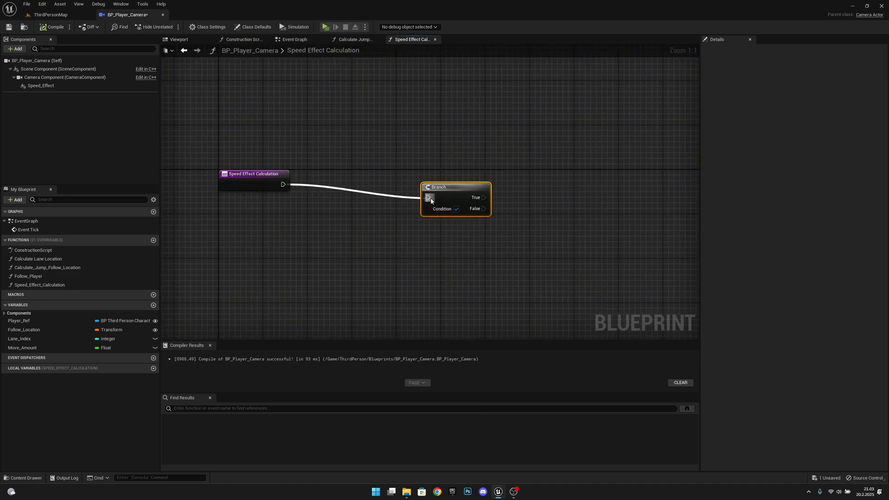
key("q")
right_click_drag(369, 222, 424, 219)
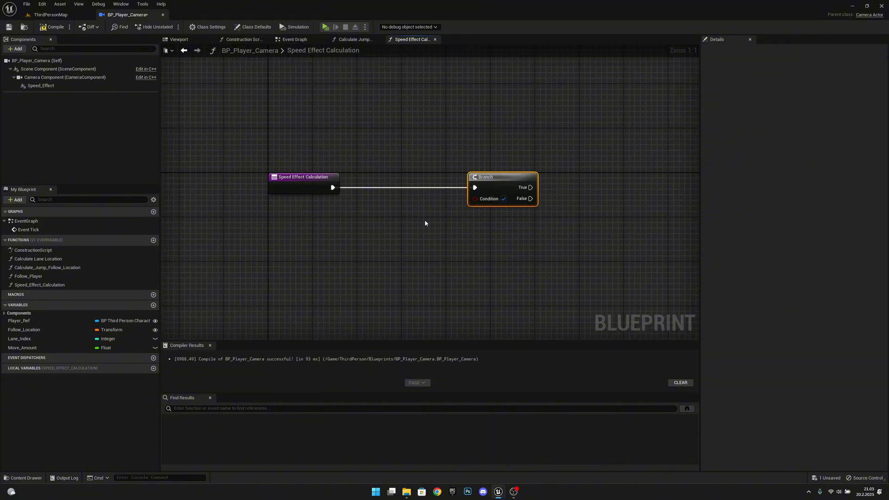
- Add a Player Ref getter below the entry node and connect a Get Velocity node to it
left_click_drag(59, 323, 375, 227)
left_click(319, 233)
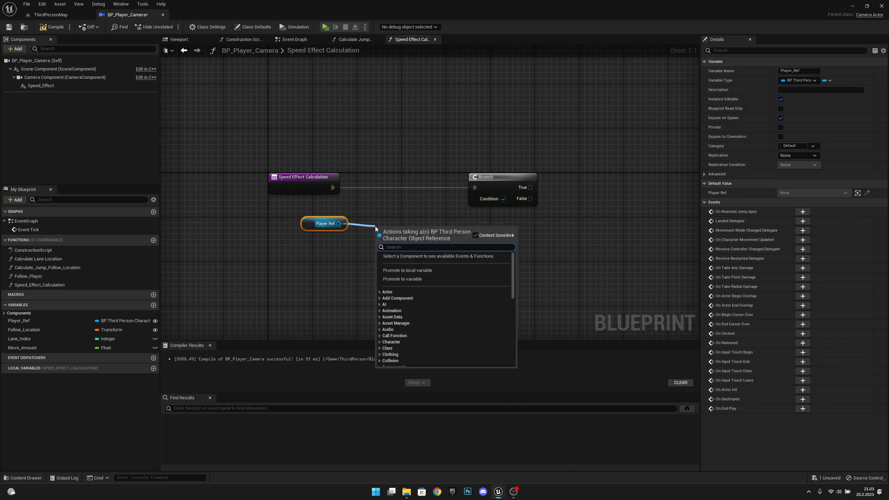
type("velocity")
scroll(419, 356, "down", 10)
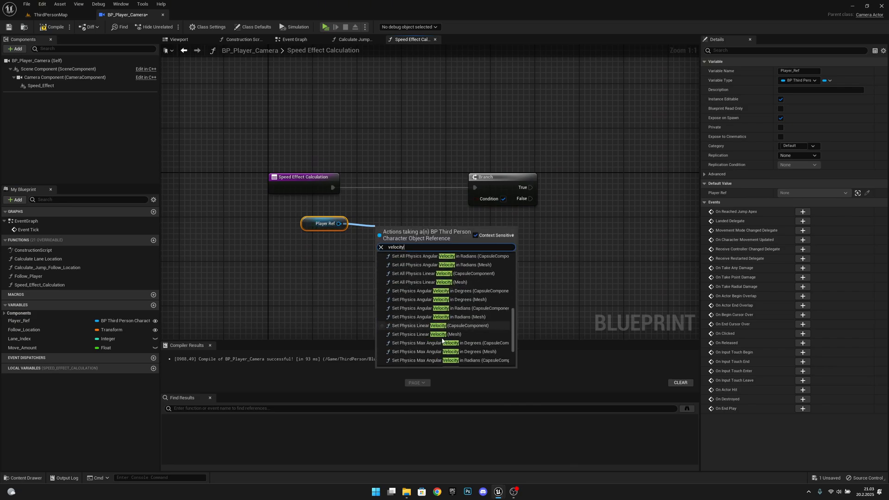
left_click(420, 365)
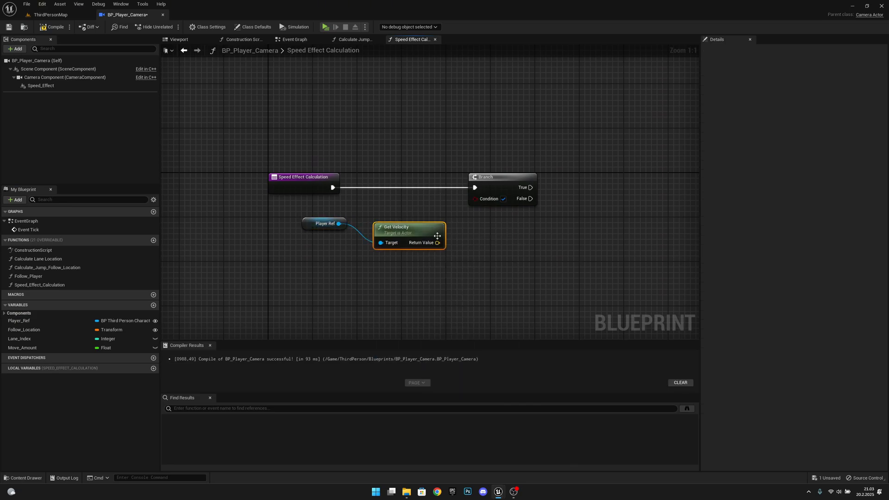
- Split Get Velocity's return value into X, Y and Z, and align the node with Player Ref
right_click(438, 243)
left_click(454, 274)
mouse_move(419, 235)
left_mouse_down()
mouse_move(402, 225)
mouse_move(413, 225)
left_mouse_up()
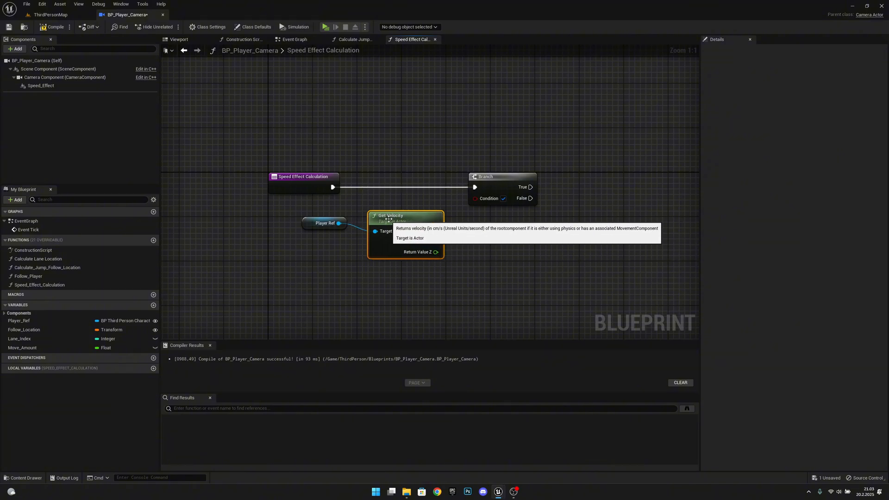
left_click(308, 227)
key("q")
left_click(364, 249)
- Feed the velocity's X value into a Greater comparison, align the nodes, and move the Branch to make room
left_click_drag(507, 189, 595, 188)
left_click_drag(435, 231, 485, 234)
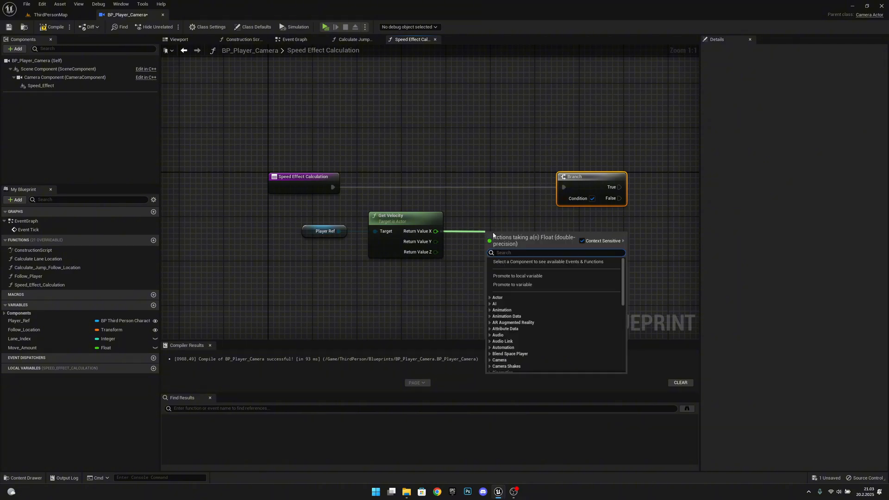
type("greater")
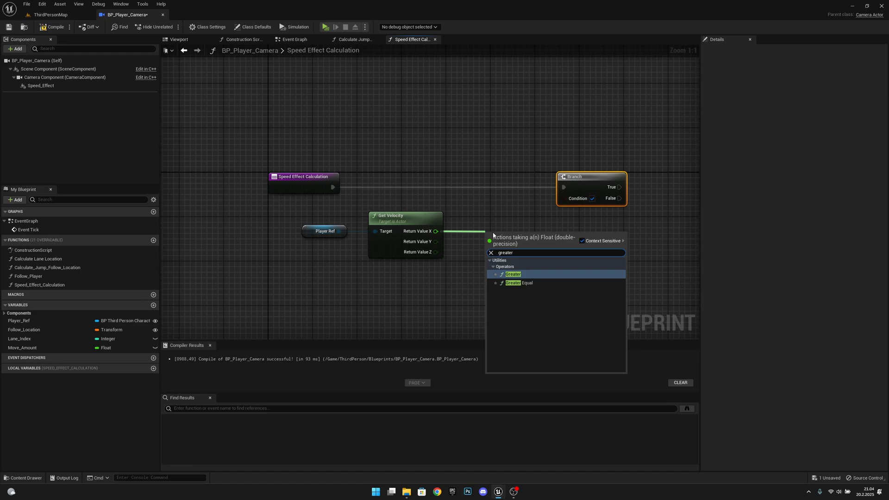
key("Return")
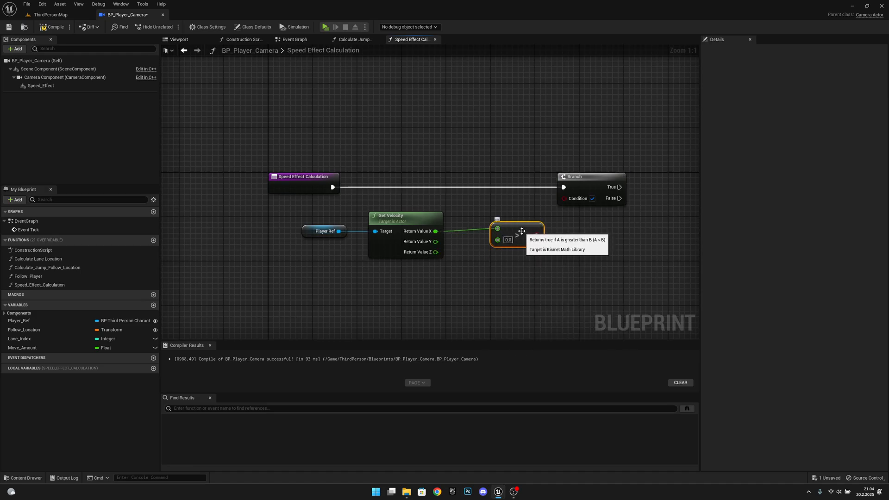
left_click_drag(507, 208, 307, 259)
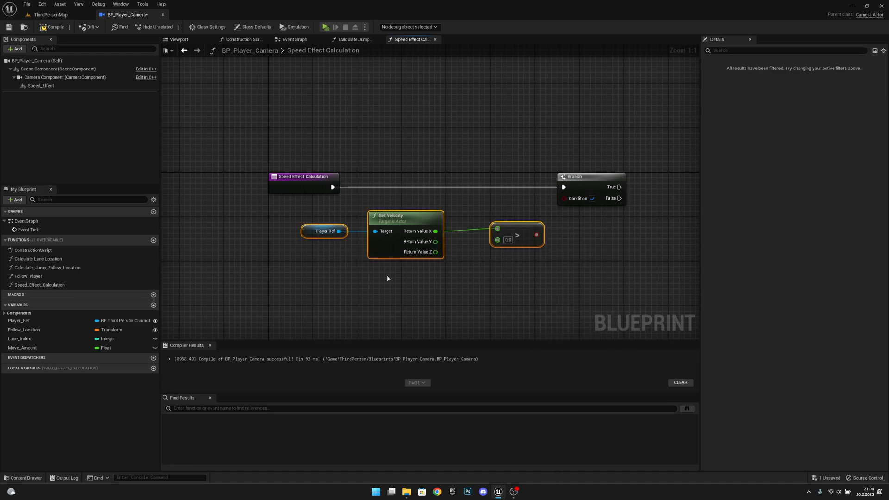
key("q")
left_click_drag(590, 185, 602, 186)
right_click_drag(553, 245, 481, 251)
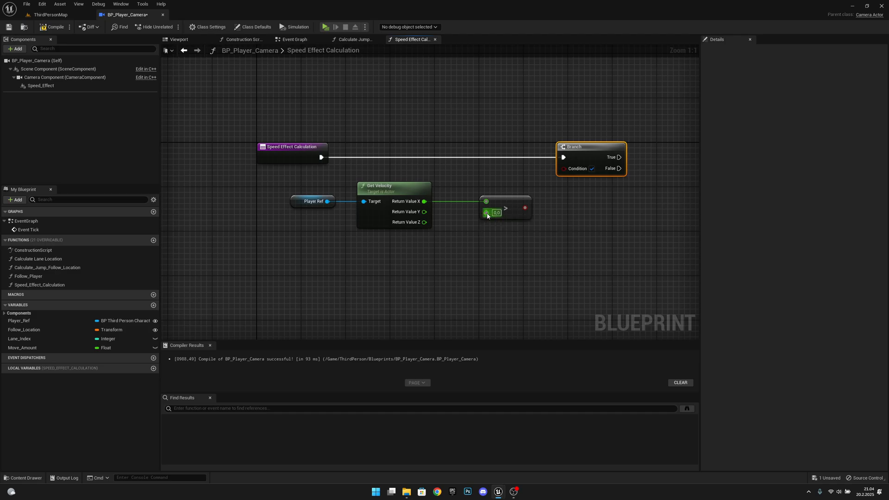
- Promote the Greater node's second input to a float variable named Speed_Effect_Start_Velocity
left_click_drag(487, 216, 390, 252)
left_click(463, 304)
left_click(78, 357)
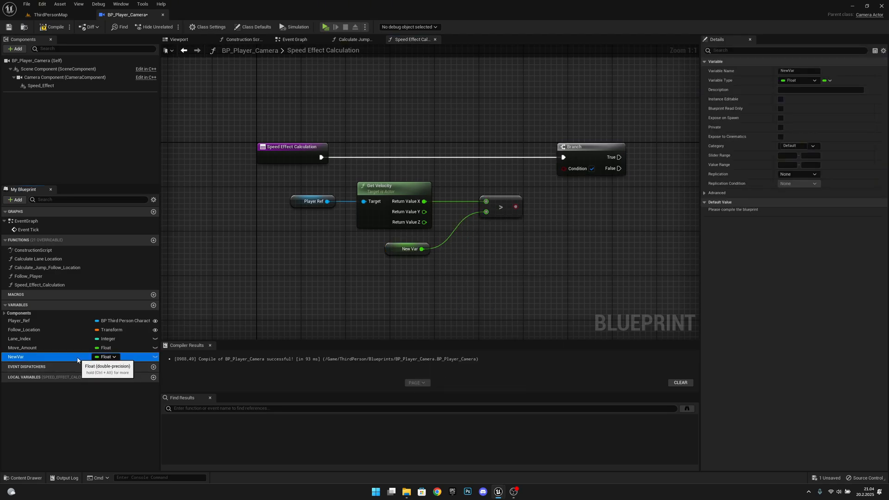
left_click(78, 359)
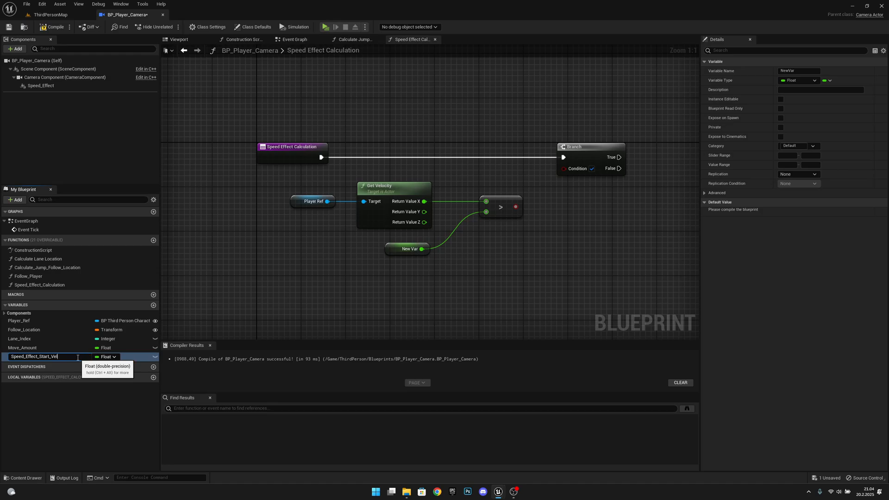
type("Speed_Effect_Start_Velocity")
key("Return")
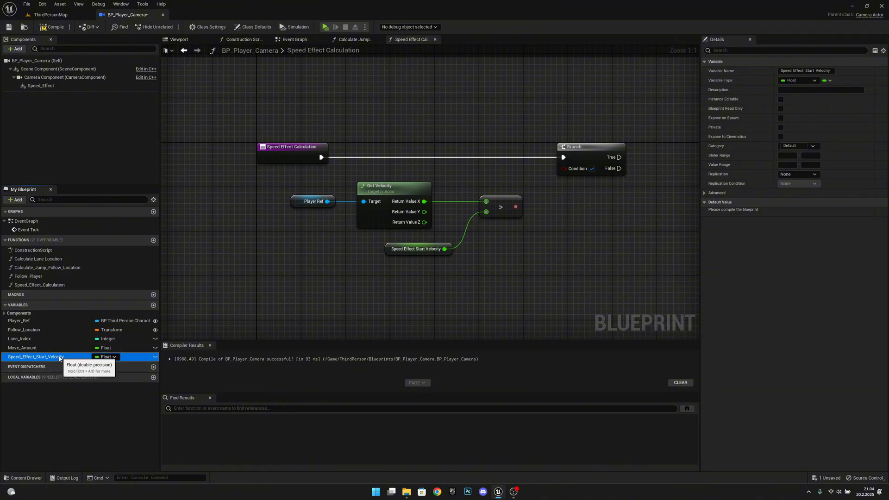
- Compile the blueprint and set the default value of Speed_Effect_Start_Velocity to 550
left_click(53, 26)
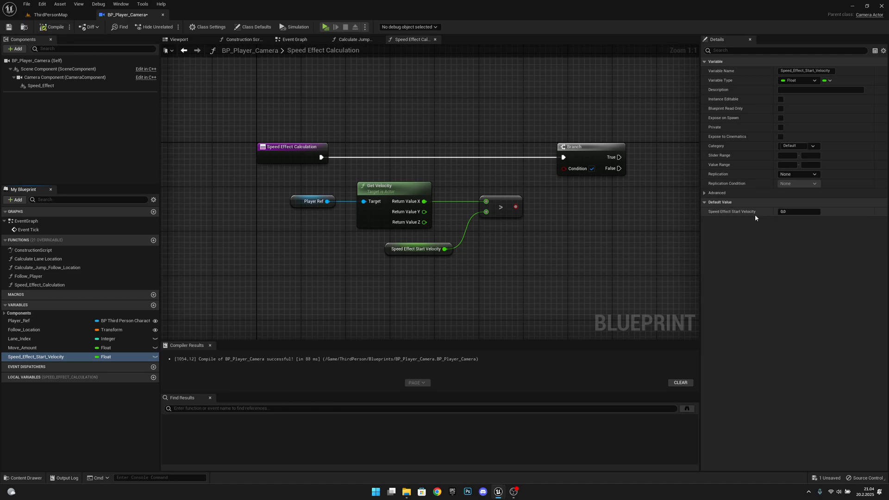
left_click(793, 212)
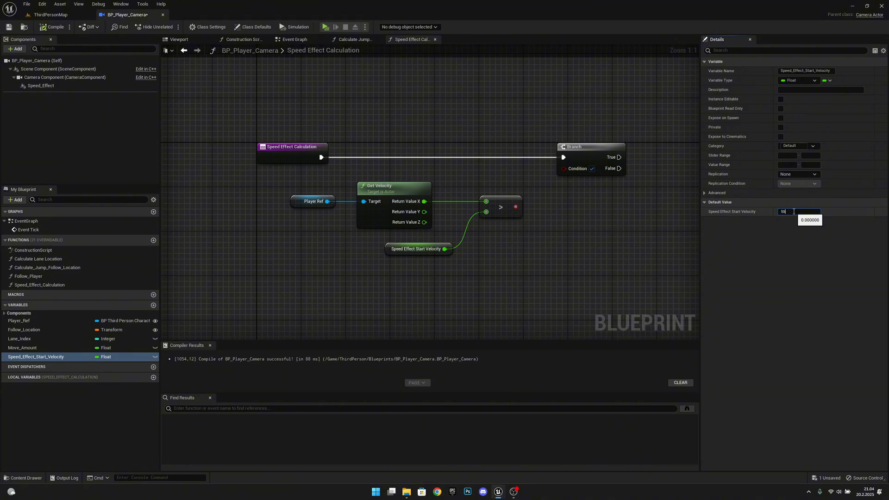
key("Return")
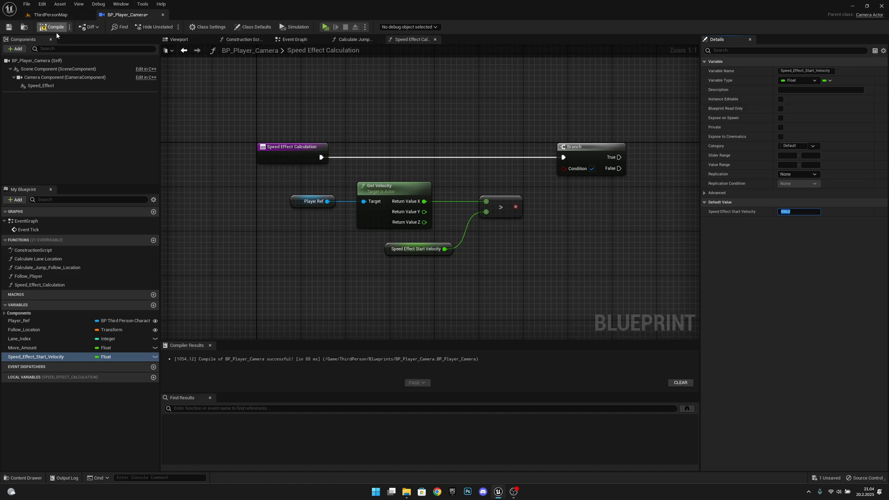
- Tidy the Speed Effect Start Velocity node under Get Velocity and connect the Greater result to the Branch condition
right_click_drag(594, 283, 579, 280)
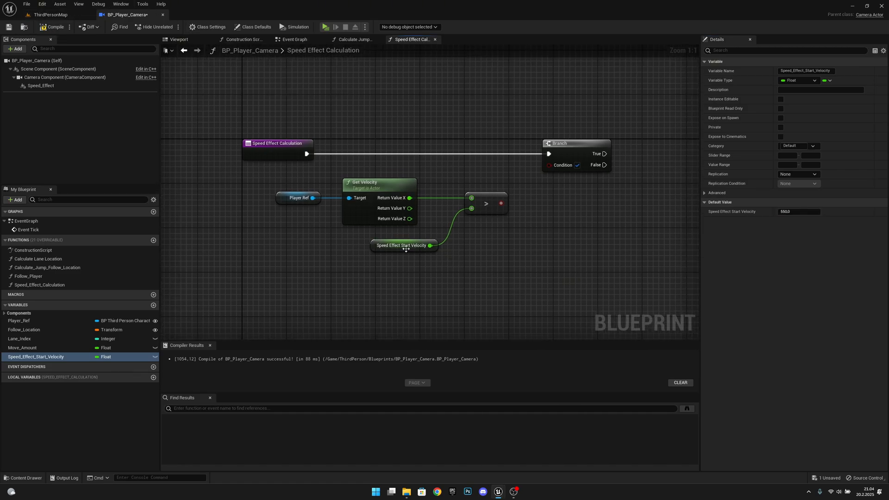
left_click_drag(377, 248, 354, 252)
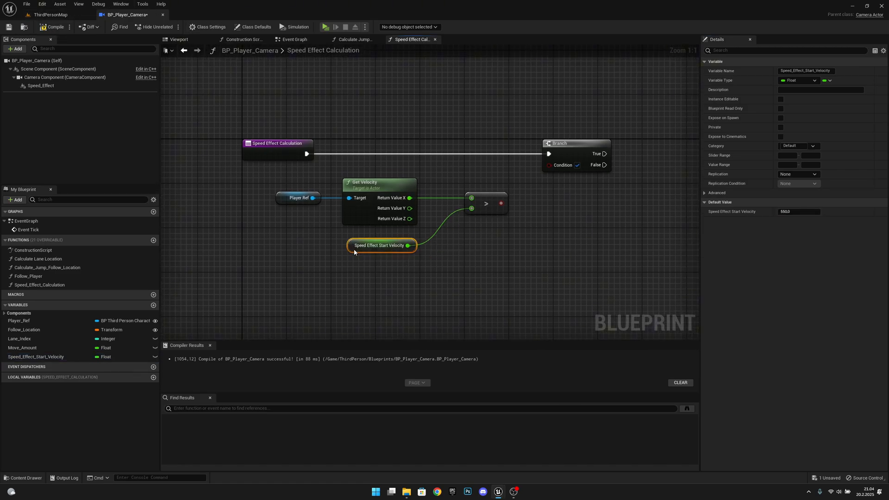
right_click_drag(452, 266, 534, 284)
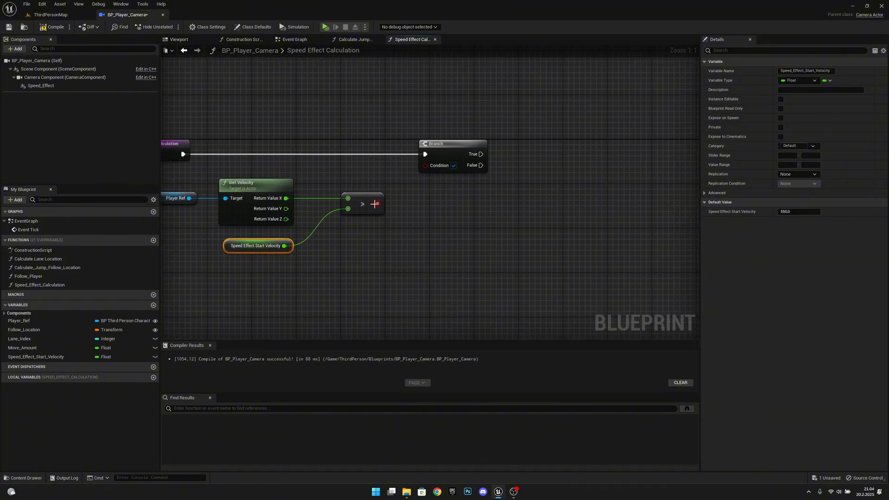
left_click_drag(375, 204, 425, 166)
right_click_drag(303, 281, 364, 242)
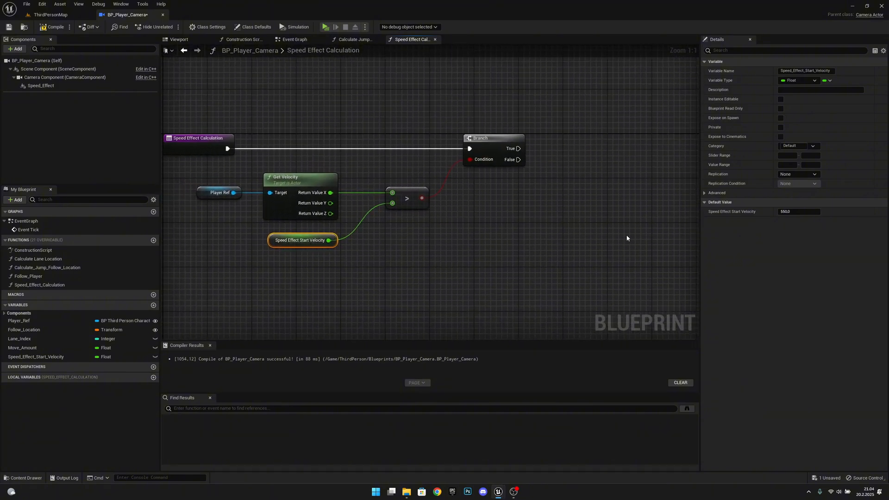
- Add a second Branch node and connect it to the True output of the first Branch
right_click_drag(626, 238, 456, 282)
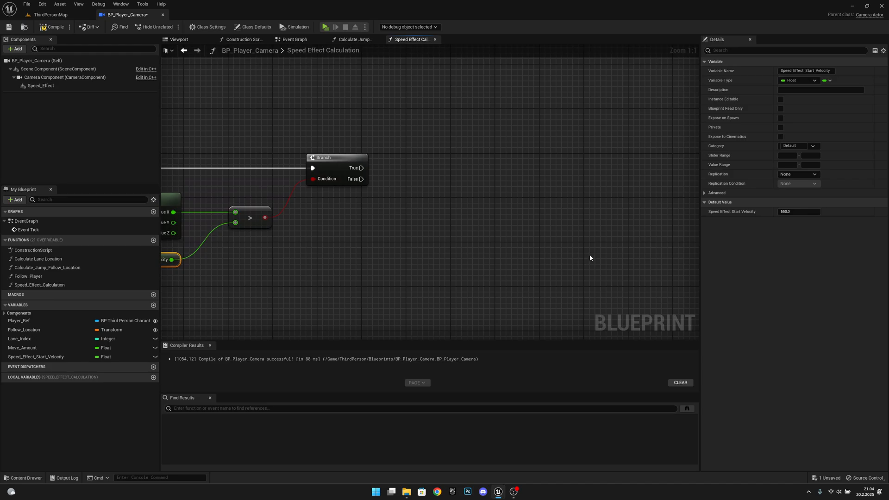
right_click_drag(589, 258, 430, 264)
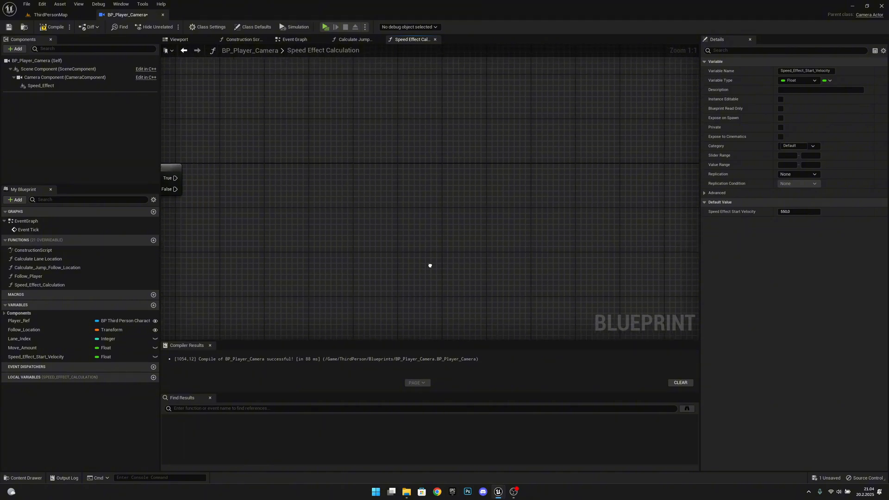
key("b")
left_click(468, 174)
left_click_drag(204, 181, 558, 184)
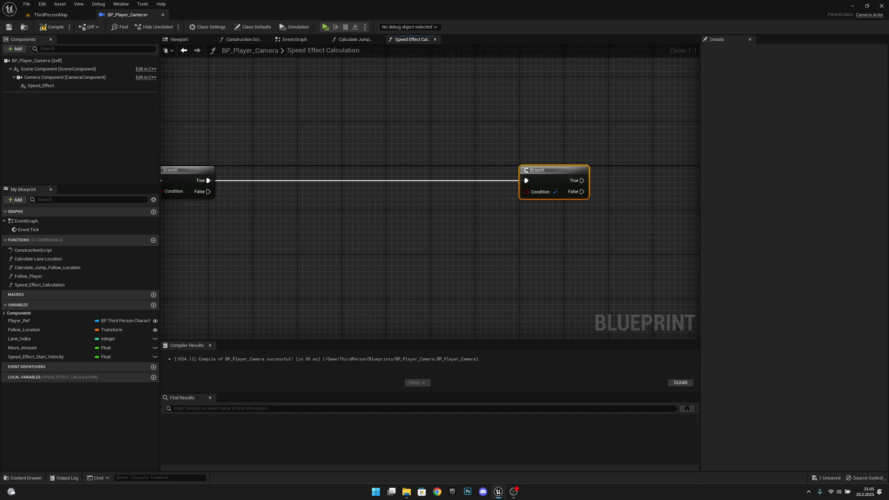
- Add an Is Active check on the Speed_Effect component, connect it to the second Branch's condition and straighten the nodes
right_click_drag(631, 249, 468, 259)
left_click_drag(379, 188, 468, 189)
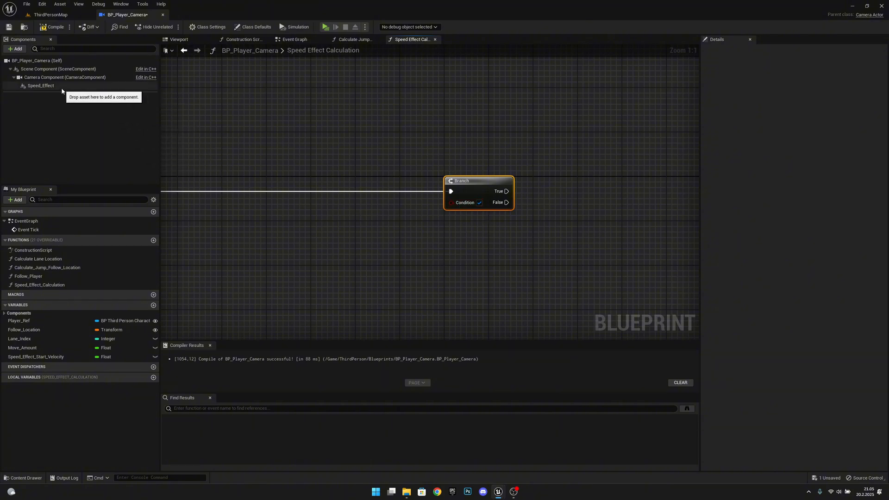
left_click_drag(41, 86, 351, 233)
type("is active")
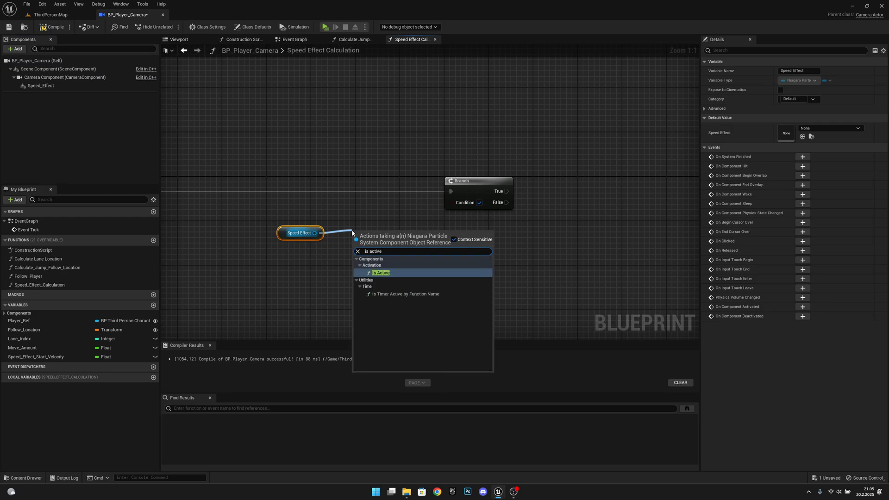
key("Return")
left_click_drag(376, 235, 450, 202)
left_click(299, 233, "shift")
key("q")
- Add a Set Float Parameter node that targets the Speed_Effect component, placed beyond the second Branch
right_click_drag(488, 209, 371, 229)
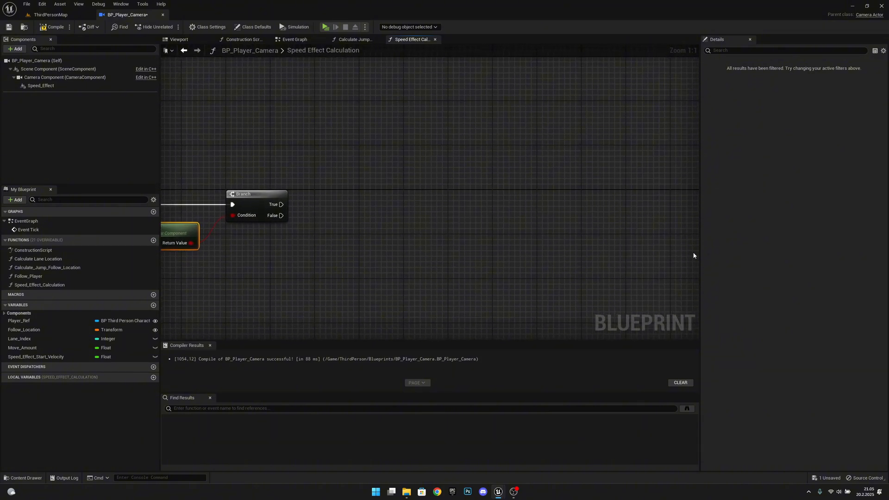
right_click_drag(616, 235, 547, 237)
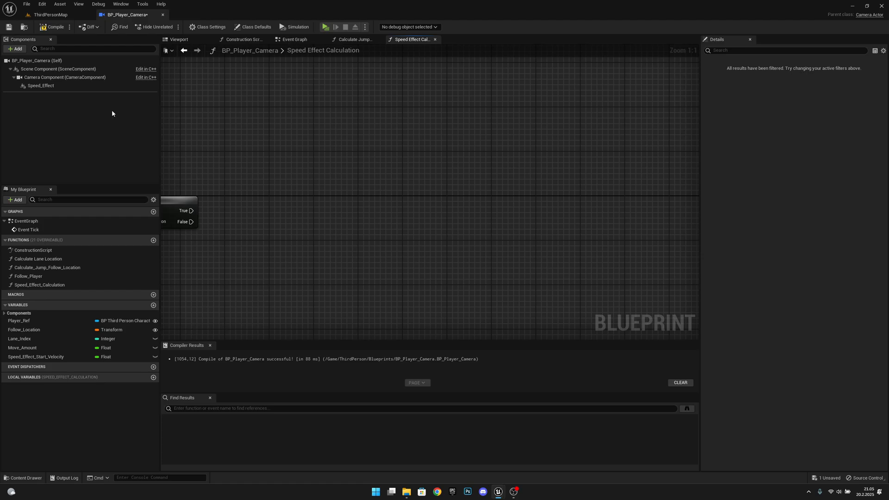
left_click_drag(41, 86, 566, 228)
type("set f")
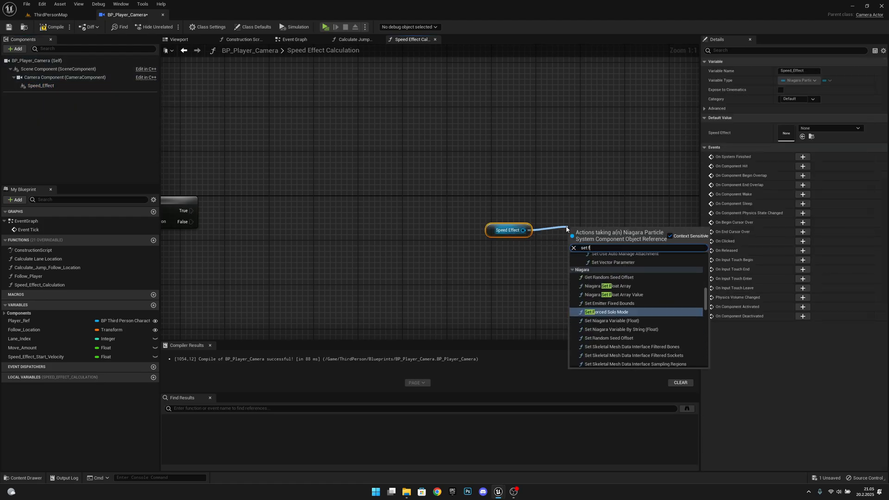
type("loat")
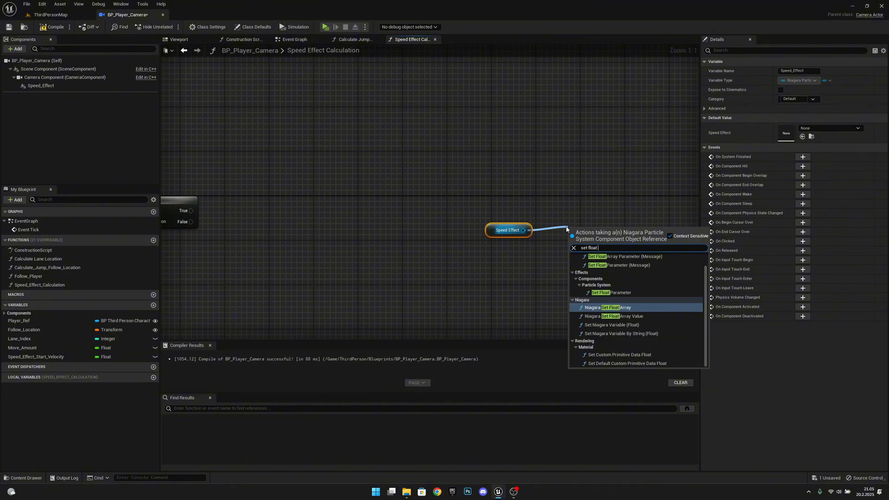
type(" para")
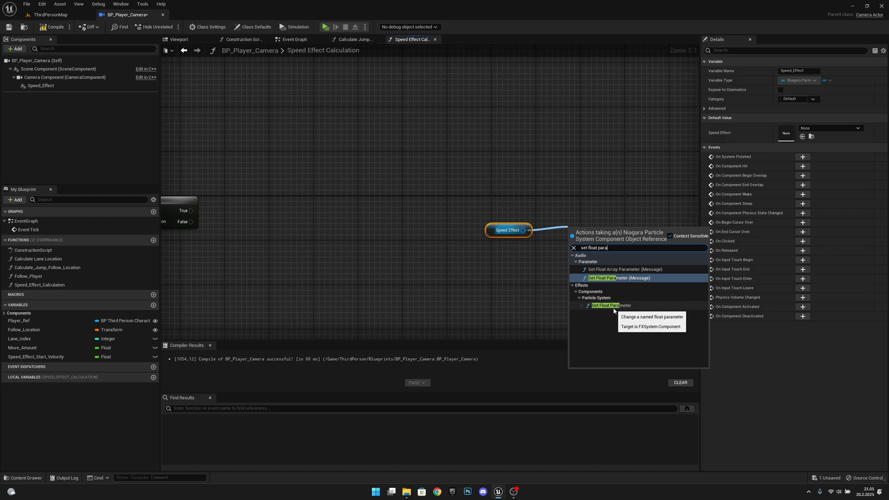
left_click(611, 306)
- Connect the second Branch's True output to Set Float Parameter and line the node up with the execution wire
left_click_drag(591, 212, 585, 190)
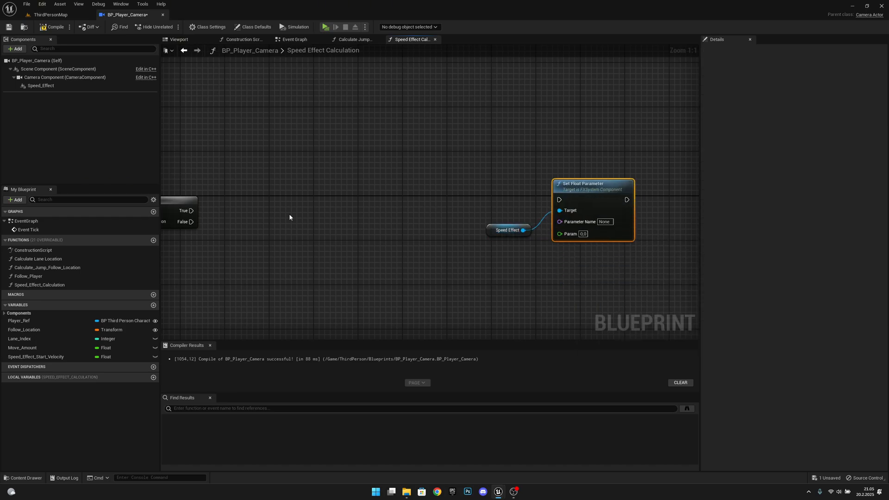
left_click_drag(191, 210, 559, 200)
left_click_drag(573, 189, 589, 196)
right_click_drag(551, 280, 598, 237)
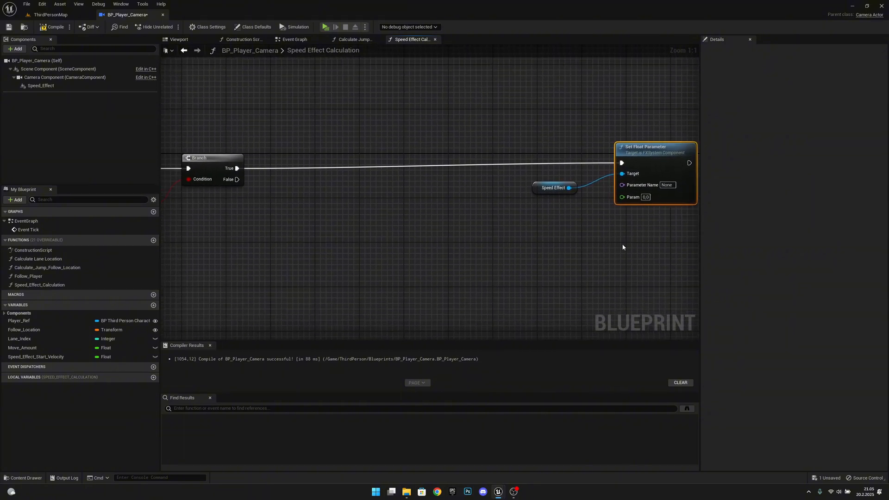
left_click_drag(650, 153, 650, 158)
- Add a Map Range Clamped node feeding the Param input of Set Float Parameter and place it below Speed Effect
right_click_drag(619, 260, 594, 249)
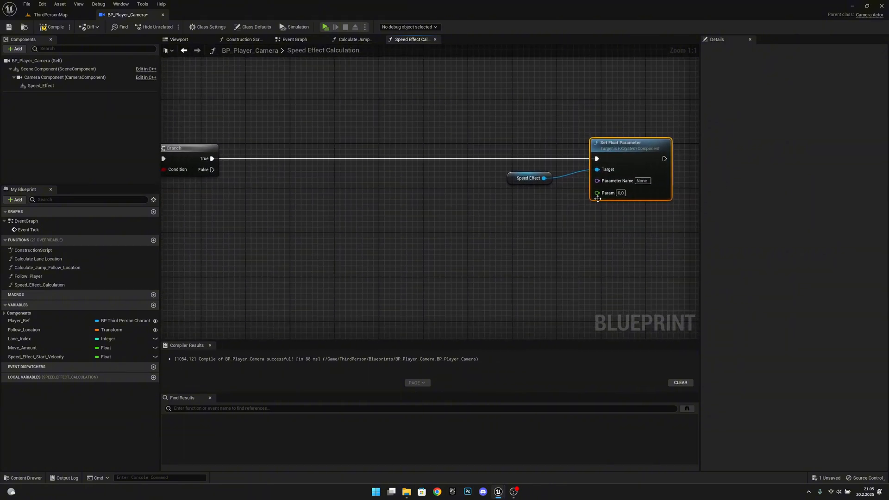
left_click_drag(597, 193, 519, 230)
type("map range")
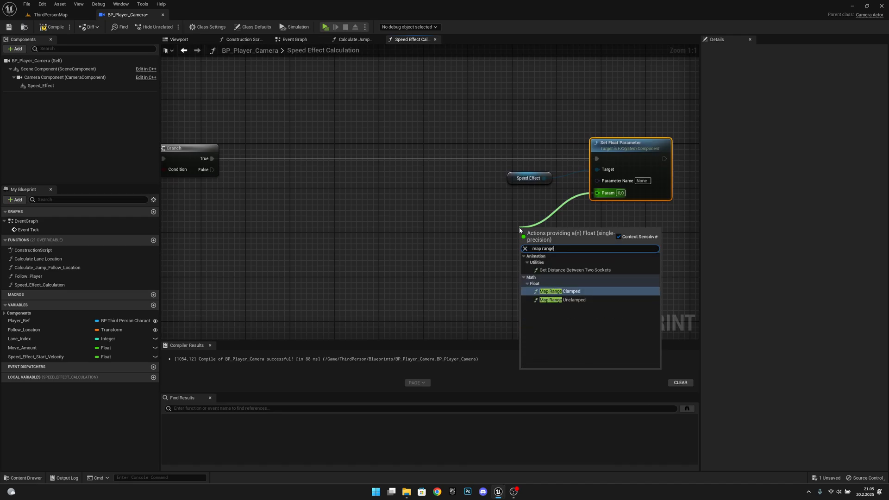
key("Return")
left_click_drag(557, 233, 501, 211)
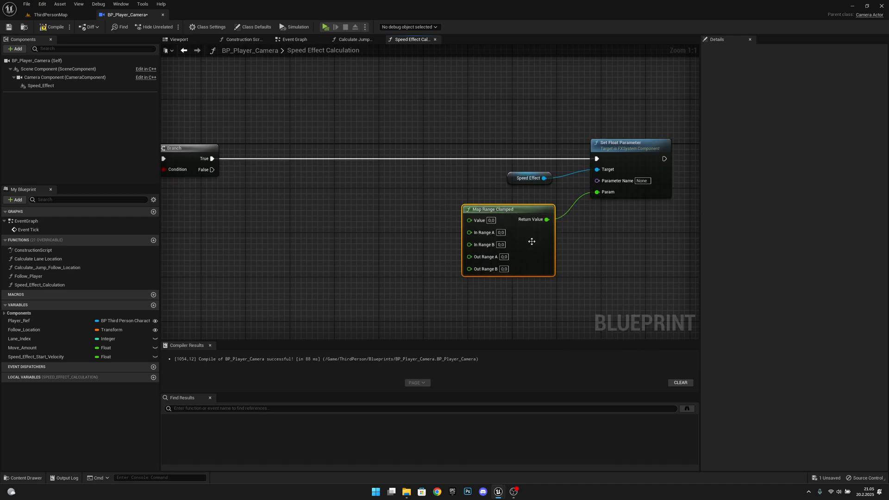
- Add a Player_Ref getter before Map Range Clamped and shift the nodes further from the second Branch to make room
right_click_drag(398, 266, 421, 264)
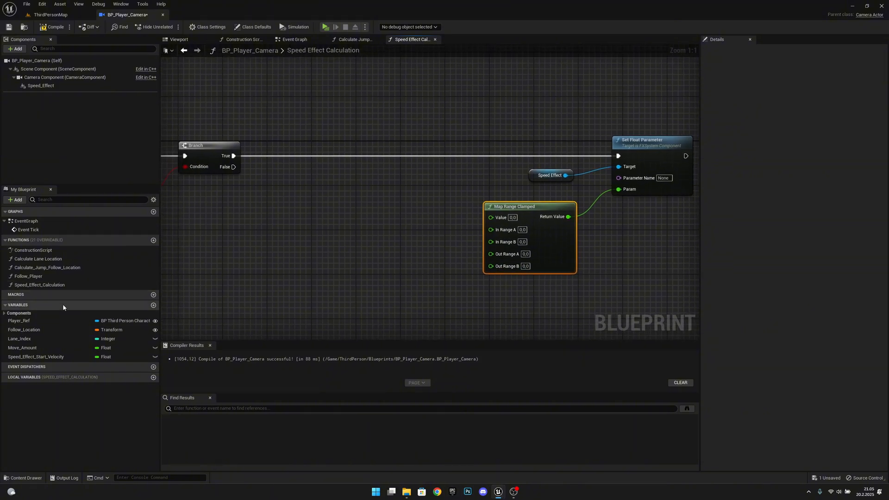
left_click_drag(65, 320, 317, 220)
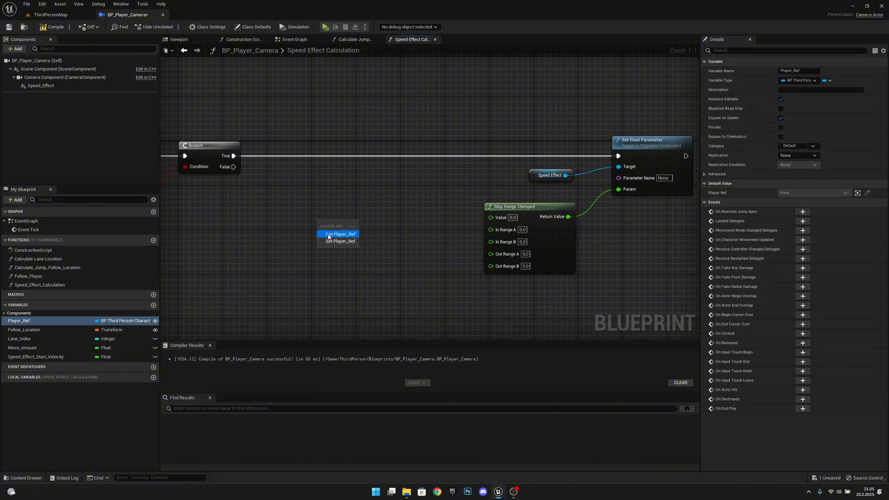
left_click(326, 234)
right_click_drag(294, 234, 242, 226)
scroll(417, 239, "down", 2)
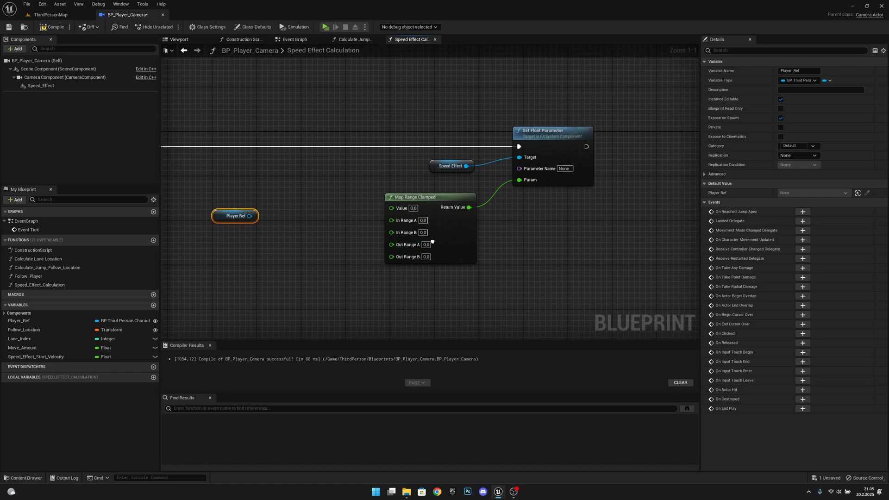
left_click_drag(543, 261, 285, 139)
left_click_drag(430, 211, 476, 212)
scroll(441, 215, "up", 2)
right_click_drag(382, 243, 422, 248)
left_click(340, 234)
- Add a Get Velocity node on Player Ref, split its return value into X, Y and Z, and straighten the two nodes
left_click_drag(339, 235, 371, 222)
type("get veloc")
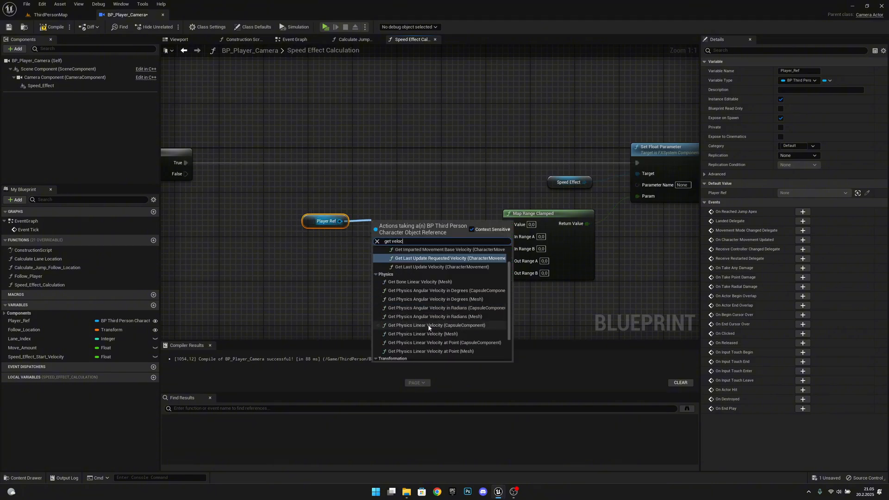
scroll(429, 327, "down", 3)
left_click(435, 356)
right_click(433, 235)
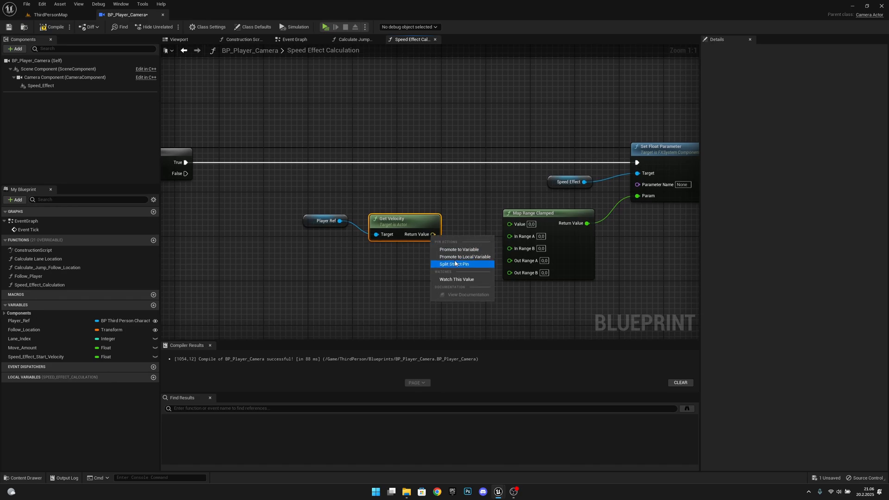
left_click(444, 264)
left_click_drag(408, 232, 327, 252)
key("q")
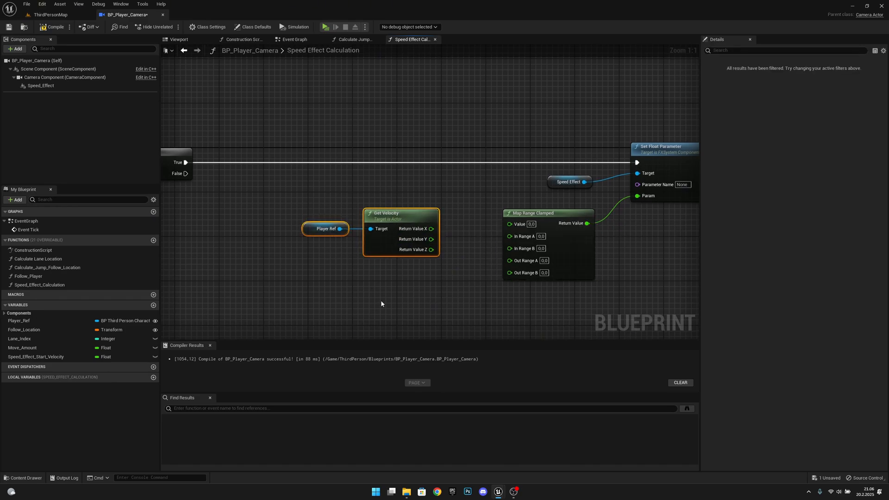
- Connect Get Velocity's Return Value X to the Value input of Map Range Clamped and align the velocity nodes with it
left_click(381, 300)
left_click_drag(424, 288, 318, 223)
left_click_drag(401, 220, 511, 225)
right_click_drag(630, 291, 590, 261)
left_click(590, 260)
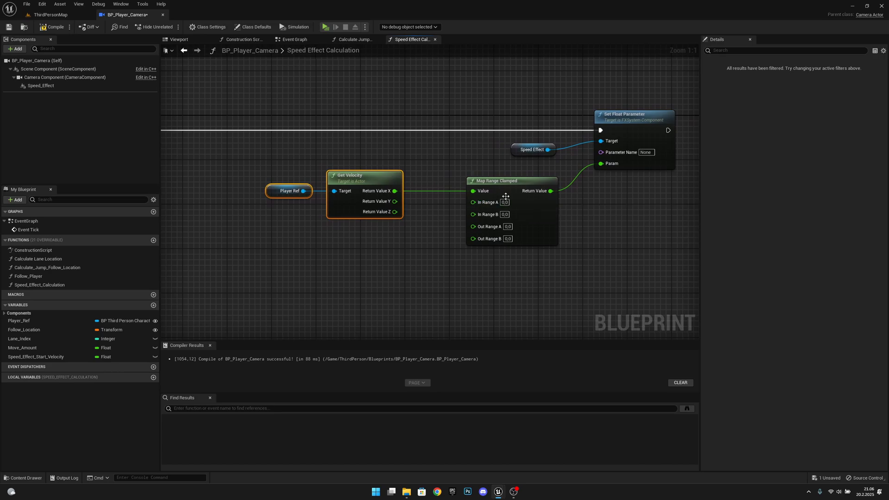
- Add a Speed_Effect_Start_Velocity getter below Get Velocity and connect it to In Range A of Map Range Clamped
left_click_drag(36, 356, 350, 230)
left_click(375, 242)
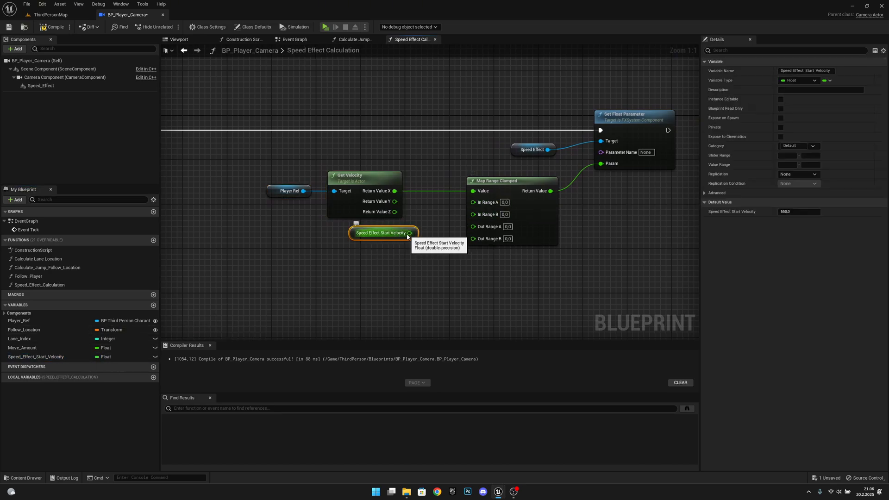
left_click_drag(409, 233, 473, 202)
left_click_drag(353, 236, 337, 237)
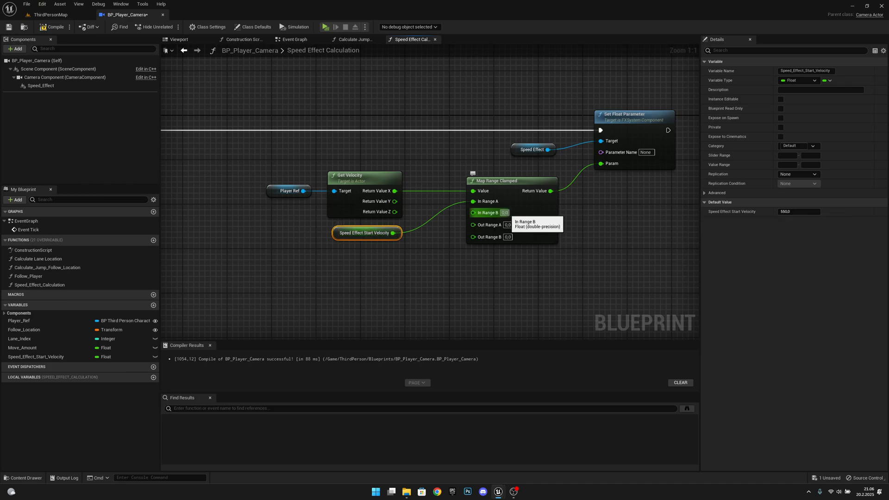
- Promote In Range B of Map Range Clamped to a float variable named Speed_Effect_Max_Velocity
left_click_drag(473, 213, 383, 261)
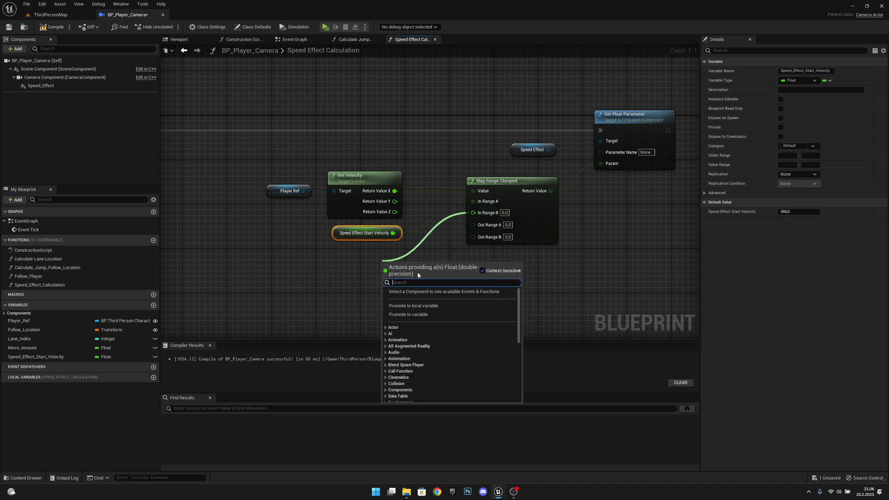
left_click(429, 315)
left_click_drag(376, 257, 358, 257)
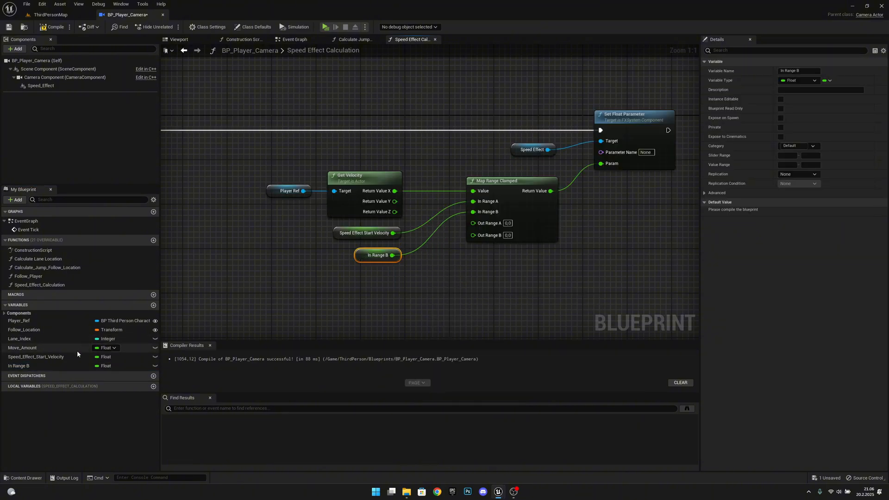
left_click(28, 365)
left_click(28, 365)
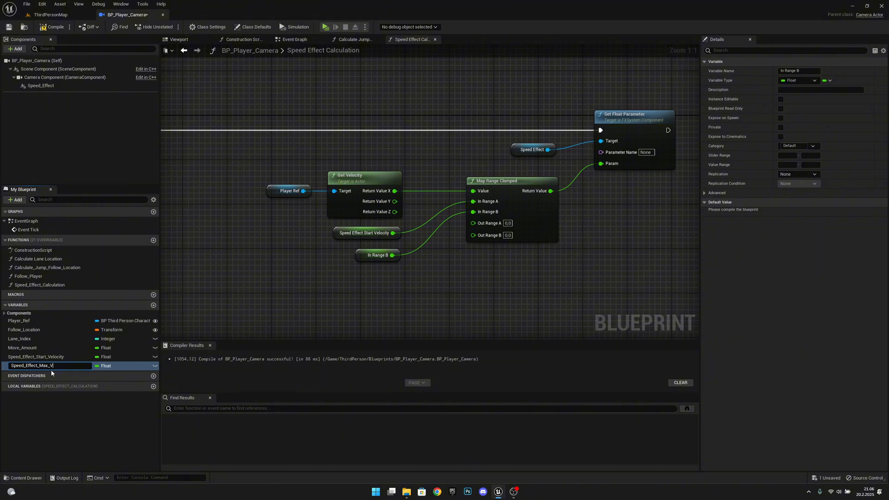
type("ty")
key("Return")
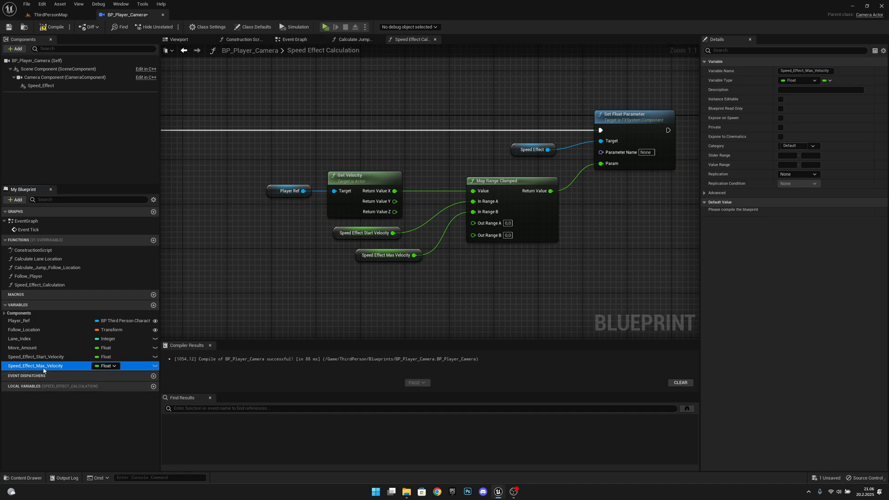
- Align the Speed Effect Max Velocity node, compile the blueprint and set the variable's default value to 1500
left_click_drag(361, 259, 343, 259)
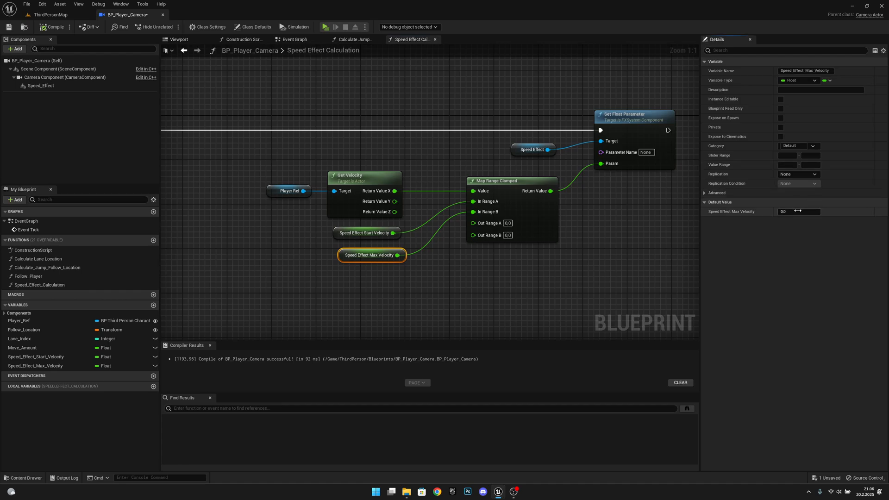
key("Return")
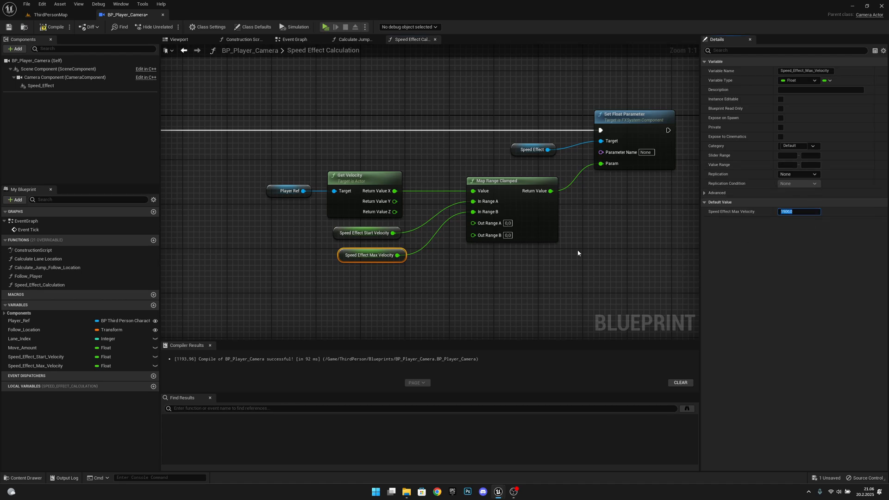
- Set Out Range B of Map Range Clamped to 1
right_click_drag(577, 262, 537, 250)
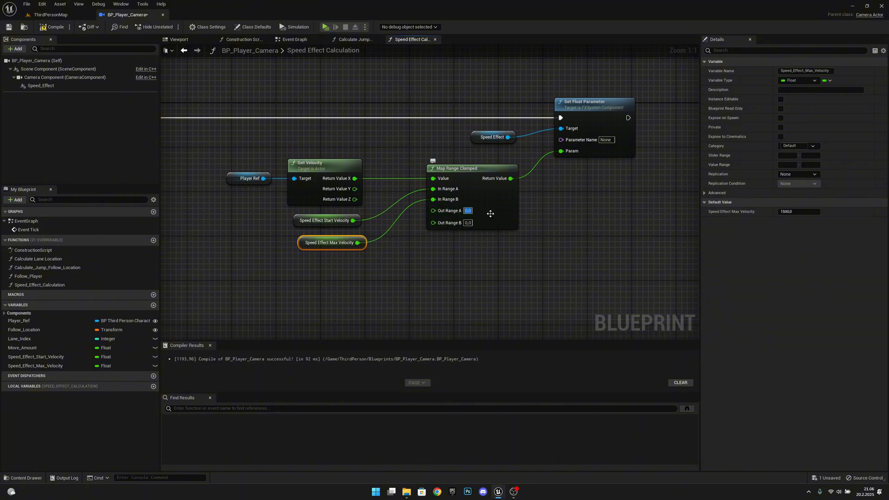
left_click(467, 211)
left_click_drag(366, 223, 275, 211)
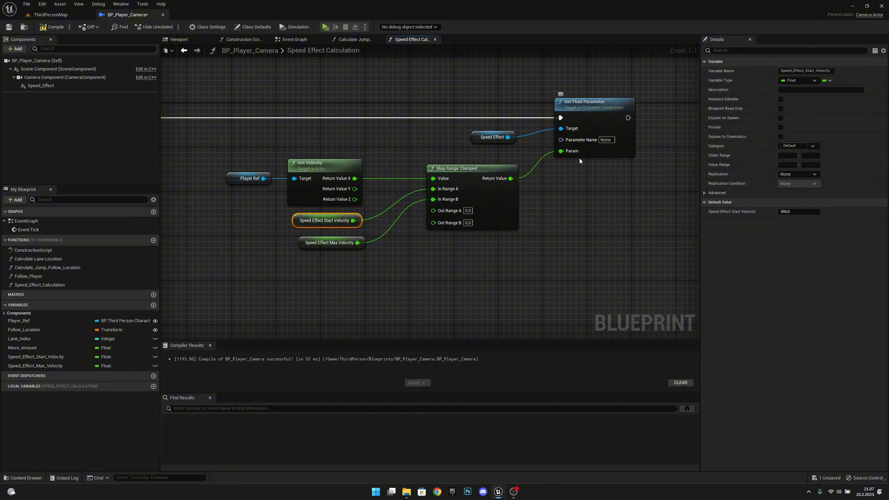
left_click(468, 222)
type("1")
key("Return")
left_click(506, 262)
- Set the Parameter Name of the Set Float Parameter node to Visibility
left_click(605, 139)
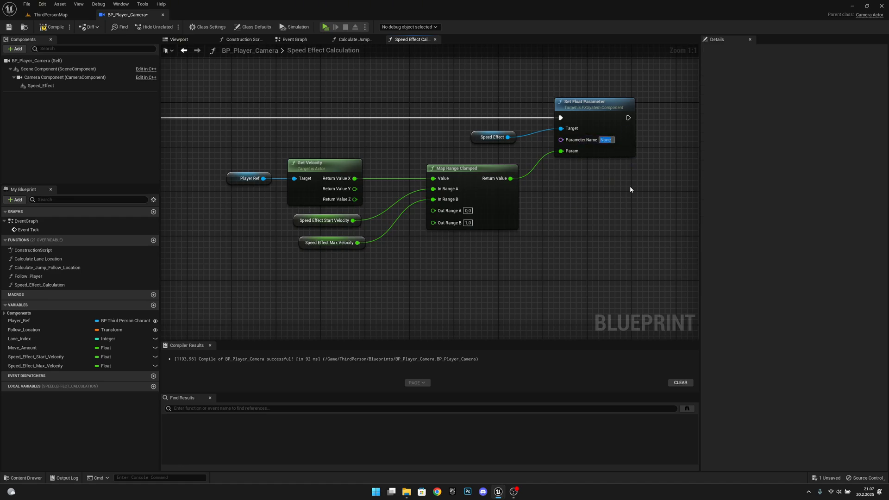
type("Visibili")
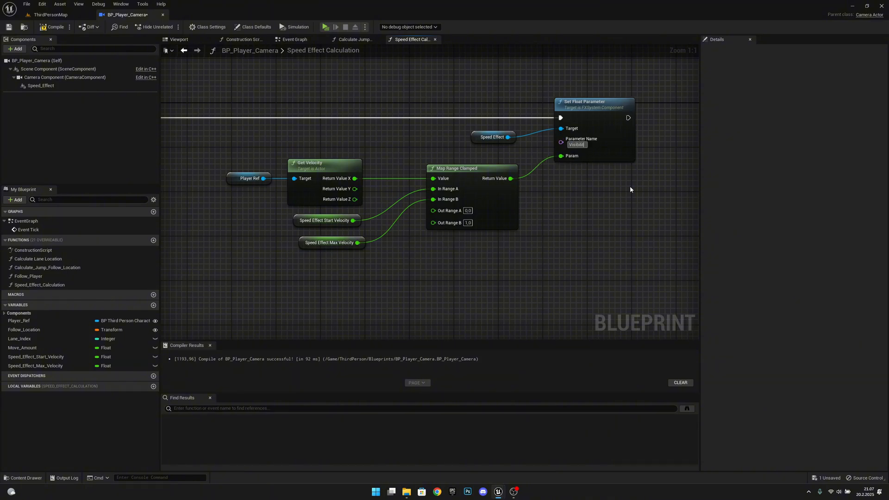
type("ty")
key("Return")
left_click_drag(232, 156, 338, 196)
right_click_drag(412, 243, 532, 221)
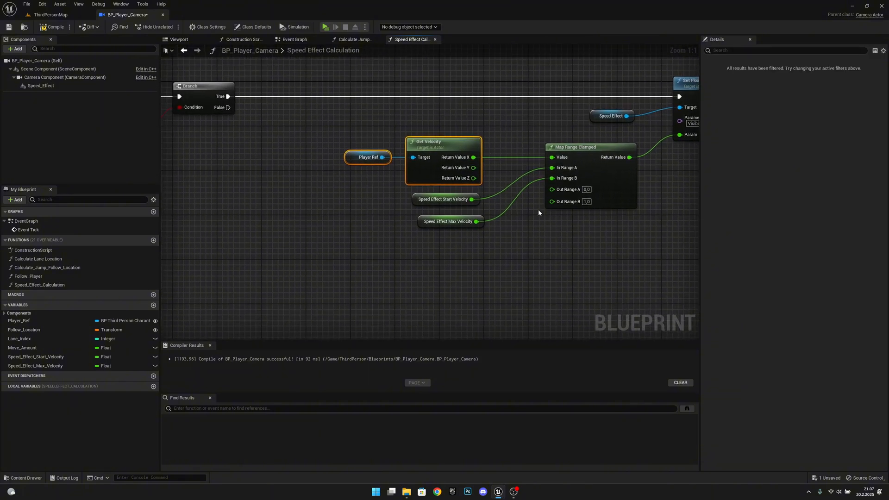
right_click_drag(489, 189, 463, 201)
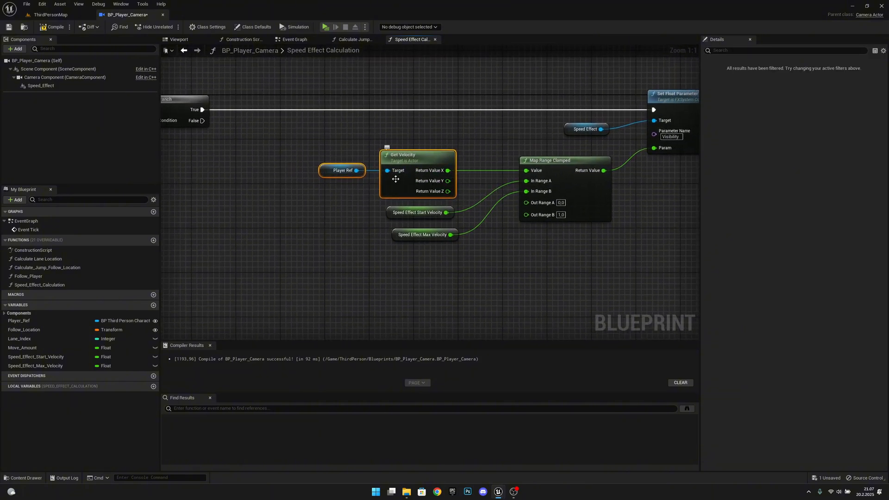
left_click_drag(460, 253, 366, 204)
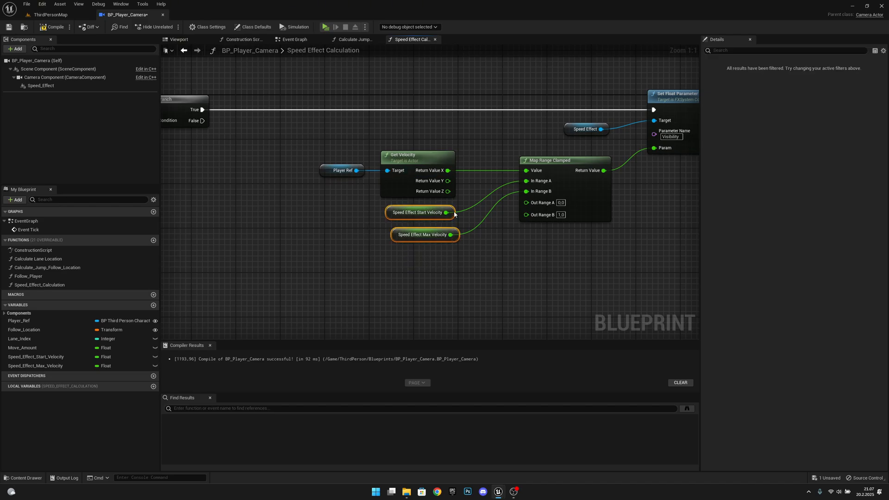
right_click_drag(549, 217, 447, 222)
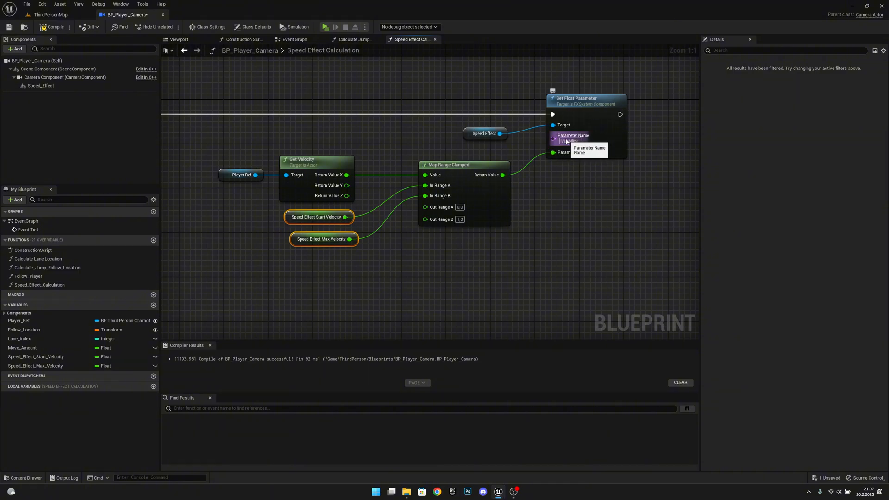
- Shift the Get Velocity, velocity variable, Map Range Clamped and Set Float Parameter nodes farther right of the Is Active Branch
right_click_drag(335, 199, 622, 196)
scroll(564, 195, "down", 1)
right_click_drag(518, 189, 387, 184)
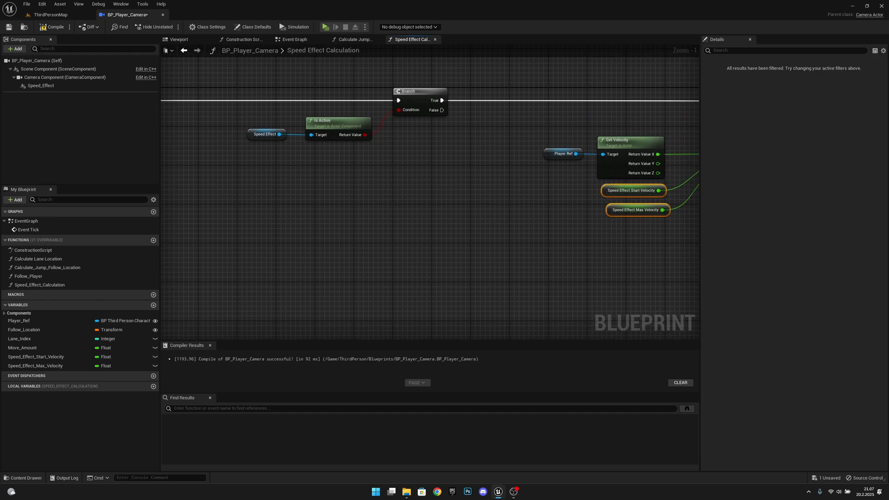
right_click_drag(607, 202, 339, 240)
left_click_drag(610, 279, 278, 119)
key("Right")
key("Right")
key("Right")
key("Right")
key("Right")
key("Right")
key("Right")
key("Right")
key("Right")
key("Right")
key("Right")
key("Right")
key("Right")
key("Right")
key("Right")
key("Right")
key("Right")
key("Right")
key("Right")
key("Right")
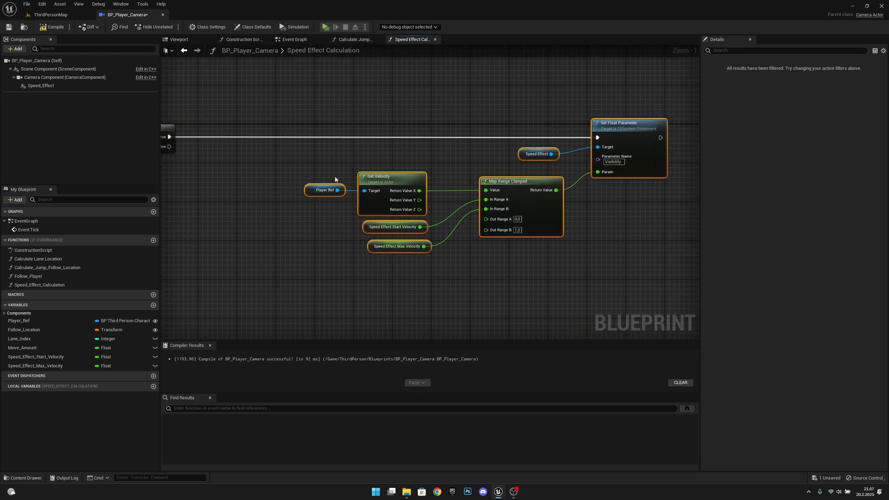
- Turn off Auto Activate on the Speed_Effect component, compile the blueprint and save it
right_click_drag(327, 187, 520, 171)
scroll(520, 171, "down", 4)
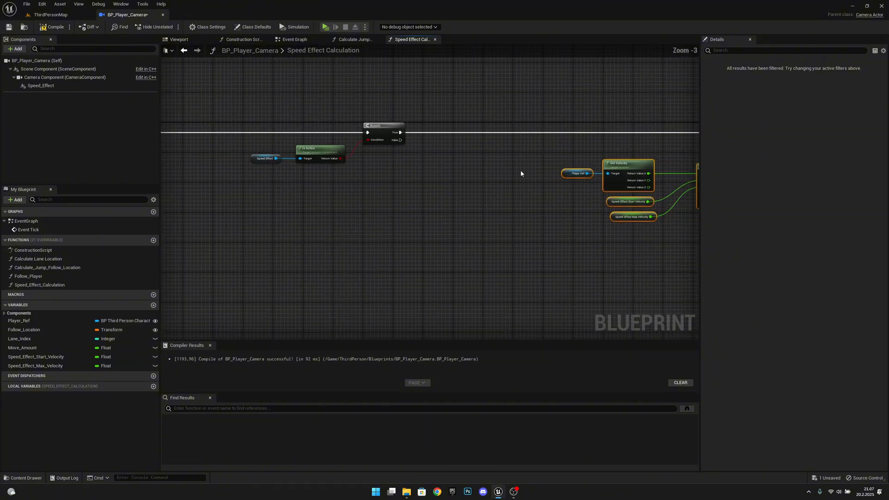
right_click_drag(388, 198, 428, 204)
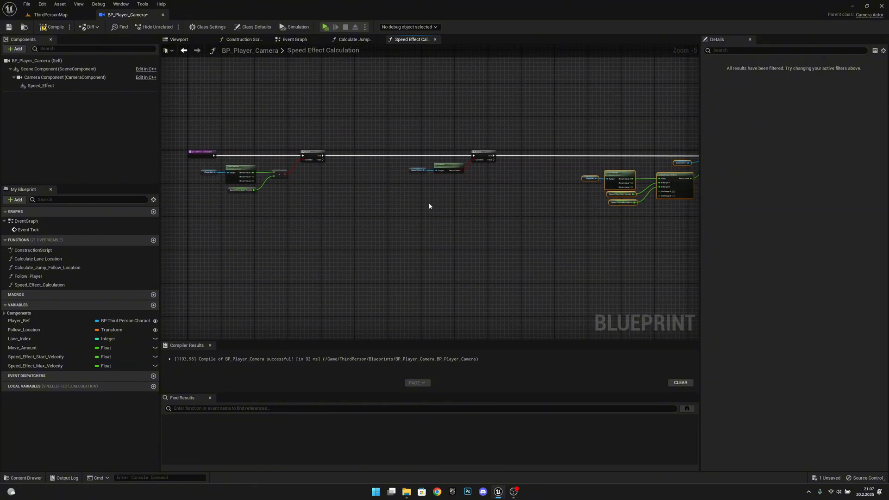
left_click(42, 86)
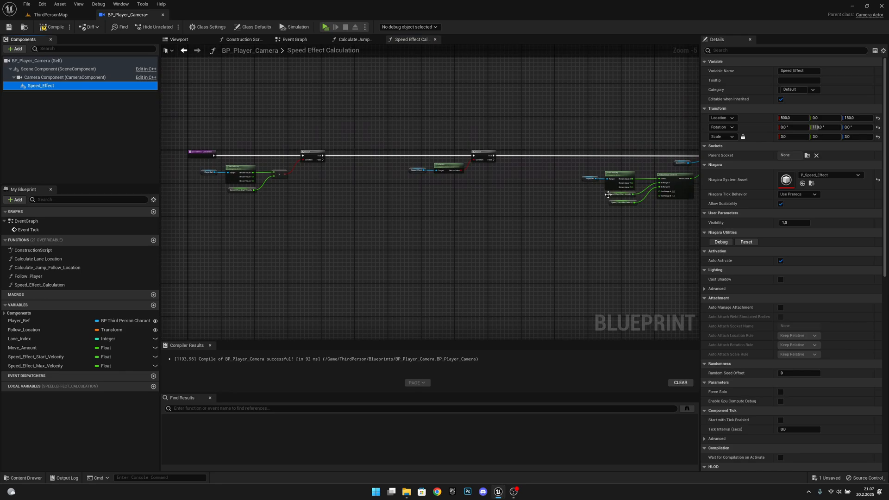
left_click(780, 261)
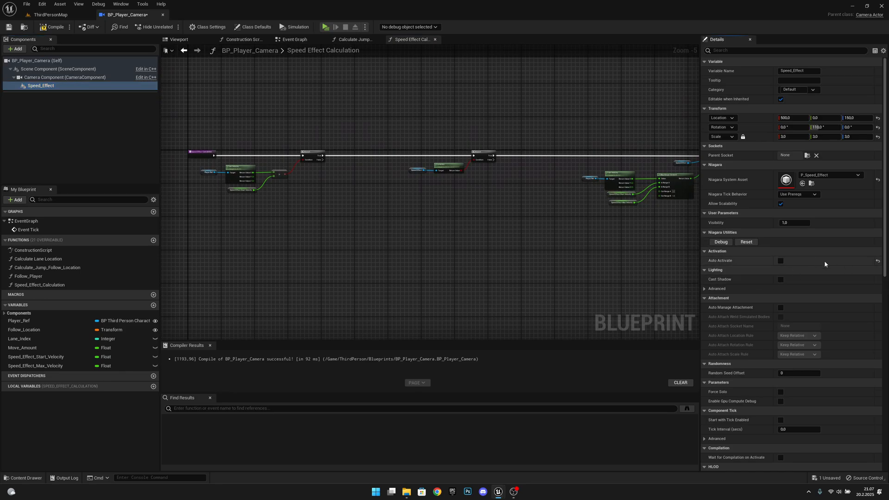
left_click(26, 4)
left_click(67, 50)
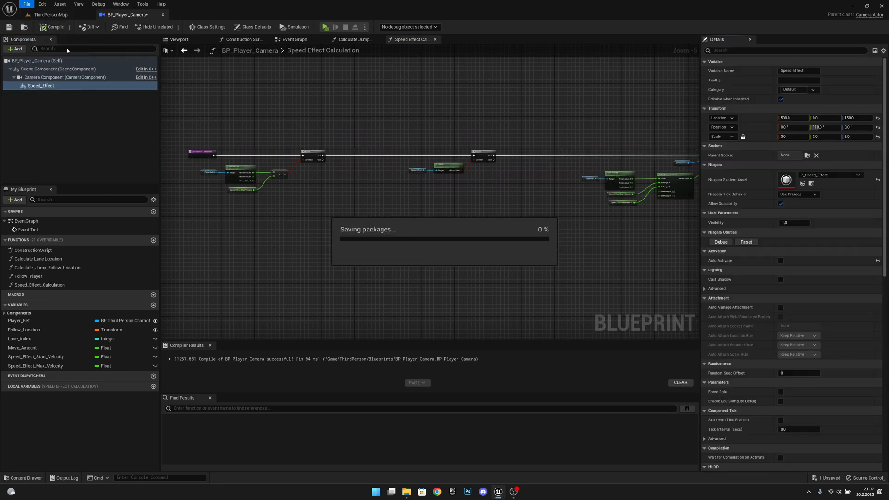
- Add a Speed_Effect reference below the velocity Branch and create a Deactivate node from it
right_click_drag(536, 231, 604, 203)
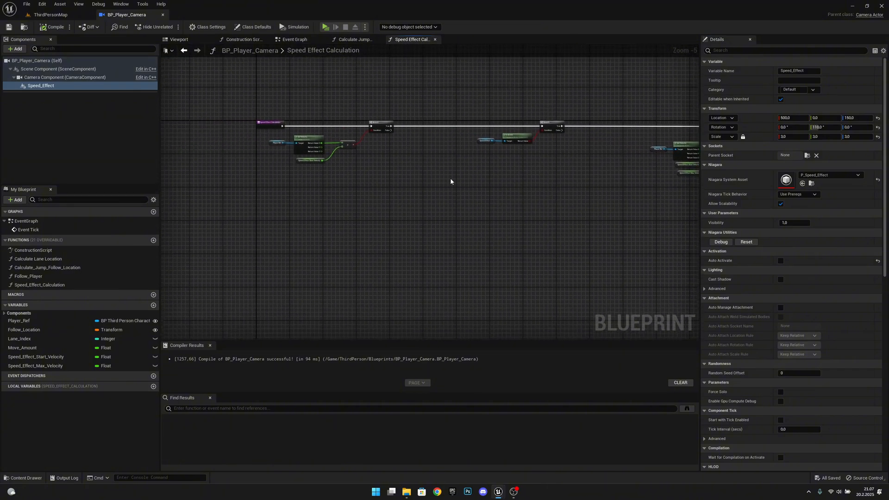
scroll(451, 181, "up", 4)
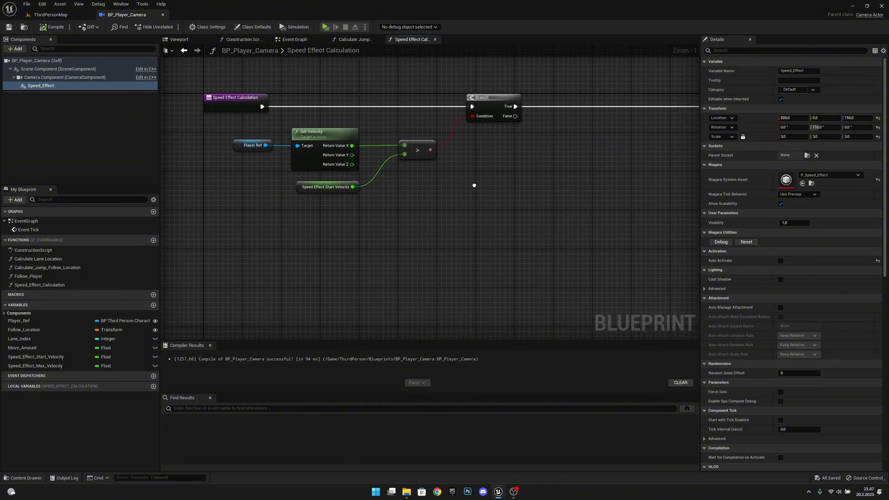
right_click_drag(474, 186, 482, 179)
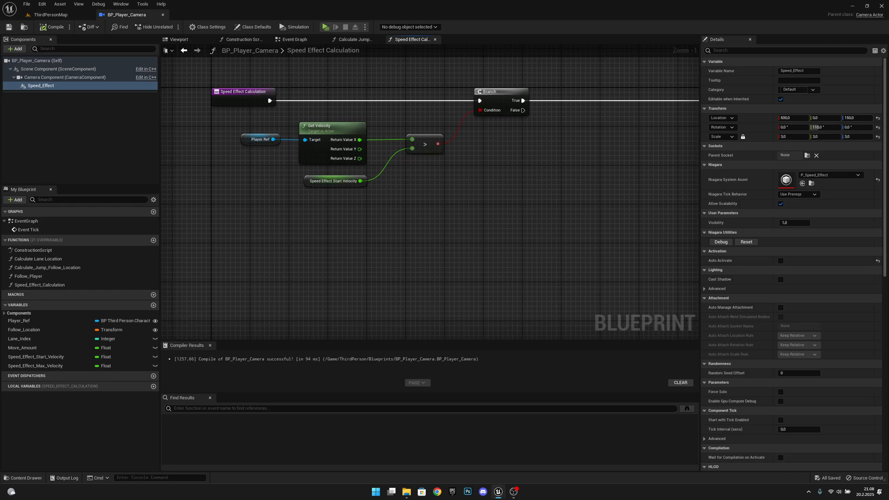
right_click_drag(581, 247, 427, 243)
left_click_drag(43, 86, 433, 253)
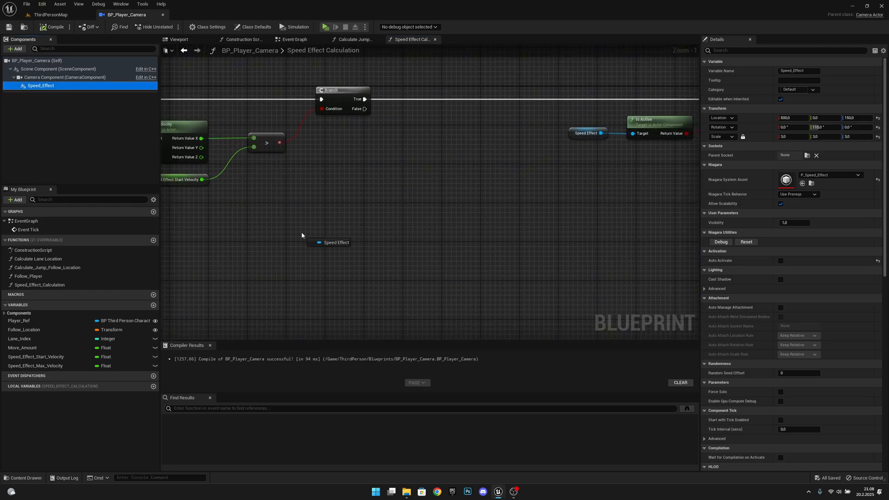
left_click_drag(302, 235, 370, 238)
type("deac")
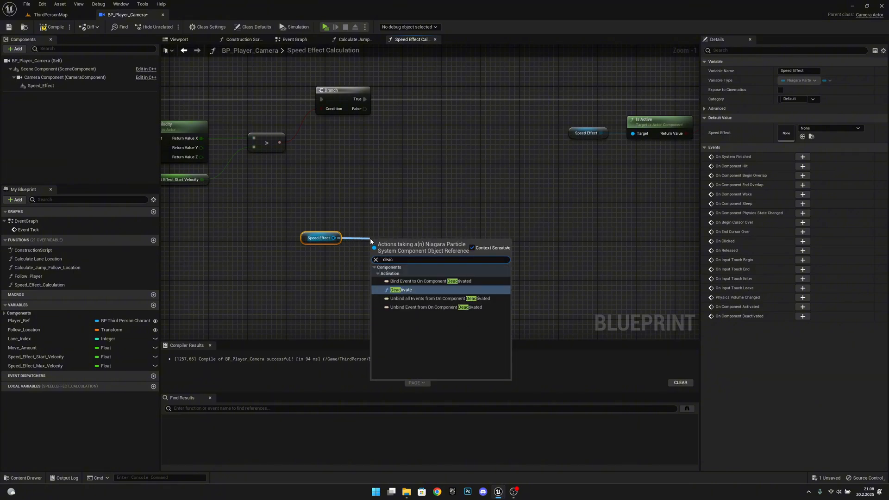
key("Return")
- Connect the velocity Branch's False output to Deactivate and move Deactivate with its Speed Effect reference to the lower right
left_click_drag(413, 235, 464, 212)
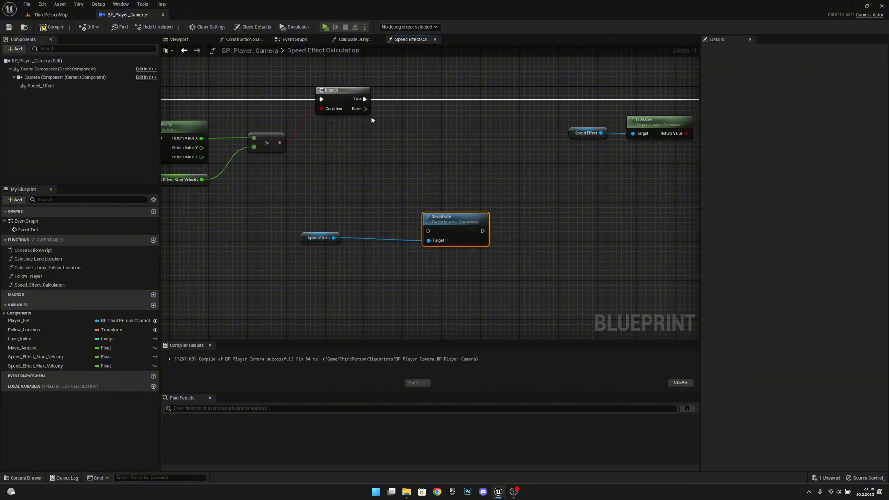
left_click_drag(365, 108, 436, 230)
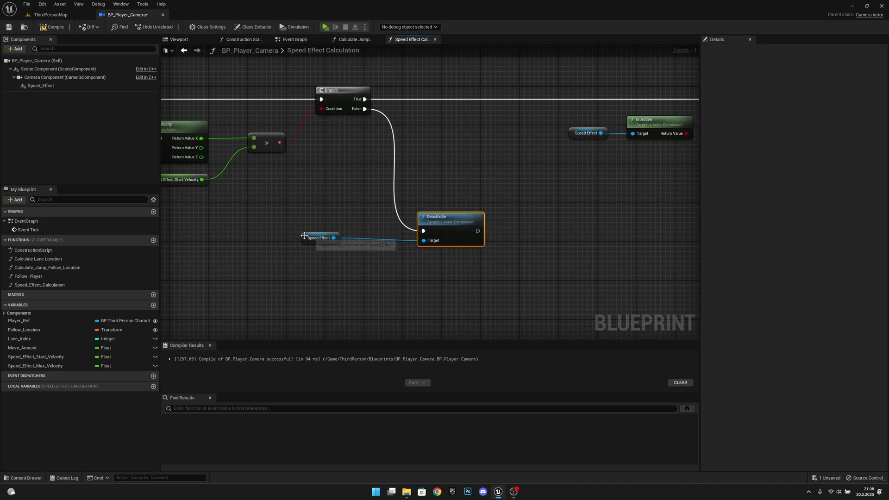
left_click_drag(319, 238, 378, 248)
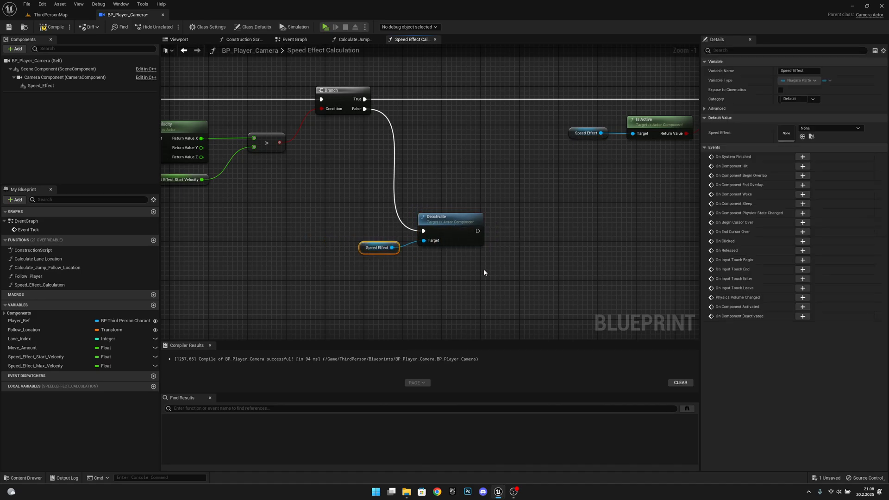
left_click_drag(484, 269, 341, 213)
left_click_drag(452, 222, 562, 247)
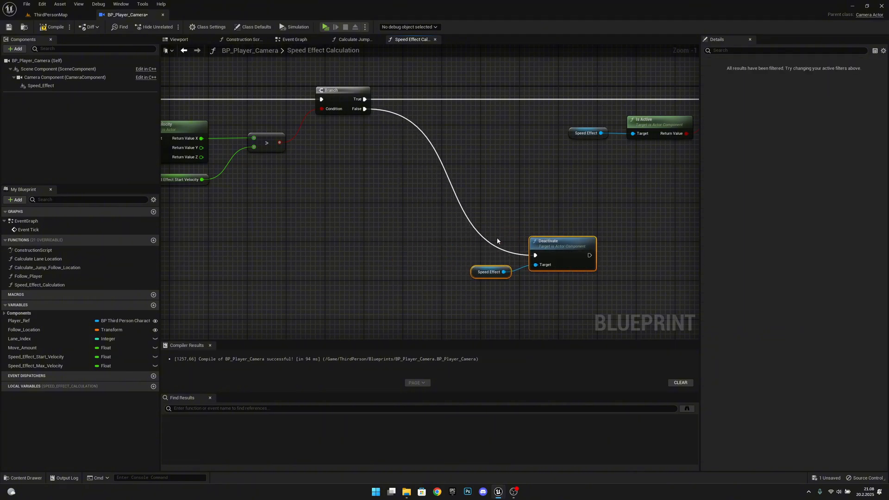
- Add a second Branch before Deactivate and move the velocity Branch's False connection to its execution input
key("b")
left_click(421, 217)
left_click_drag(436, 225, 429, 223)
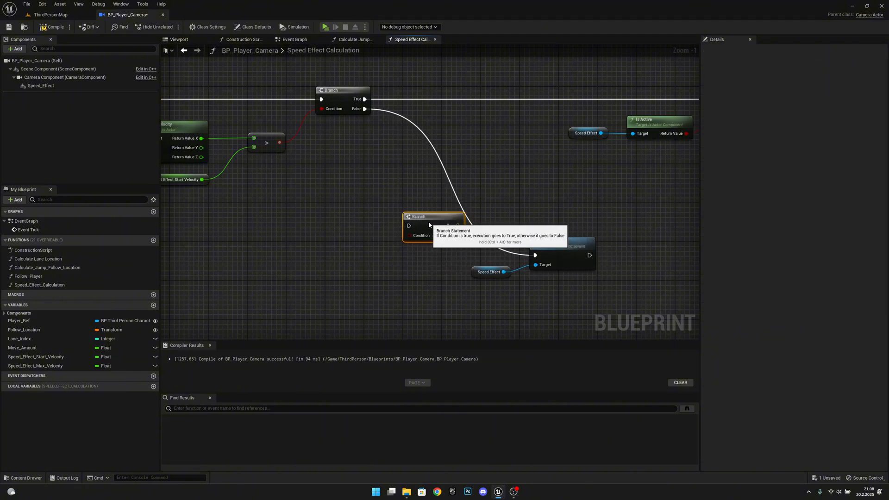
left_click_drag(365, 109, 409, 225, "ctrl")
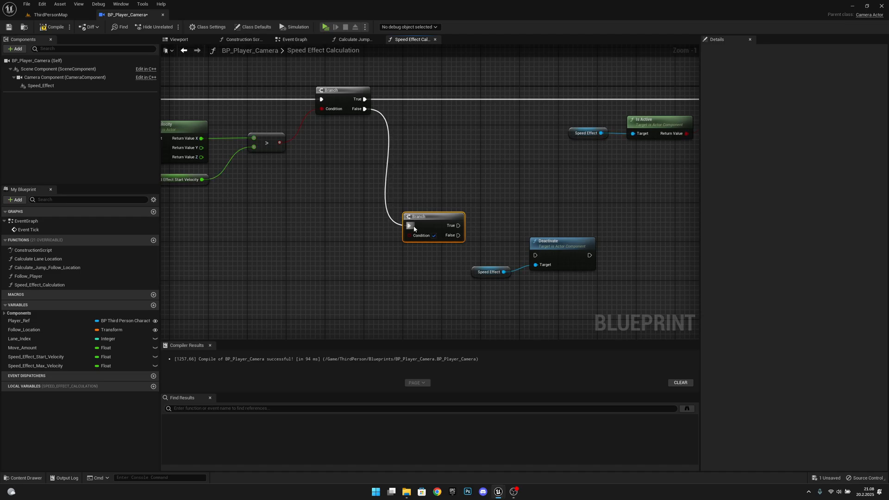
- Duplicate the Speed Effect and Is Active nodes and connect the copy's Return Value to the new Branch's Condition
right_click_drag(559, 311, 568, 294)
left_click(505, 270)
right_click_drag(635, 178, 549, 187)
left_click_drag(590, 152, 506, 112)
key("ctrl+c")
key("ctrl+v")
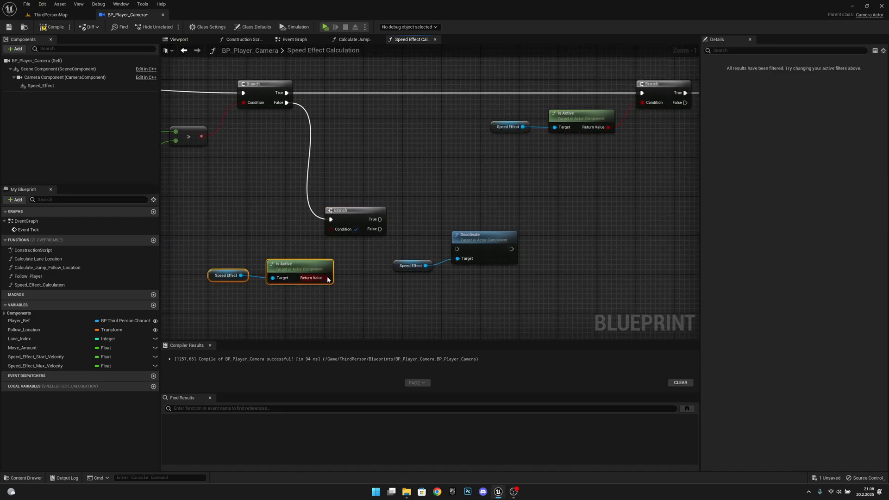
left_click_drag(327, 278, 336, 234)
- Move the copied Is Active check, the new Branch and the Deactivate nodes farther down and right of the velocity Branch
right_click_drag(292, 281, 402, 276)
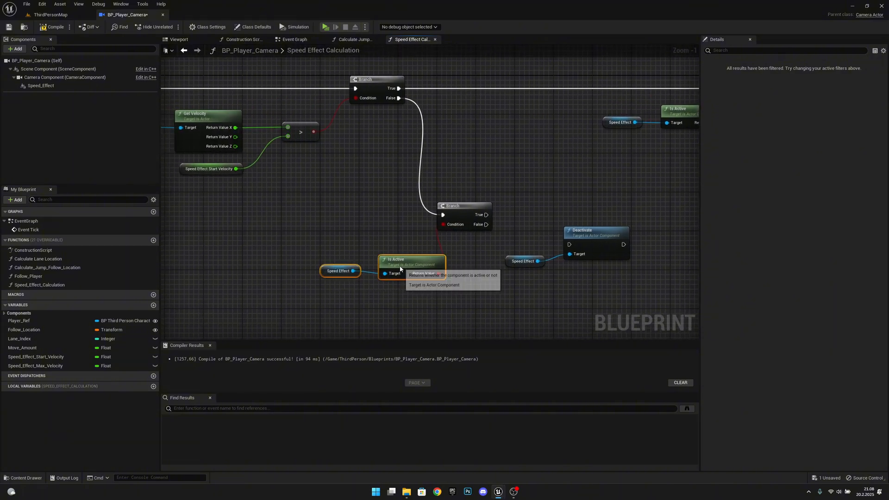
left_click_drag(475, 274, 298, 205)
left_click_drag(598, 292, 299, 213)
left_click_drag(462, 219, 540, 246)
right_click_drag(610, 228, 482, 222)
right_click_drag(258, 214, 469, 202)
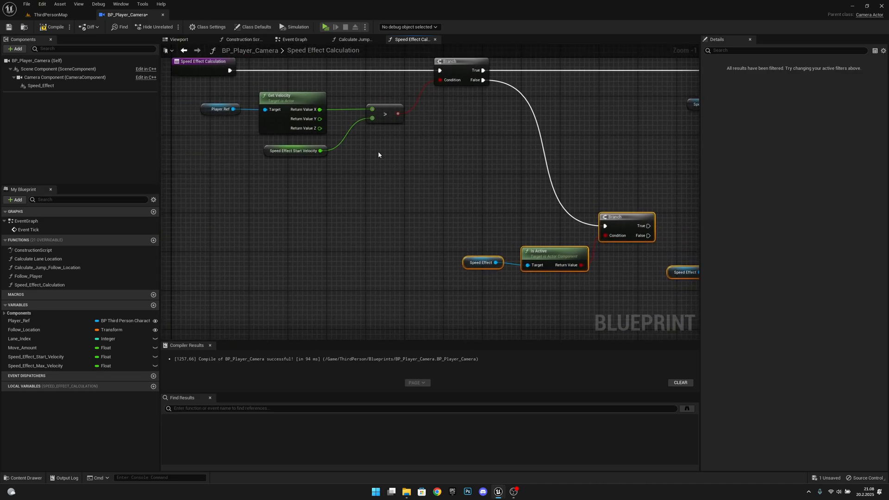
- Straighten the connection between the copied Speed Effect reference and its Is Active node
right_click_drag(377, 151, 411, 186)
left_click_drag(387, 201, 285, 182)
right_click_drag(641, 309, 378, 216)
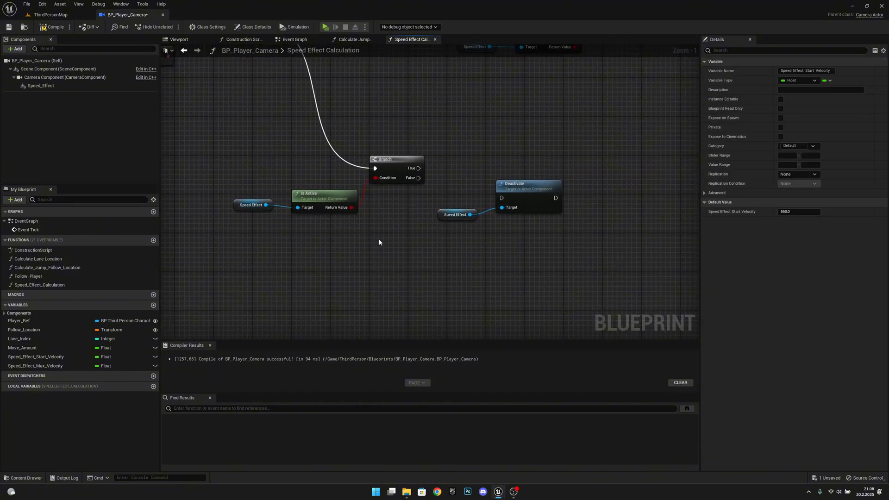
left_click_drag(286, 207, 260, 202)
key("q")
left_click(485, 251)
right_click_drag(485, 252, 449, 258)
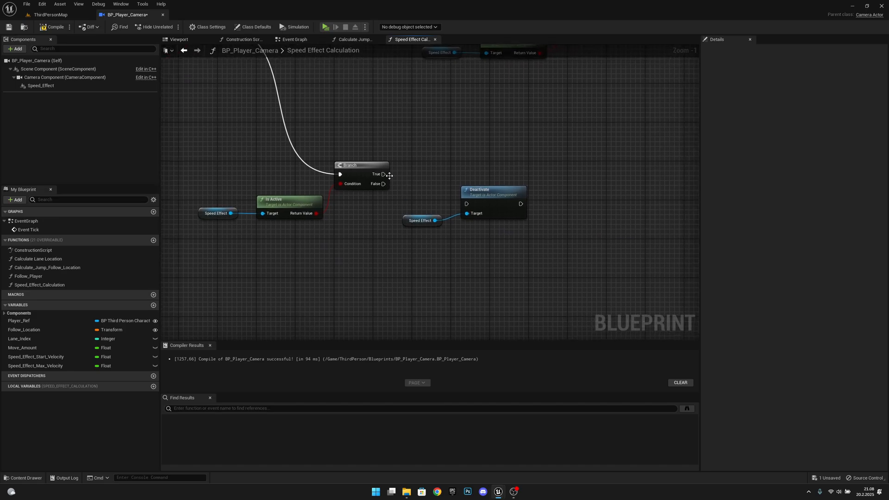
- Connect the new Branch's True output to Deactivate and arrange Deactivate level with it, with the Speed Effect reference below
left_click_drag(384, 175, 467, 204)
left_click_drag(498, 241, 431, 207)
left_click_drag(476, 191, 480, 160)
left_click(455, 202)
left_click_drag(414, 191, 413, 210)
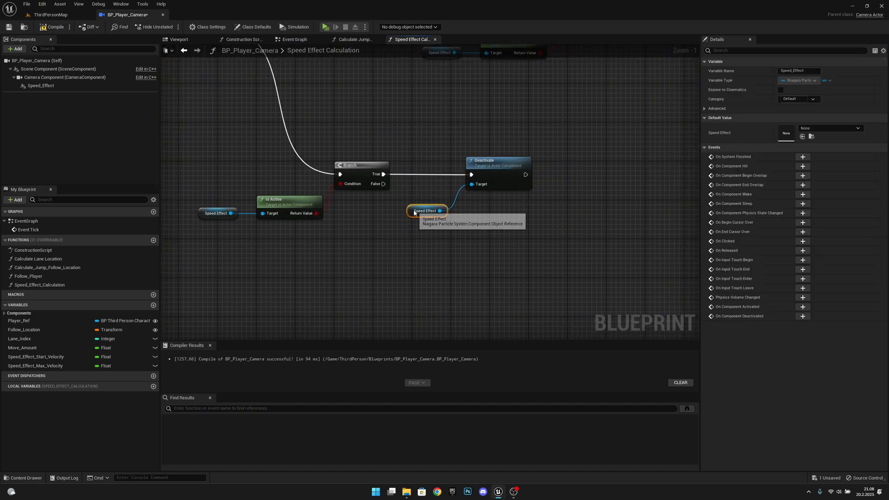
- Create a Set Float Parameter node from the Speed Effect reference and connect Deactivate's execution output to it
right_click_drag(569, 229, 435, 250)
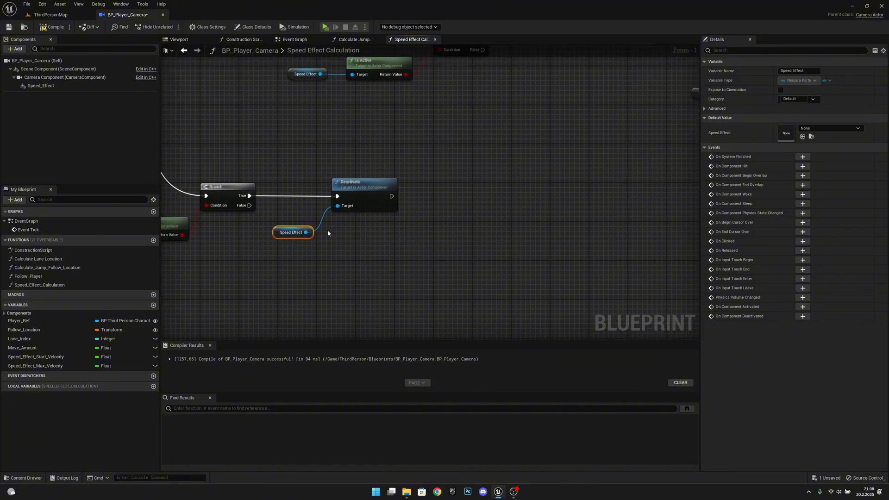
left_click_drag(305, 233, 427, 237)
type("set f")
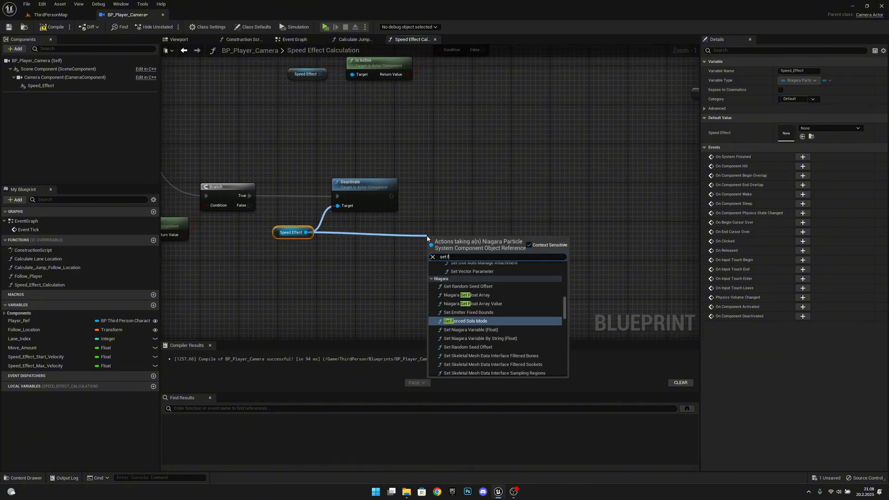
type("loat para")
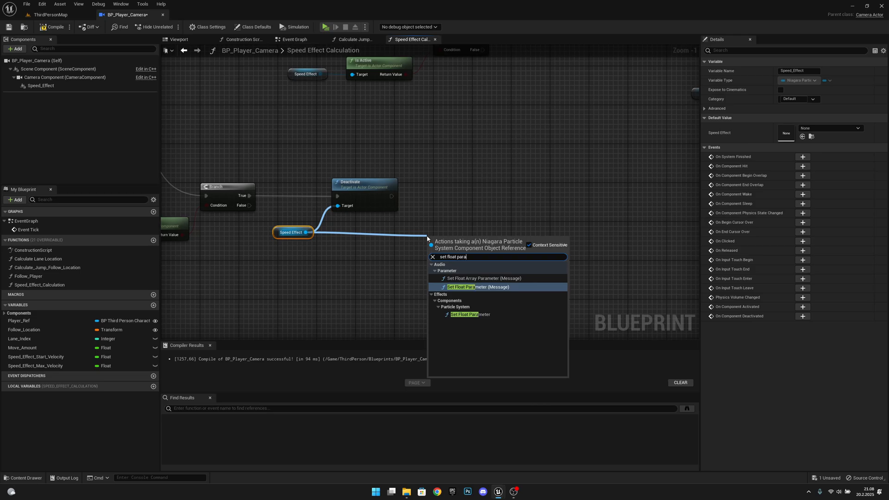
left_click(485, 315)
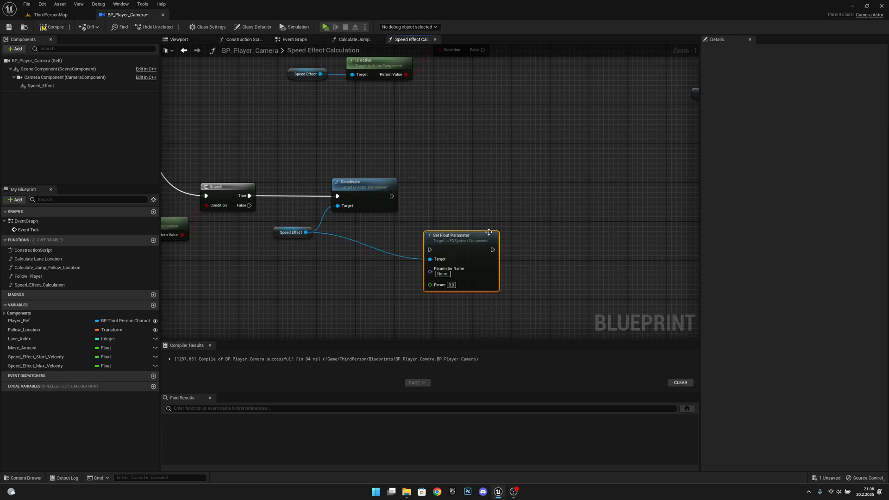
left_click_drag(488, 231, 493, 177)
left_click_drag(392, 195, 434, 196)
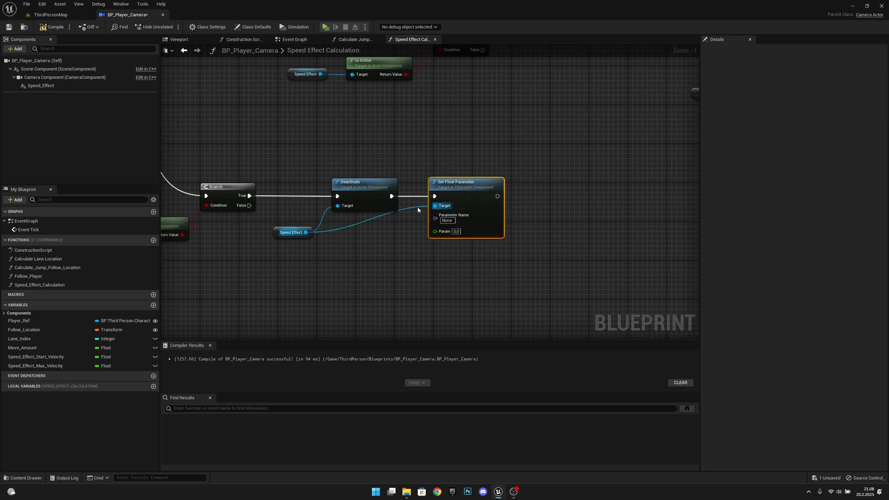
- Add a reroute node on the Set Float Parameter Target wire and align it with the Speed Effect reference
double_click(417, 206)
left_click_drag(399, 234, 398, 239)
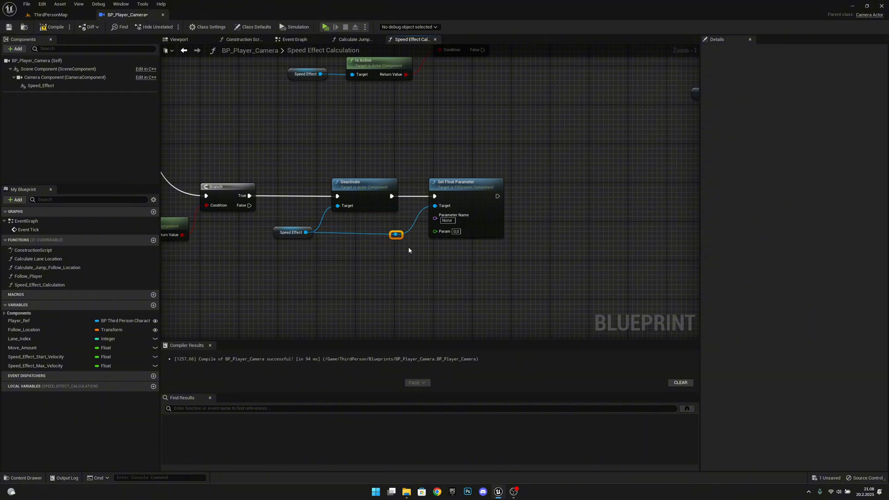
left_click(279, 229, "shift")
key("q")
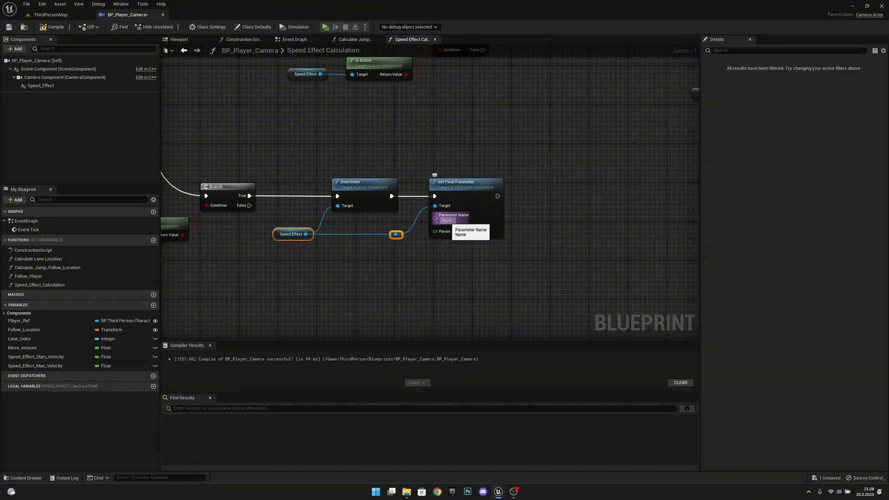
- Set the Parameter Name of the Set Float Parameter node after Deactivate to Visibility
left_click(447, 220)
type("Vi")
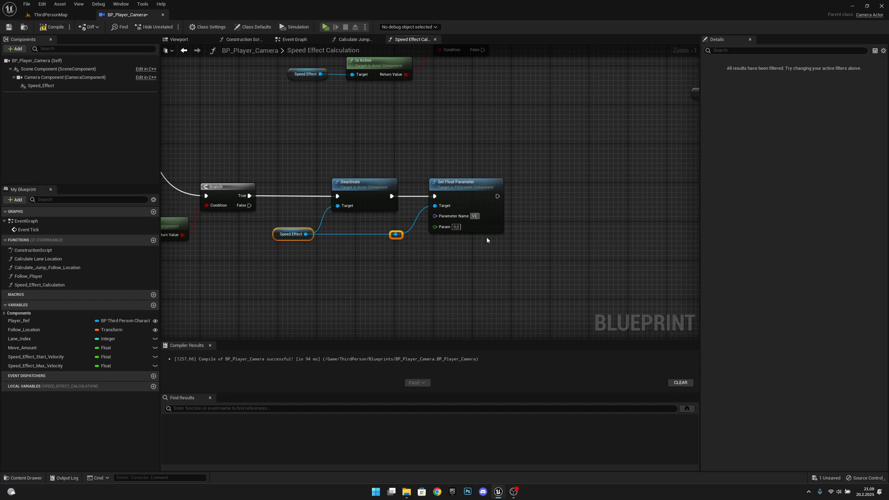
type("sibility")
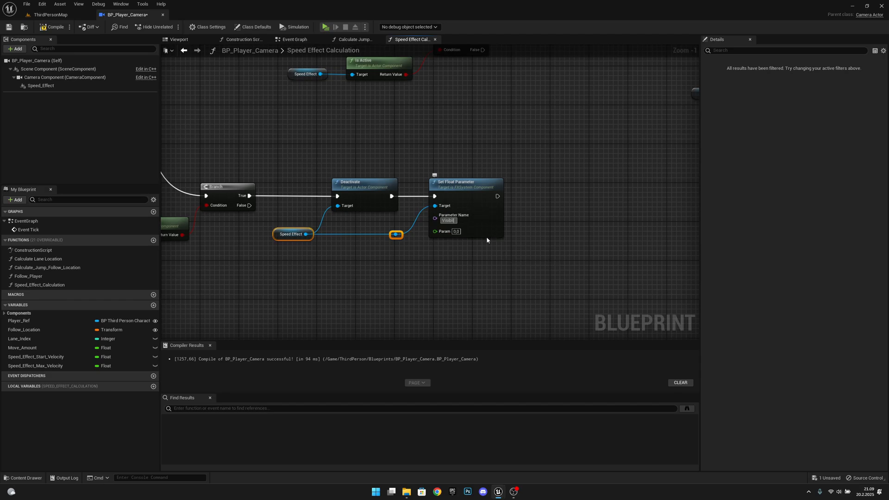
key("Return")
scroll(484, 235, "down", 3)
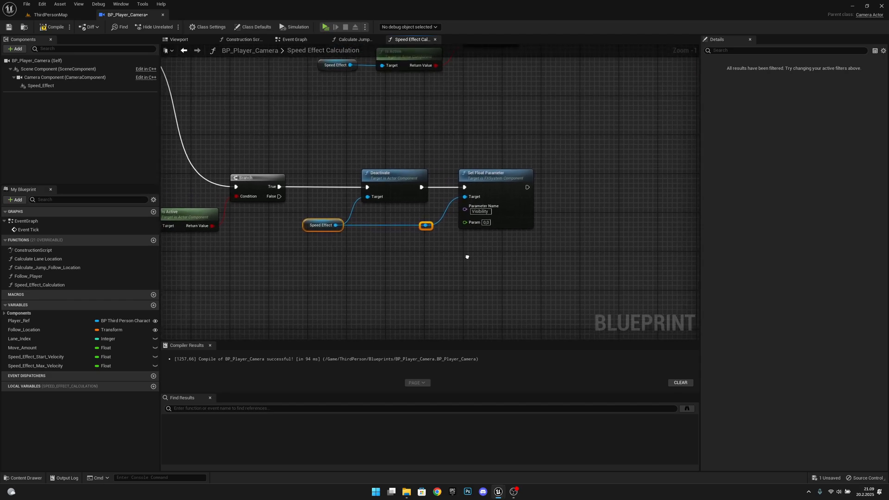
scroll(421, 228, "up", 2)
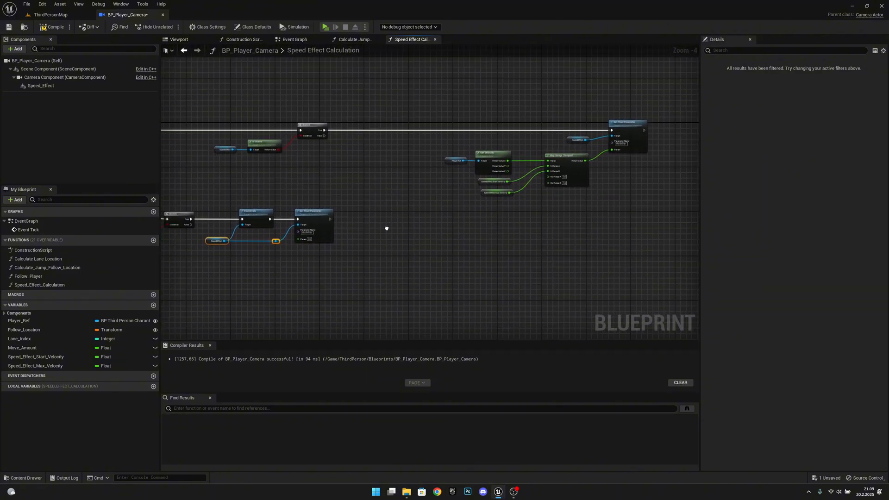
right_click_drag(311, 153, 358, 159)
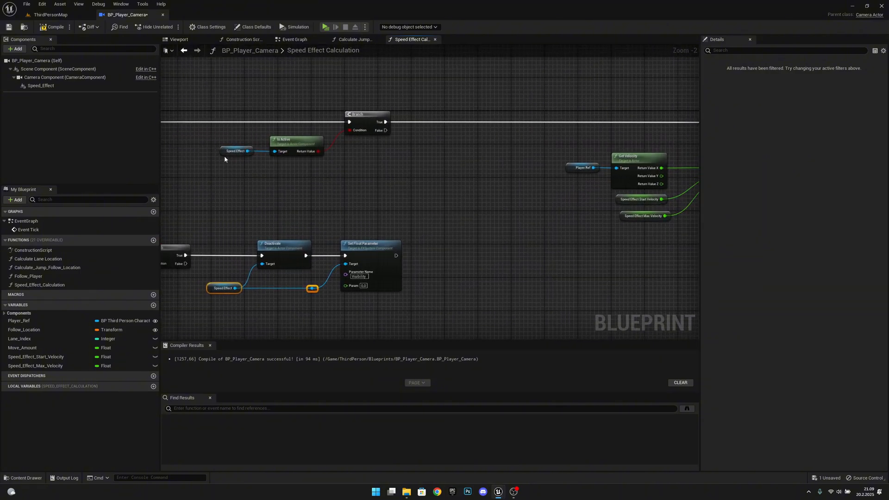
right_click_drag(229, 180, 332, 204)
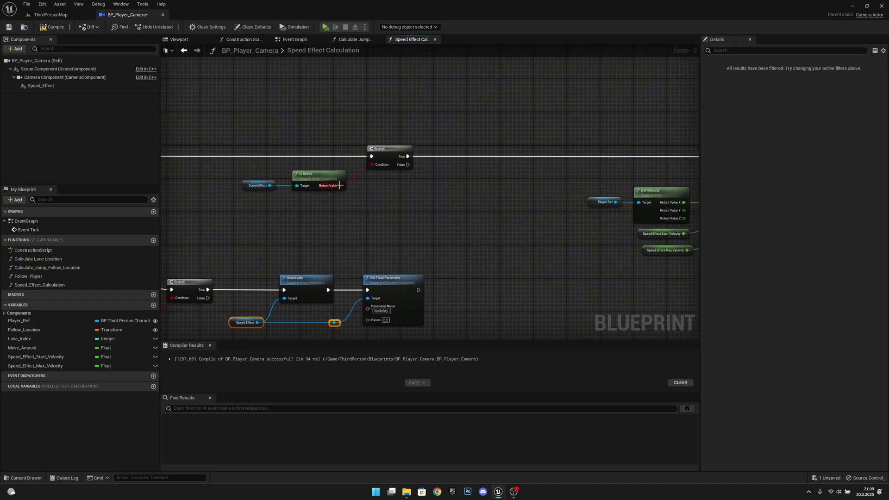
left_click_drag(407, 164, 513, 231)
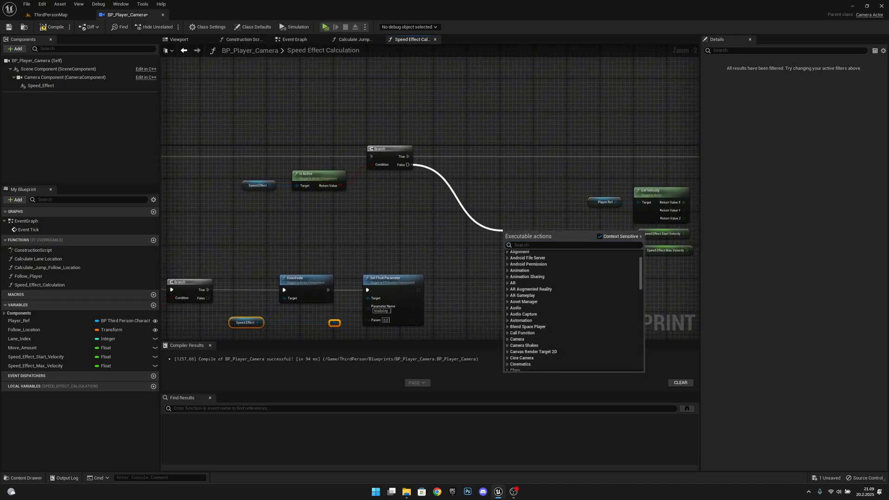
right_click_drag(473, 268, 385, 221)
right_click_drag(474, 244, 536, 238)
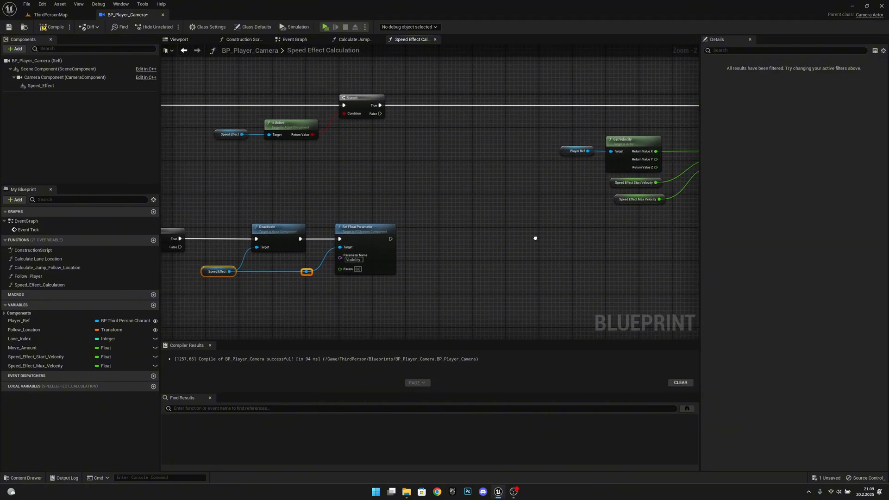
- Shift the upper Is Active check and its Branch slightly right, and connect the Branch's False output to a new Activate node for Speed_Effect
left_click_drag(393, 147, 241, 118)
left_click_drag(365, 101, 374, 102)
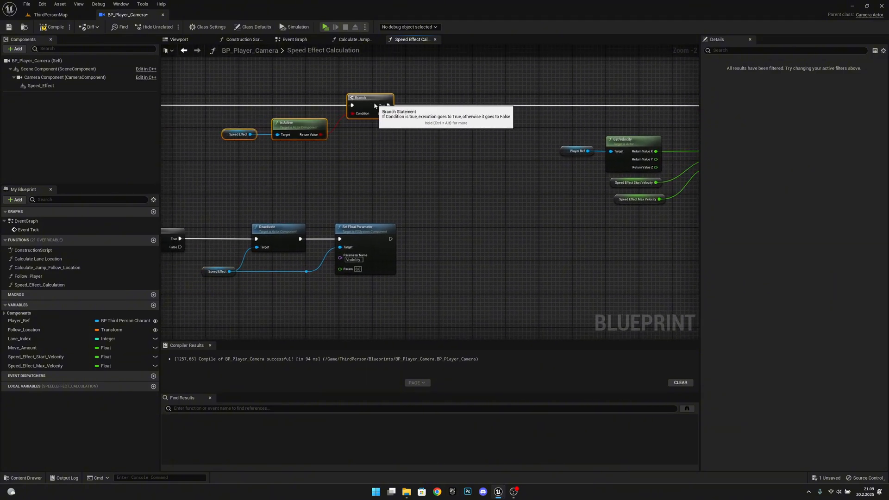
left_click_drag(41, 86, 550, 237)
type("activate")
key("Return")
left_click_drag(389, 114, 531, 239)
- Move the Get Velocity, Map Range Clamped and Visibility Set Float Parameter group with its references farther right to make room for Activate
right_click_drag(621, 254, 415, 257)
scroll(415, 257, "down", 2)
left_click_drag(607, 226, 386, 136)
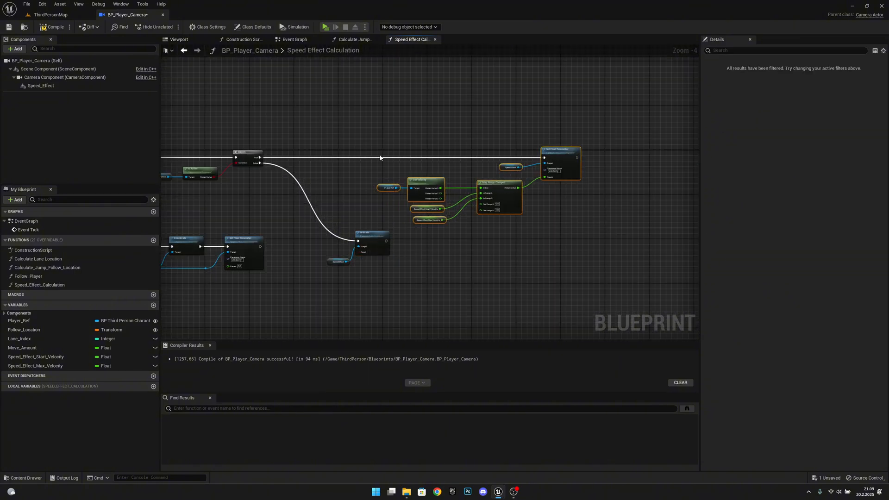
key("Right")
key("Right")
key("Right")
key("Right")
key("Right")
key("Right")
key("Right")
key("Right")
key("Right")
key("Right")
key("Right")
key("Right")
key("Right")
key("Right")
key("Right")
key("Right")
key("Right")
key("Right")
key("Right")
key("Right")
- Reposition the Activate node and its Speed Effect reference slightly right and down, level with the Deactivate row
left_click_drag(400, 288, 318, 230)
left_click_drag(369, 239, 379, 244)
key("Right")
key("Right")
key("Right")
key("Right")
key("Right")
key("Right")
key("Right")
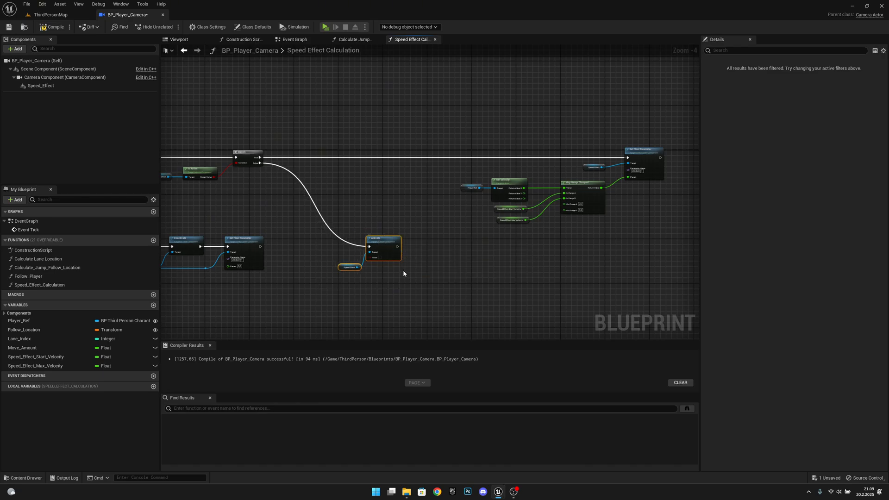
left_click(367, 293)
- Review the Speed Effect Calculation graph from the start velocity comparison through the Deactivate and Activate branches to the Visibility mapping
right_click_drag(311, 293, 574, 267)
right_click_drag(507, 259, 667, 280)
scroll(349, 196, "up", 1)
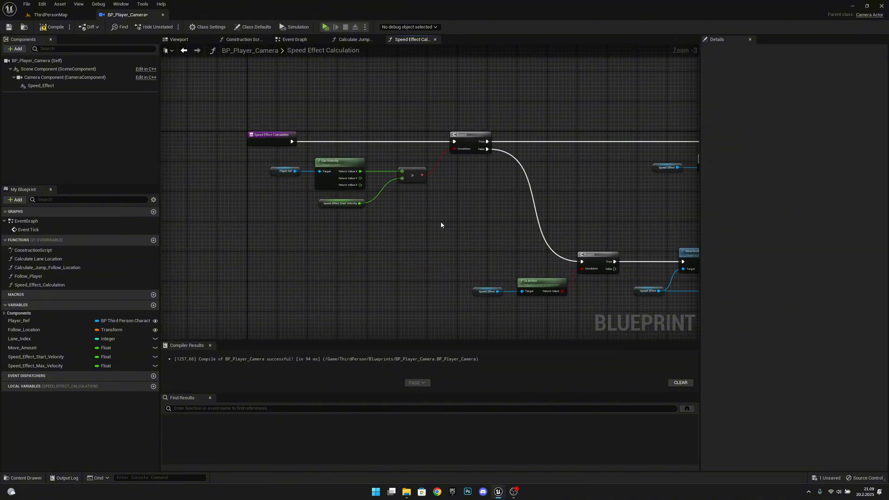
right_click_drag(581, 228, 566, 268)
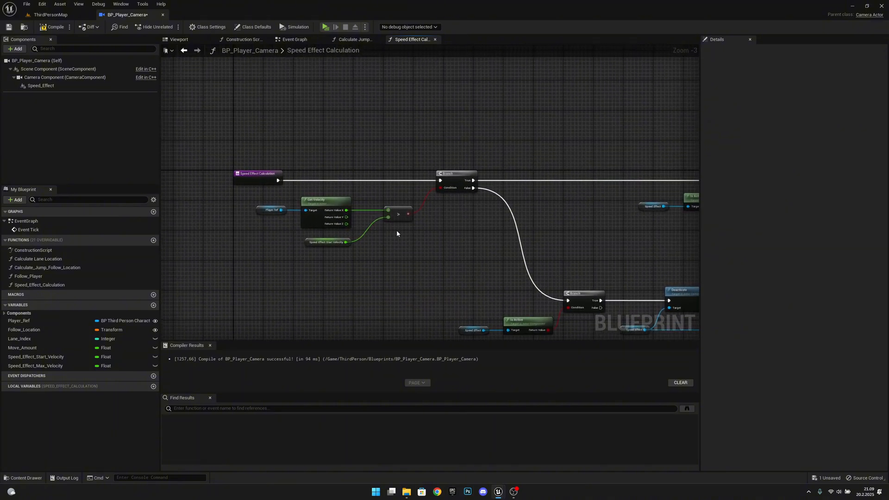
scroll(358, 246, "up", 2)
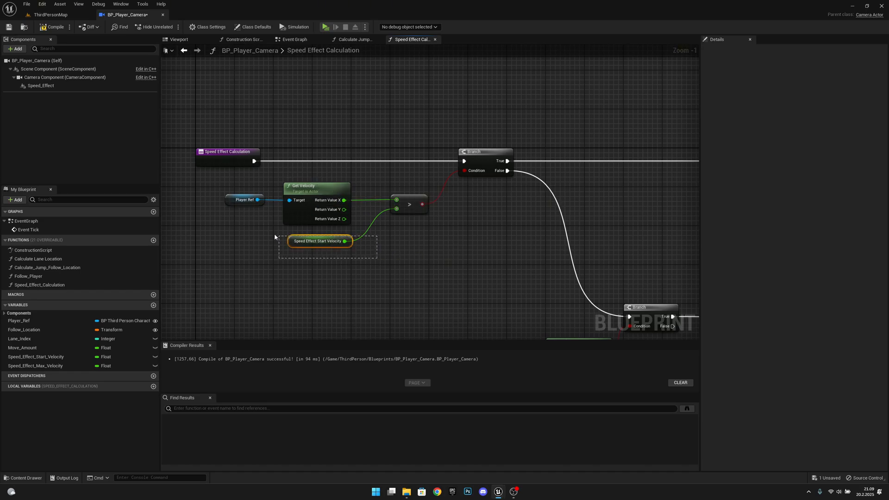
left_click_drag(275, 236, 275, 238)
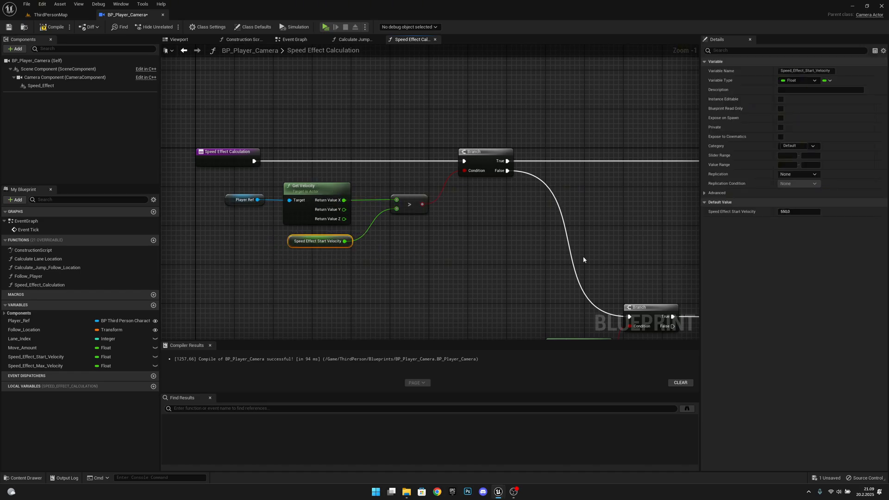
right_click_drag(659, 279, 465, 169)
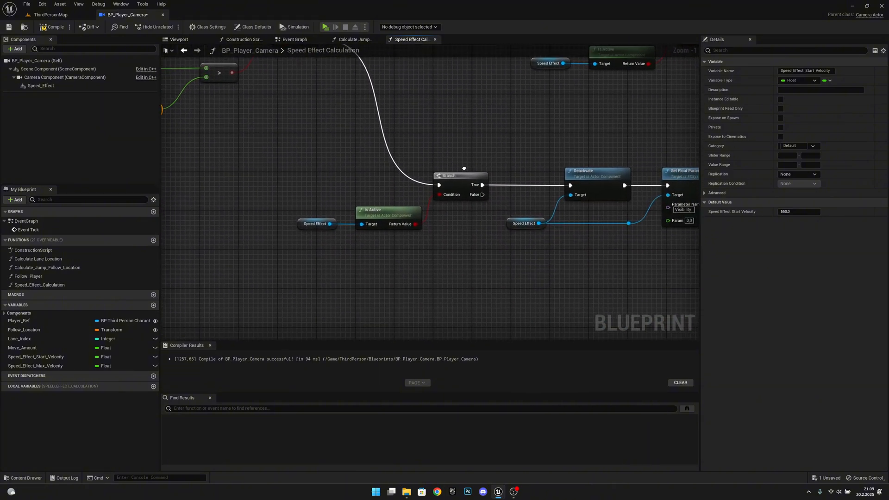
right_click_drag(628, 221, 557, 221)
scroll(557, 220, "down", 3)
left_click_drag(632, 248, 368, 181)
right_click_drag(515, 145, 501, 177)
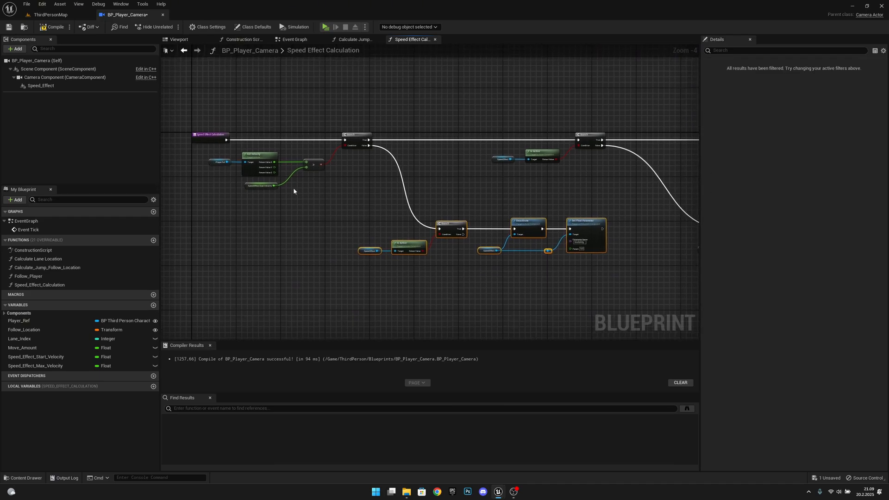
scroll(293, 188, "up", 2)
right_click_drag(664, 181, 310, 208)
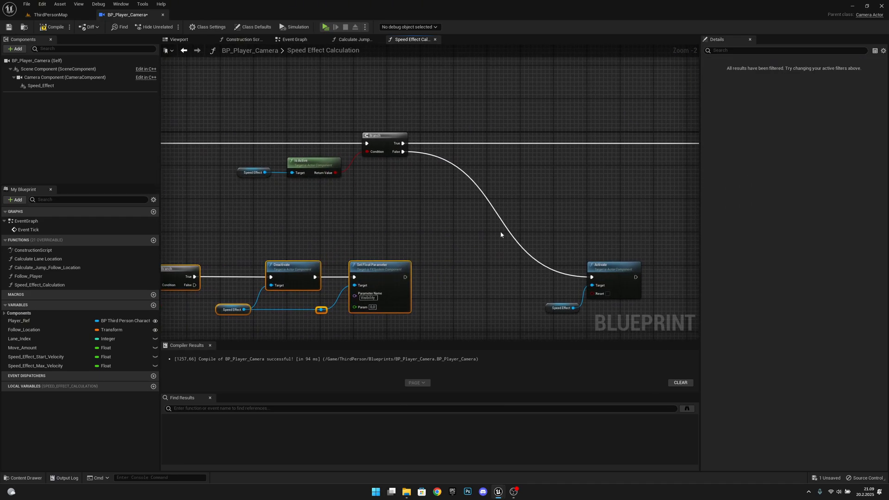
right_click_drag(500, 232, 429, 193)
left_click_drag(494, 272, 423, 230)
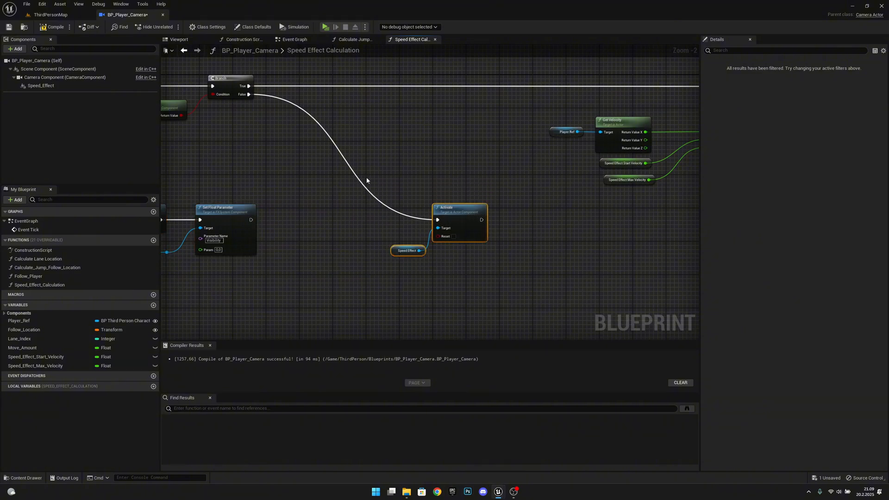
right_click_drag(366, 177, 547, 241)
right_click_drag(569, 191, 352, 203)
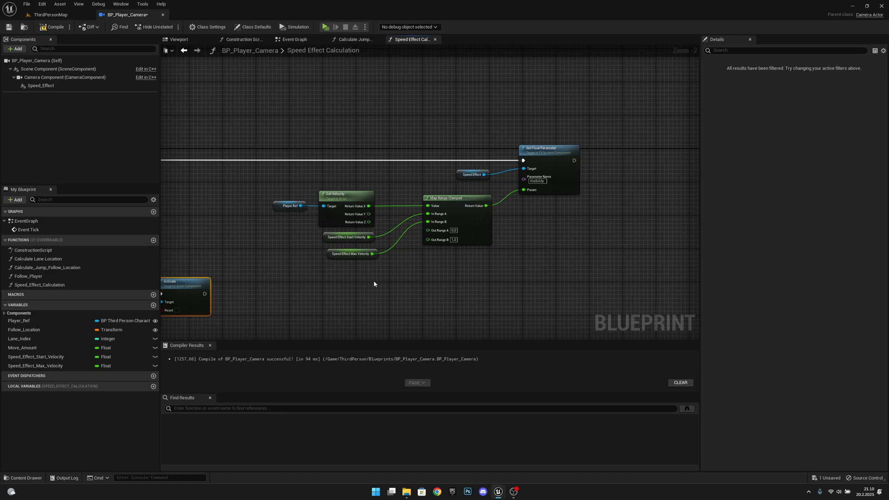
- Align the Speed Effect Max Velocity reference directly beneath the Speed Effect Start Velocity reference feeding Map Range Clamped
scroll(378, 250, "up", 2)
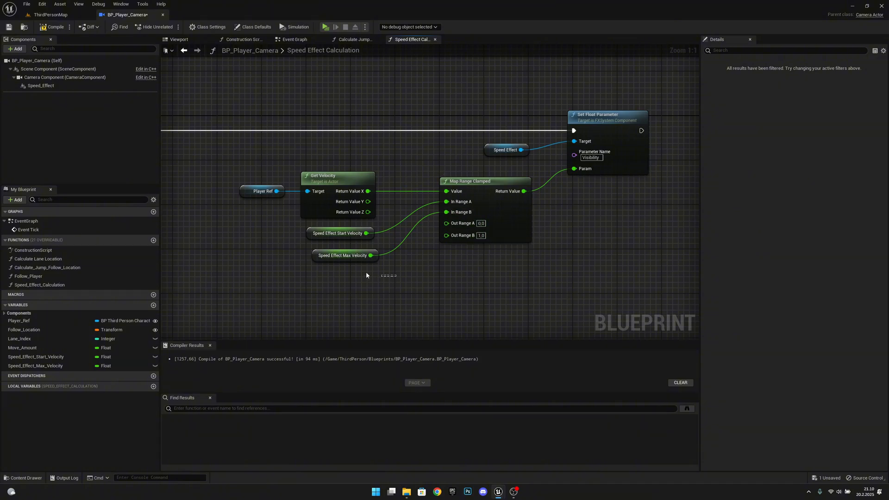
left_click_drag(365, 275, 280, 230)
left_click_drag(317, 260, 309, 258)
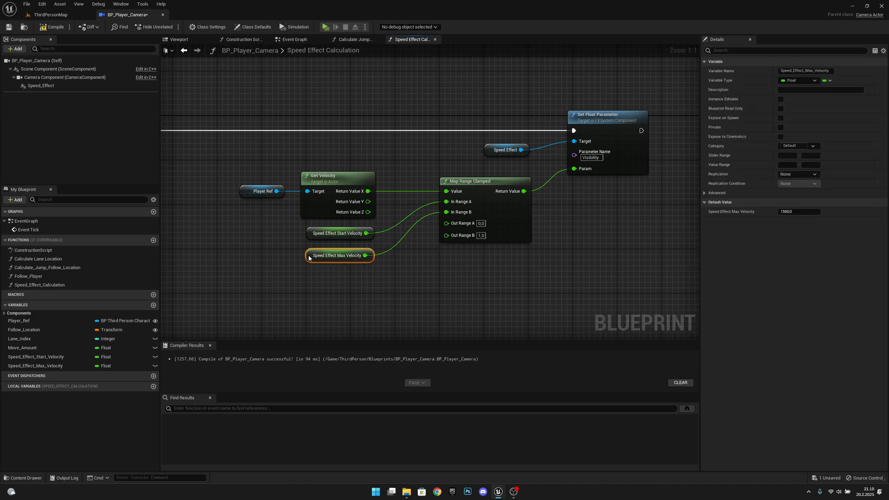
left_click(309, 234)
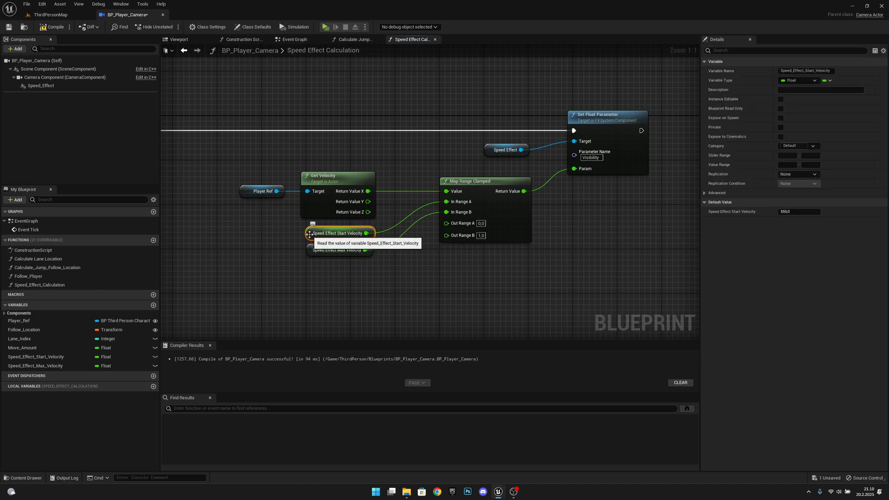
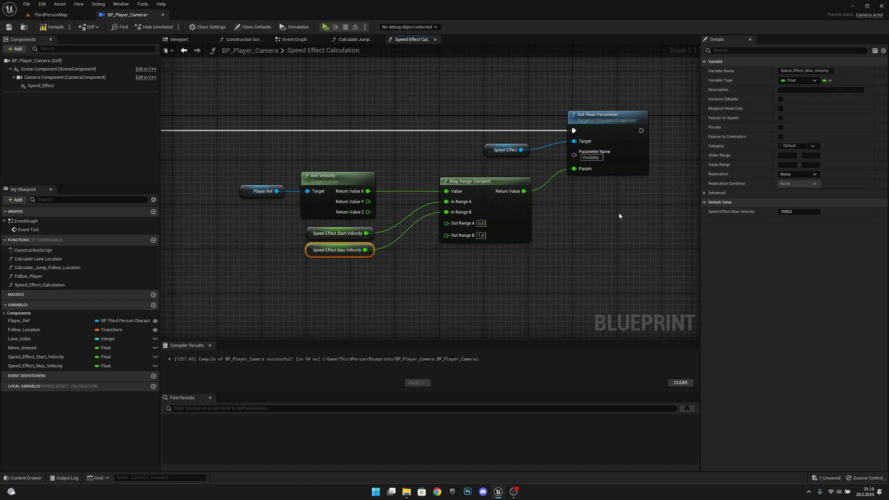
- Compile and save BP_Player_Camera, and return to the ThirdPersonMap level
left_click(54, 27)
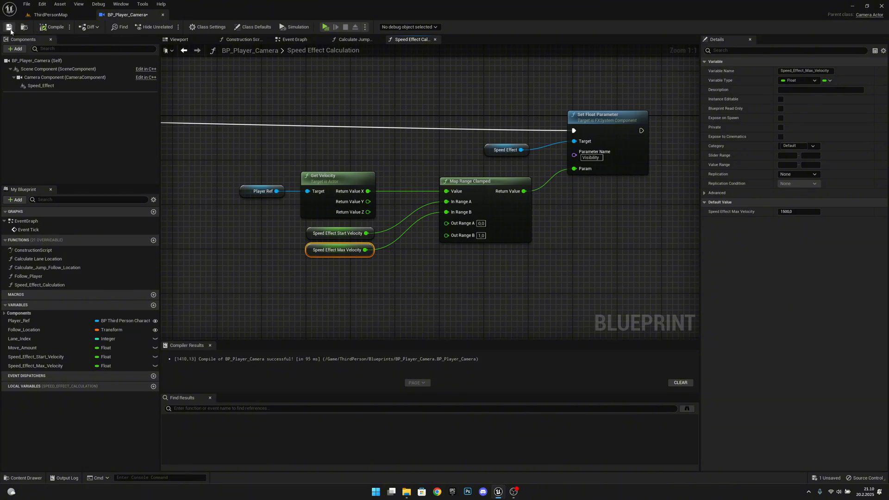
left_click(8, 26)
left_click(50, 14)
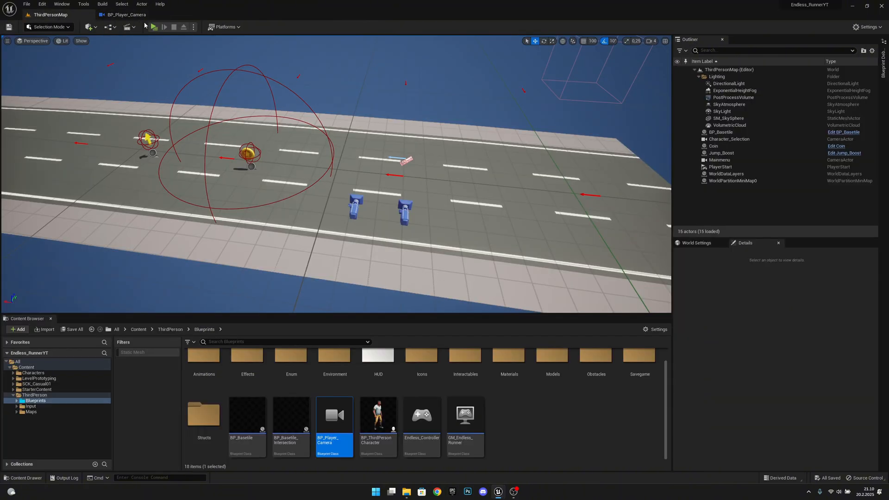
- Play-test a run in the preview, switching lanes and jumping over barriers to check the speed effect, and end the session
left_click(153, 27)
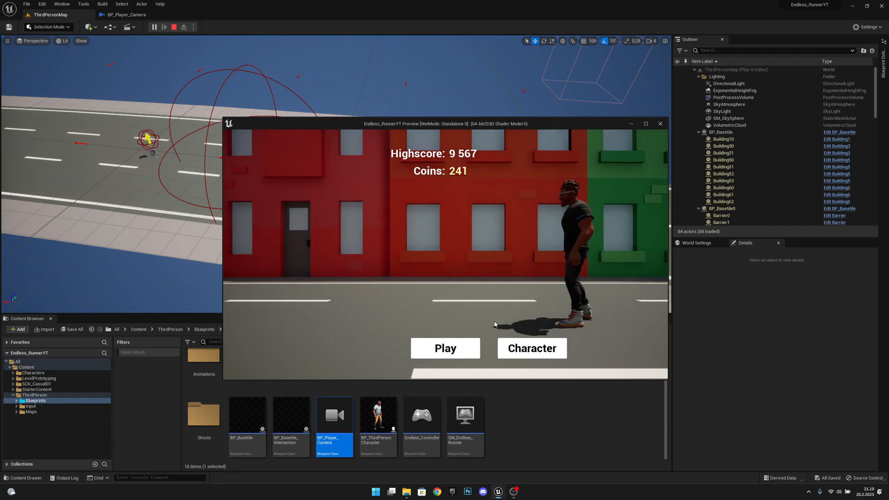
left_click(464, 351)
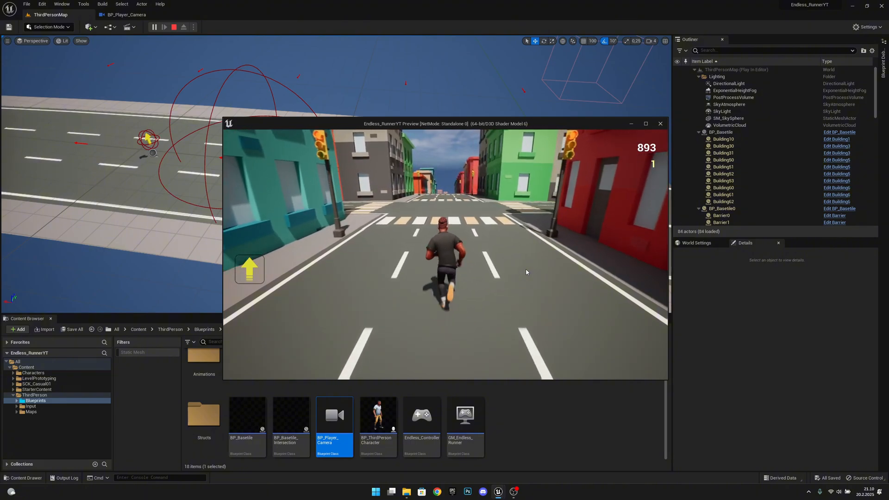
key("d")
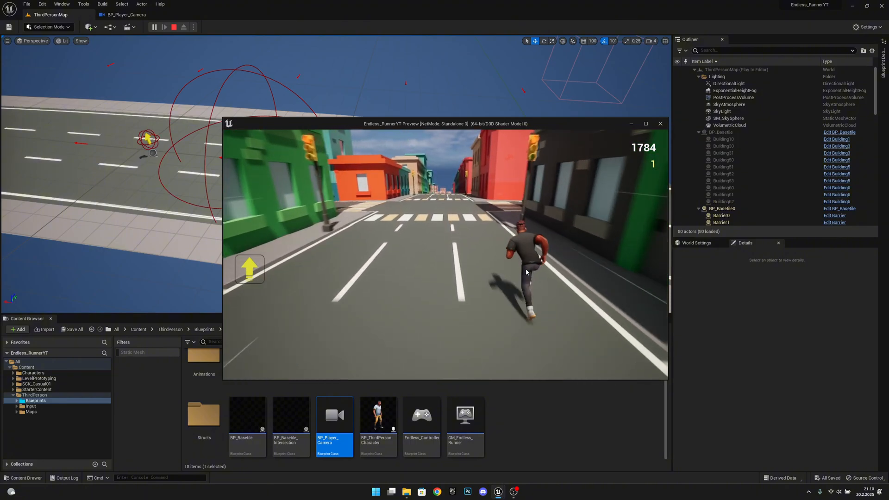
key("a")
key("a")
key("d")
key("d")
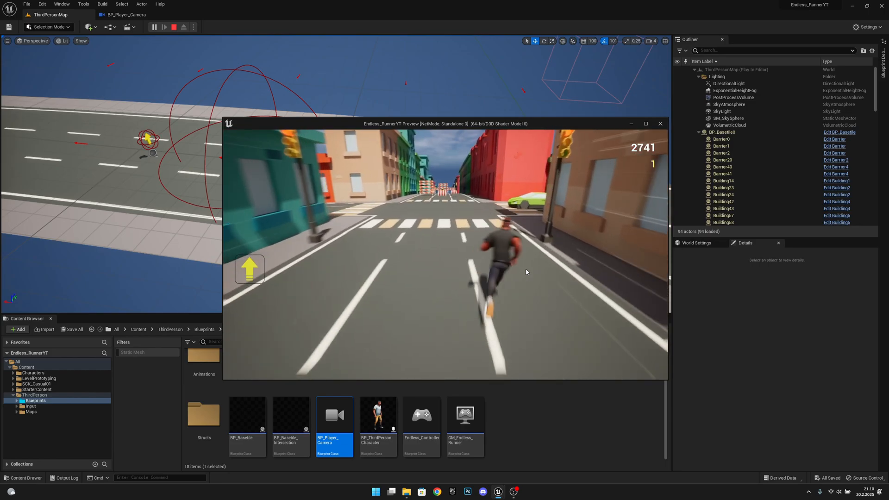
key("a")
key("d")
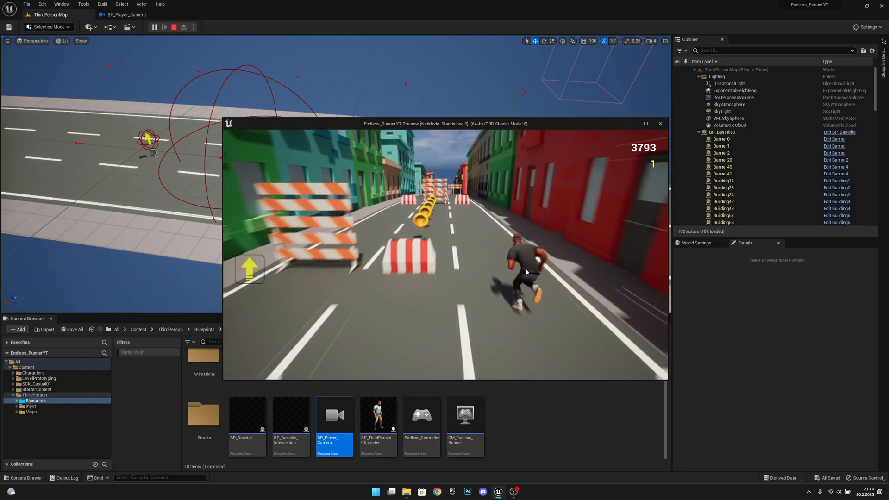
key("space")
key("a")
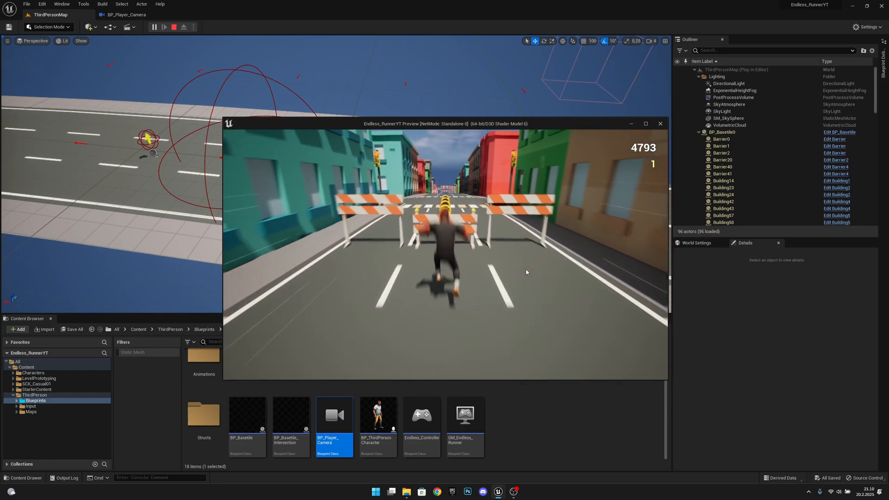
key("space")
key("d")
key("space")
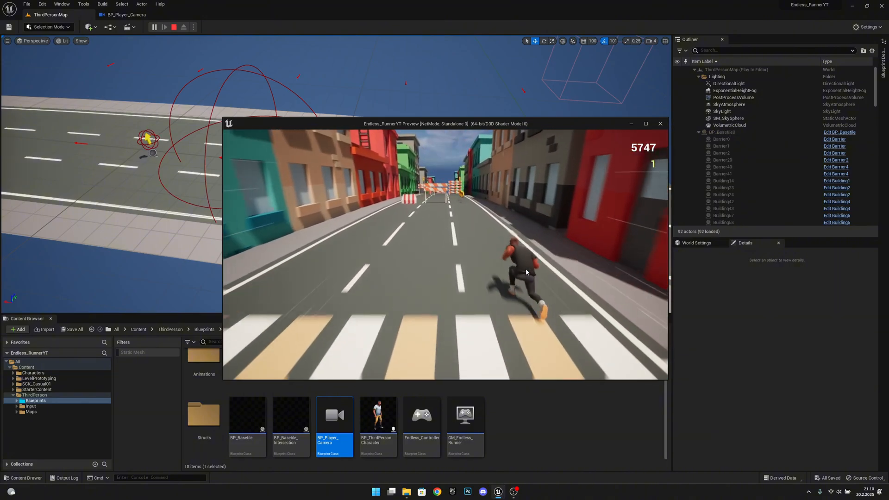
key("a")
key("a")
key("space")
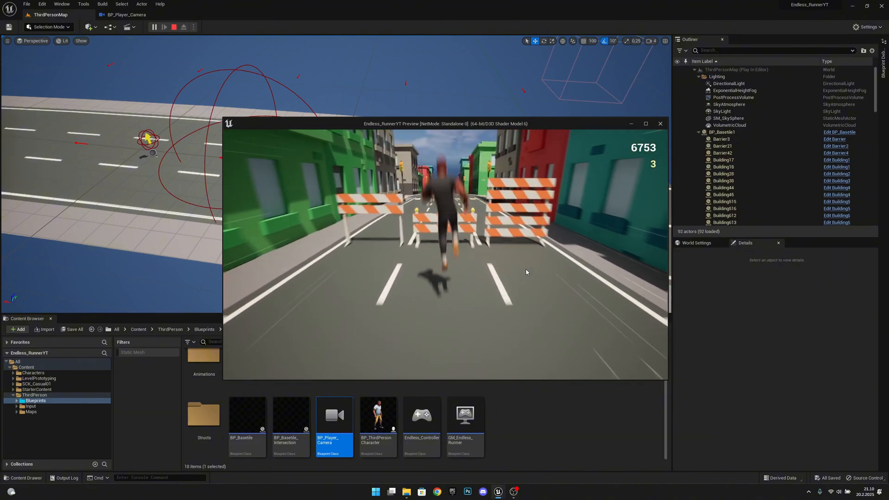
key("d")
key("a")
key("Escape")
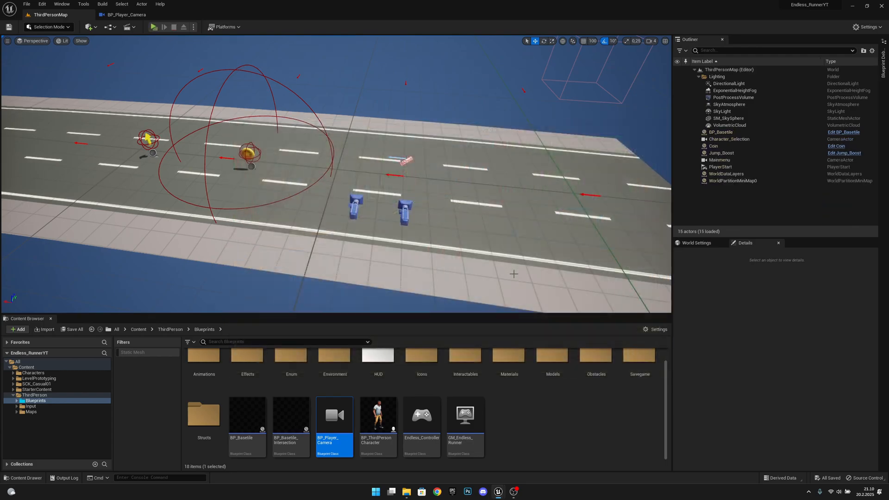
- Set Out Range B of the Map Range Clamped node in BP_Player_Camera's Speed Effect Calculation to 2.0
left_click(127, 18)
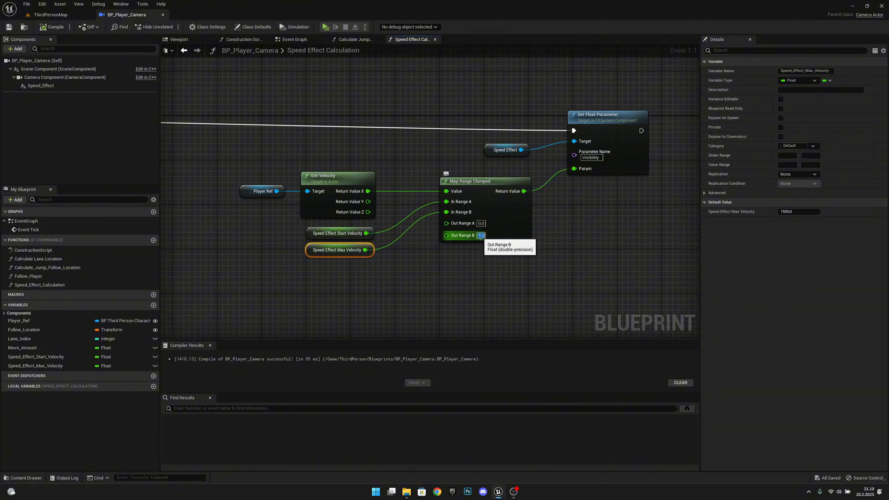
type("2")
left_click(581, 247)
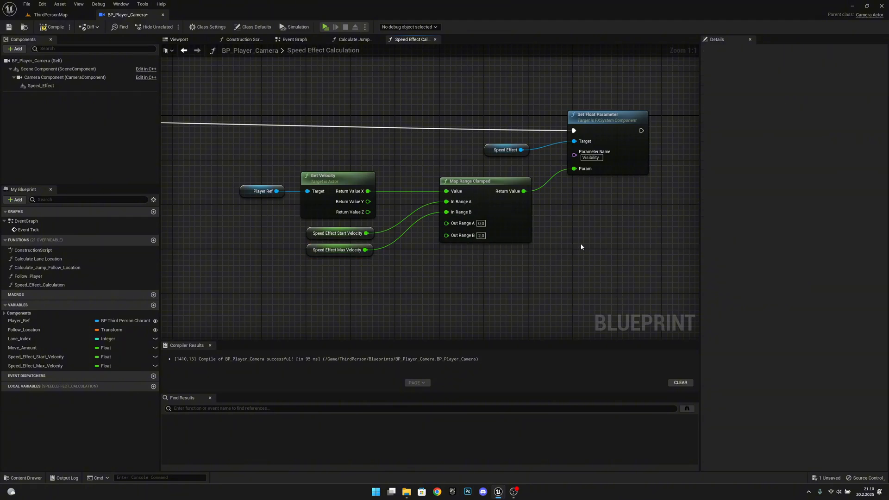
- Play-test a run with the new Out Range B value, switching lanes and jumping to judge the speed effect, and end the session
left_click(327, 27)
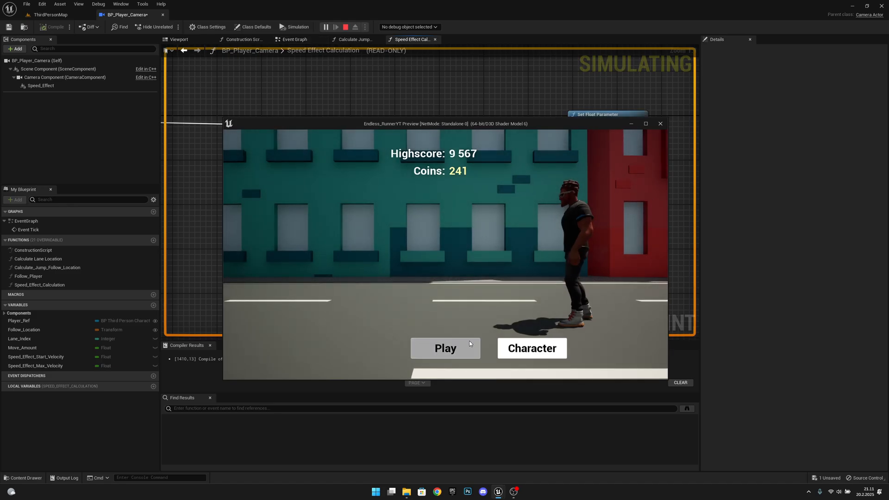
left_click(433, 347)
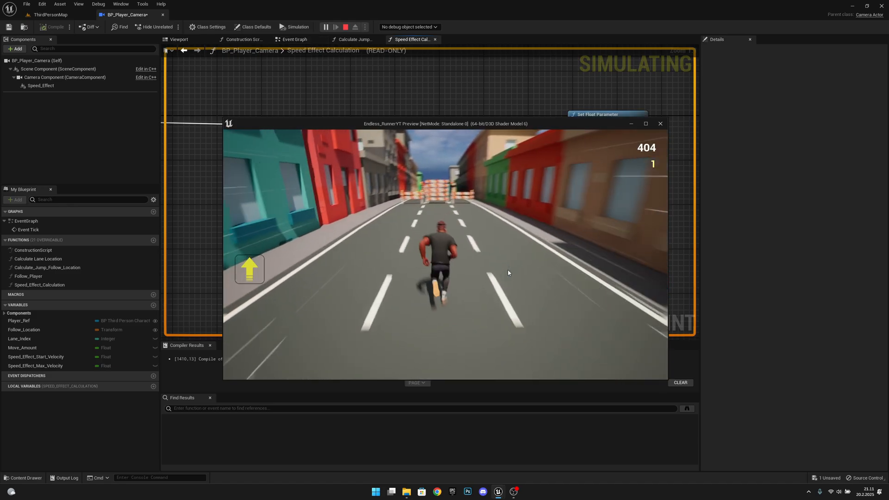
key("d")
key("space")
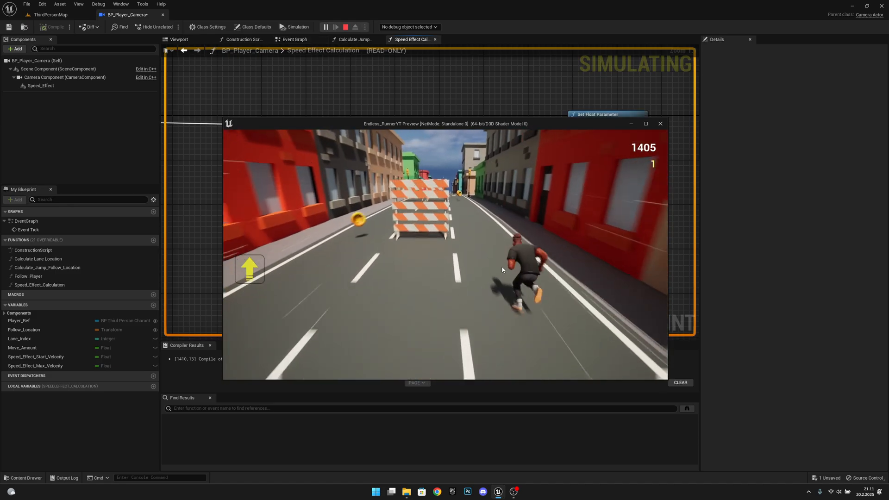
key("a")
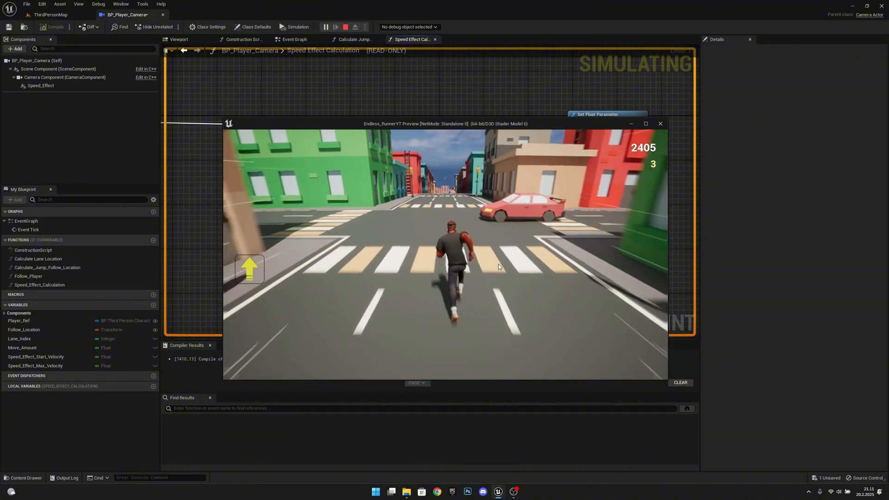
key("space")
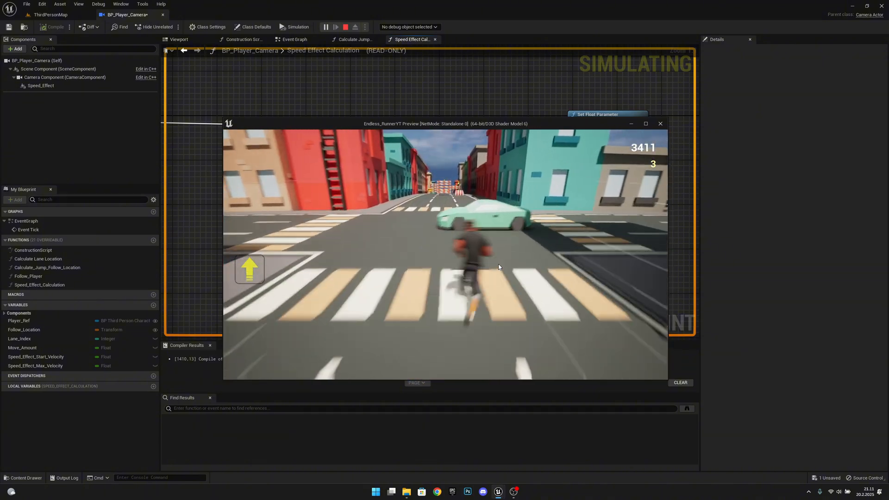
key("space")
key("a")
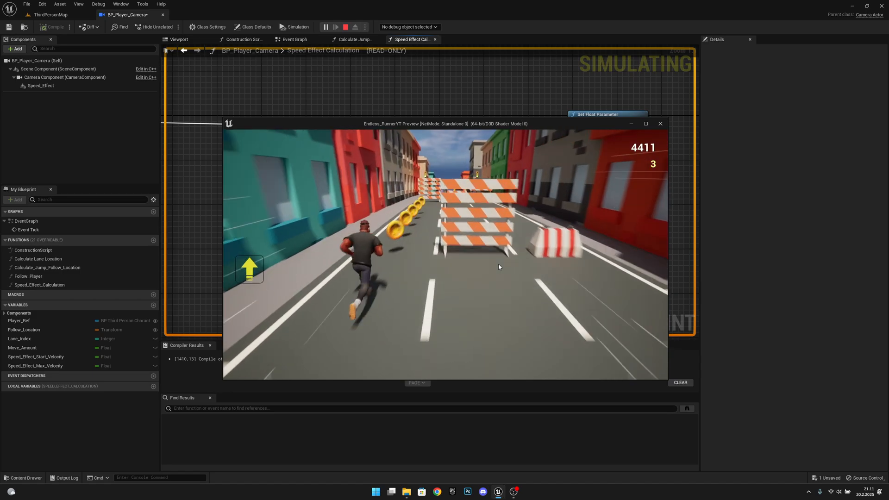
key("d")
key("space")
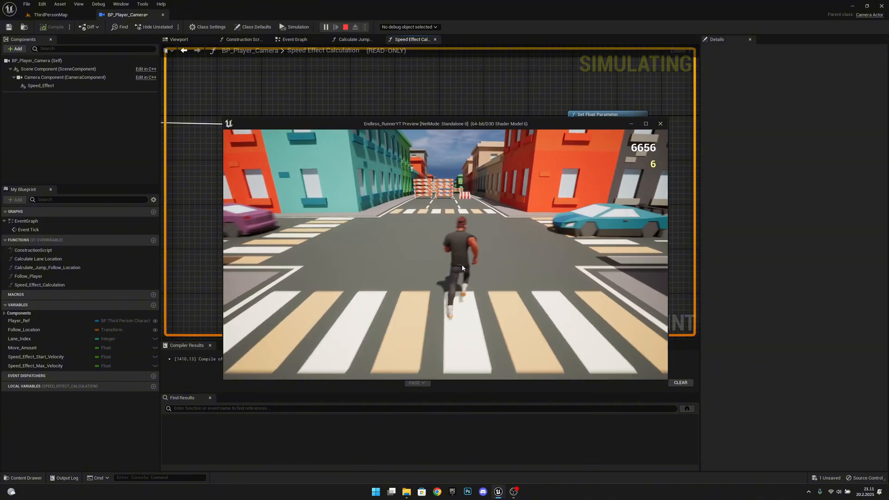
key("d")
key("Escape")
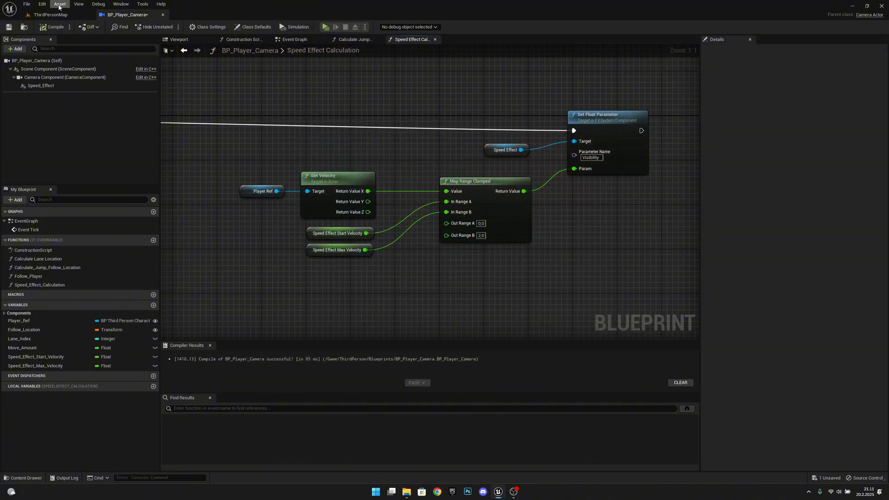
- Open BP_ThirdPersonCharacter from the Blueprints folder and inspect its Character Movement component's walking speed settings
left_click(54, 14)
left_click(376, 409)
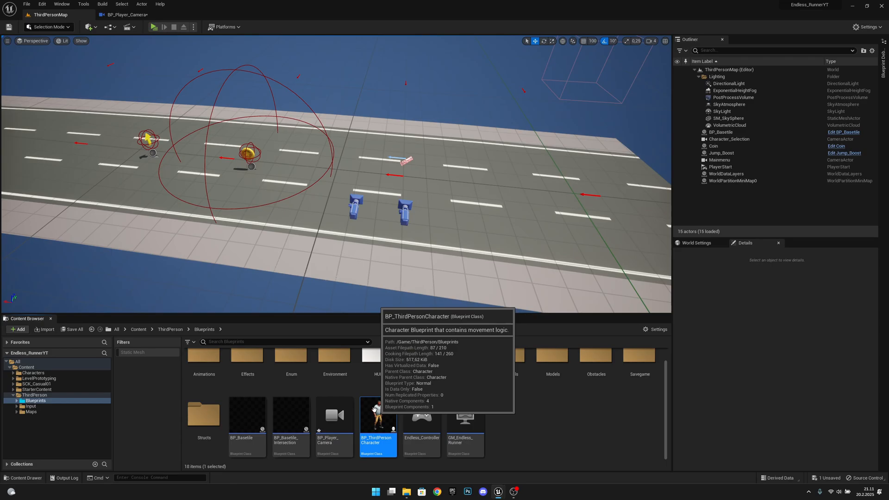
double_click(374, 409)
left_click(59, 106)
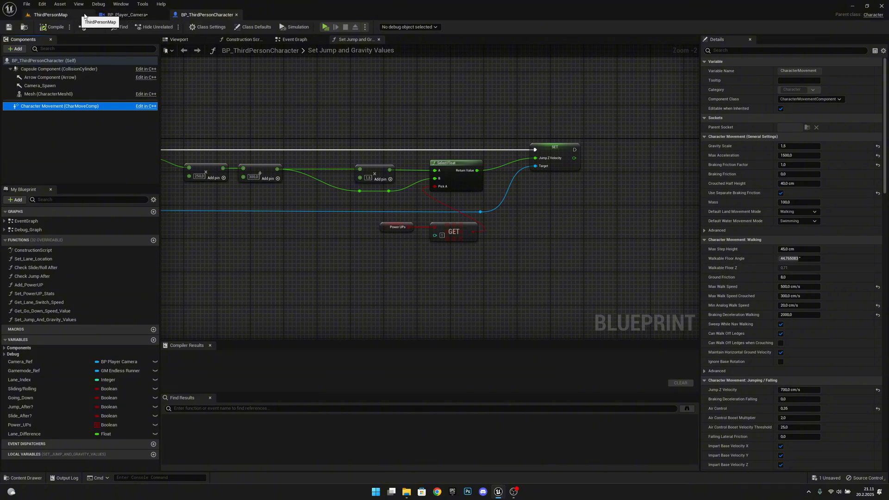
- Check Speed Effect Start Velocity's default value in BP_Player_Camera, compile and save the blueprint, and return to ThirdPersonMap
left_click(106, 16)
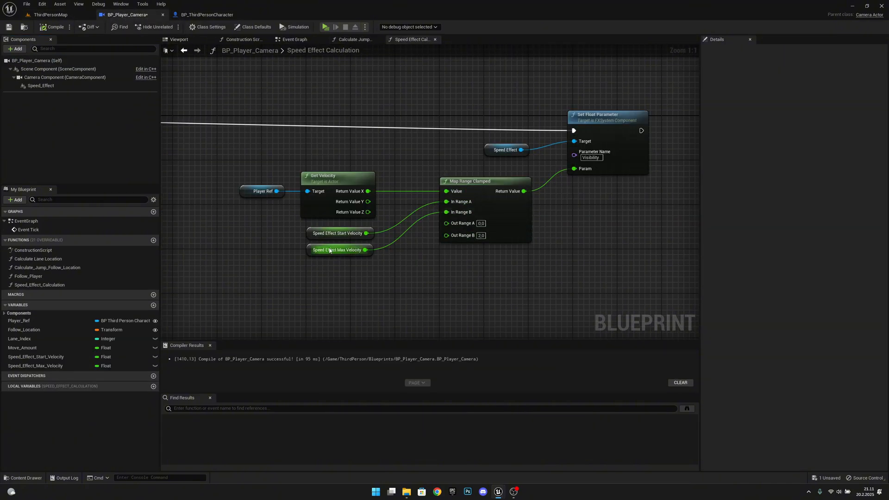
left_click(310, 232)
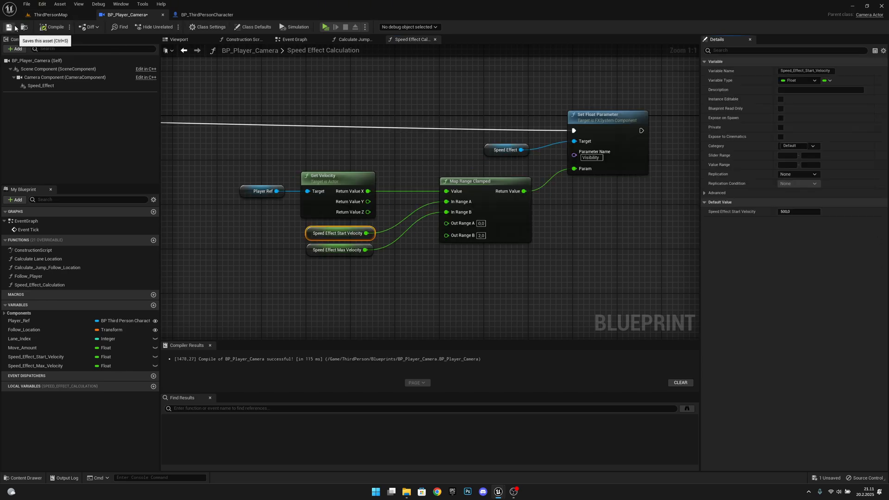
left_click(51, 15)
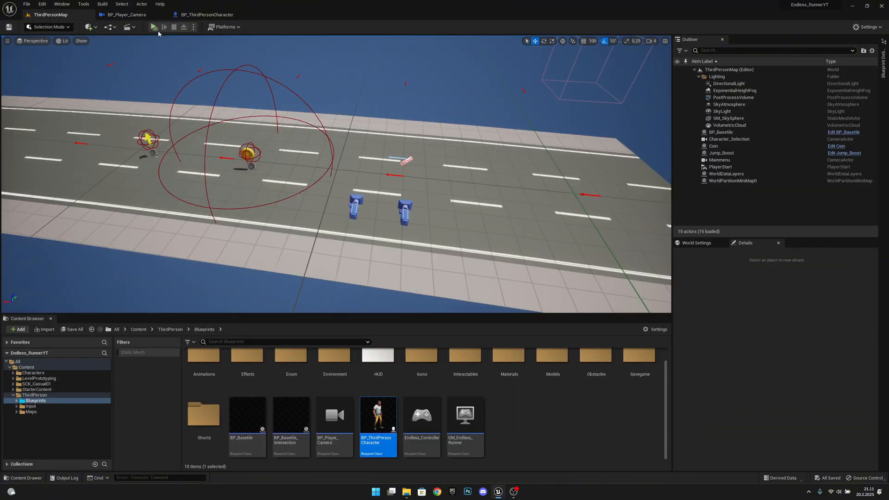
- Play-test a run from ThirdPersonMap, changing lanes, jumping and sliding to observe when the speed lines start, and end the session
left_click(154, 27)
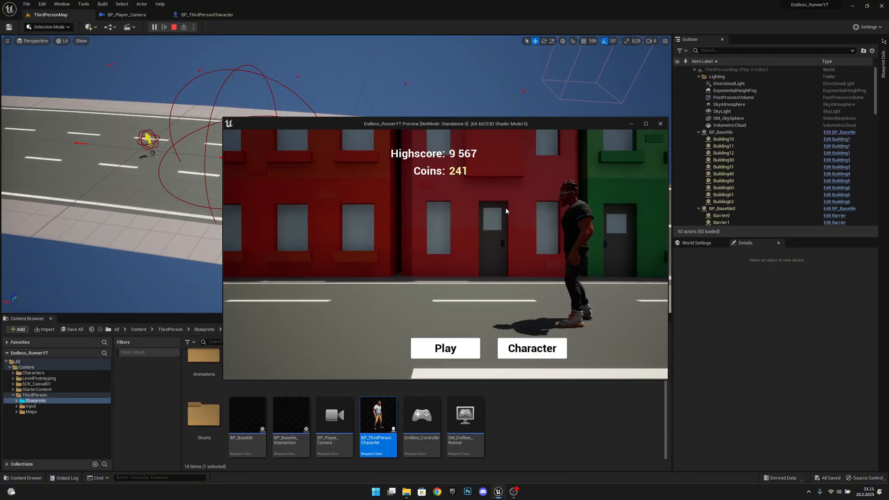
left_click(464, 349)
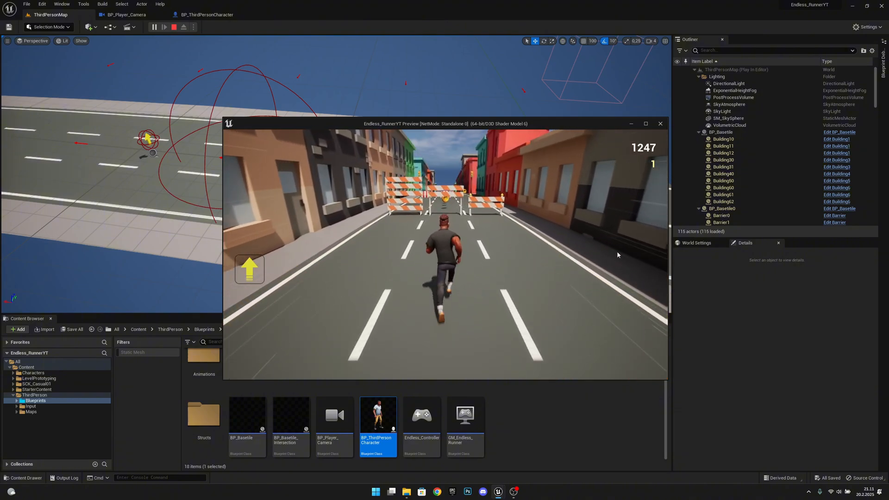
key("d")
key("space")
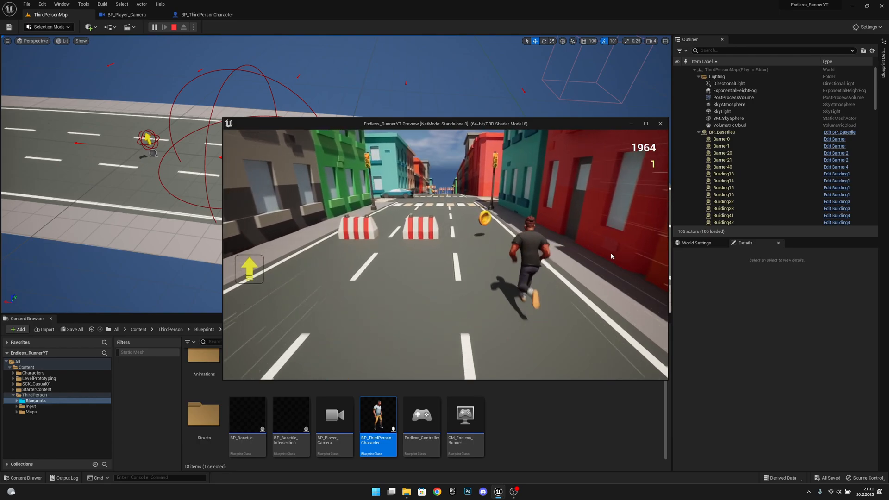
key("a")
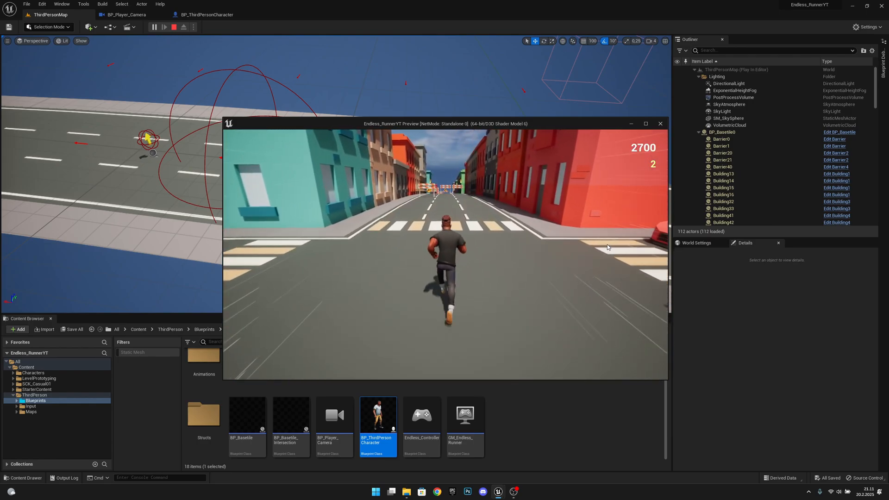
key("s")
key("d")
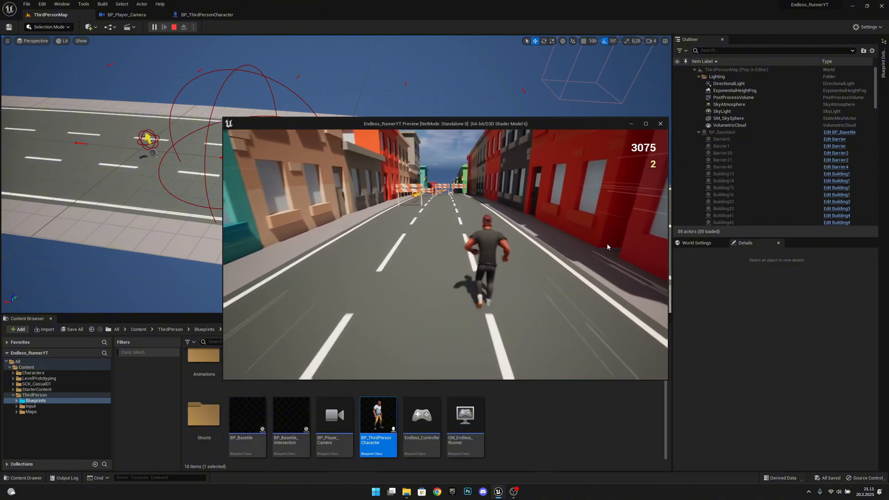
key("a")
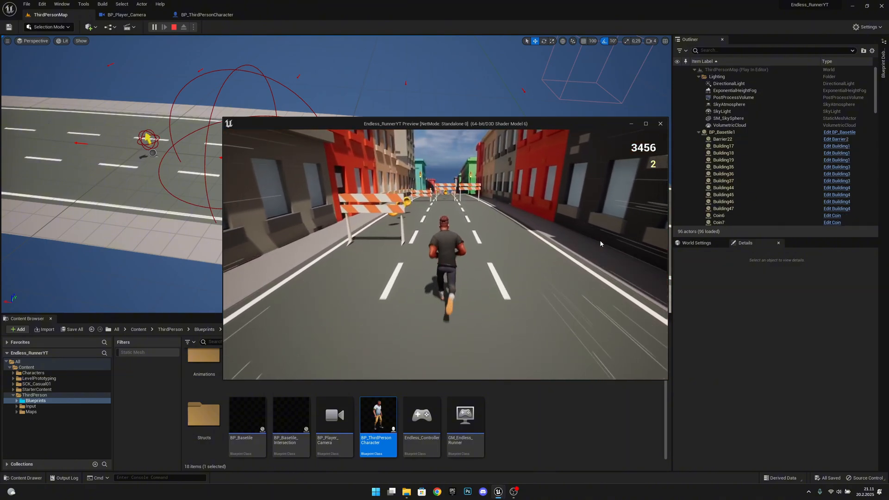
key("a")
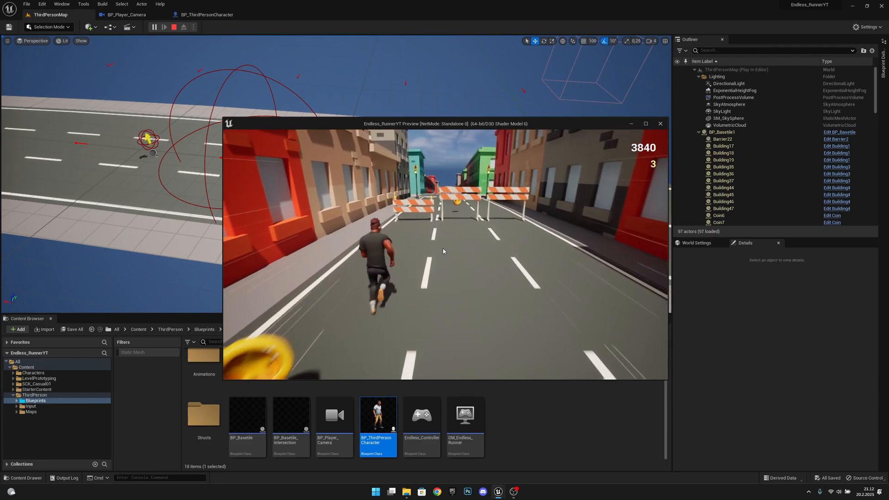
key("space")
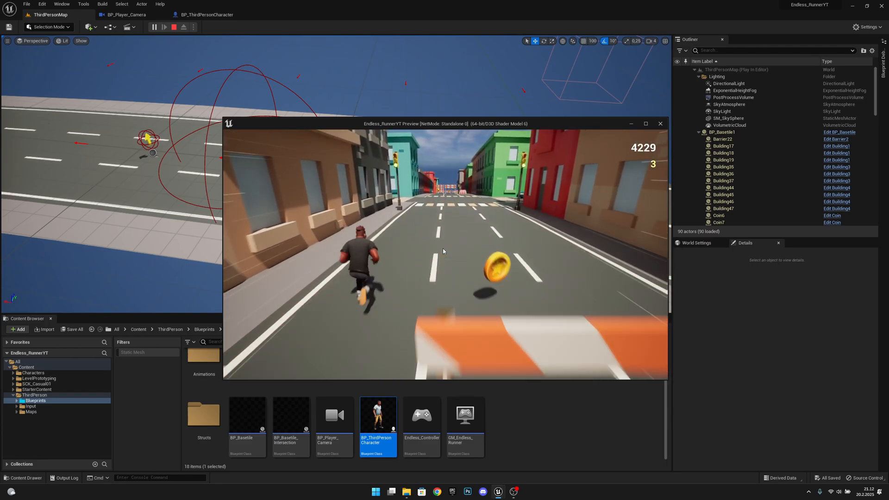
key("d")
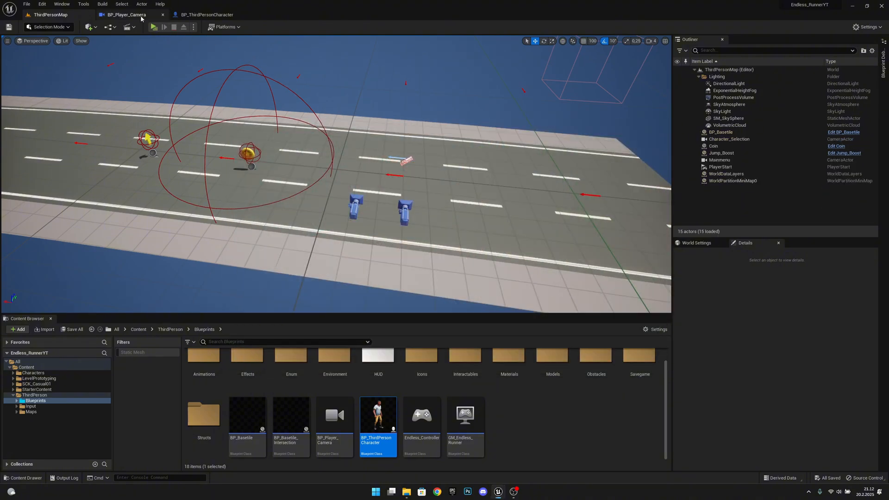
- Set the default value of Speed_Effect_Start_Velocity in BP_Player_Camera to 750, and compile and save the blueprint
left_click(141, 19)
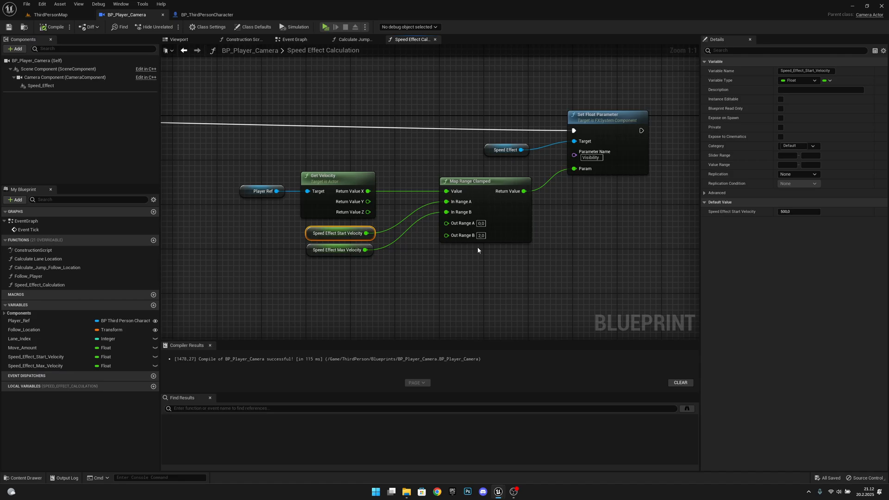
right_click_drag(379, 274, 597, 264)
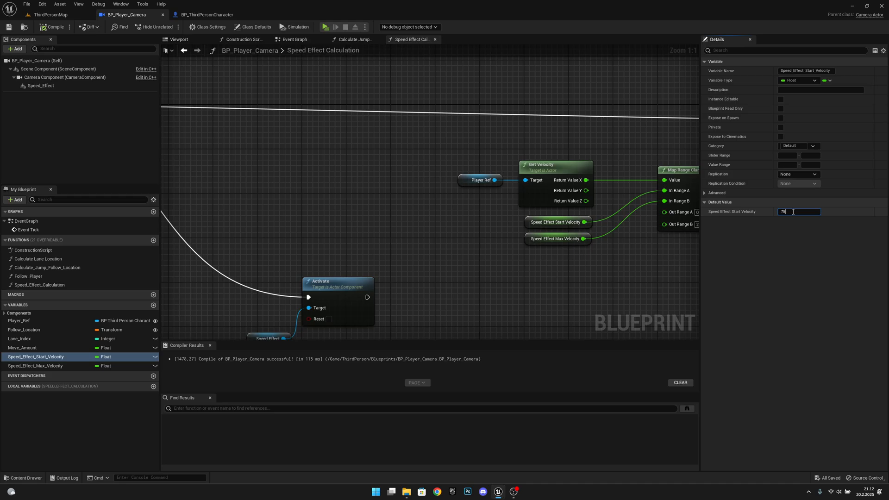
right_click_drag(576, 294, 515, 280)
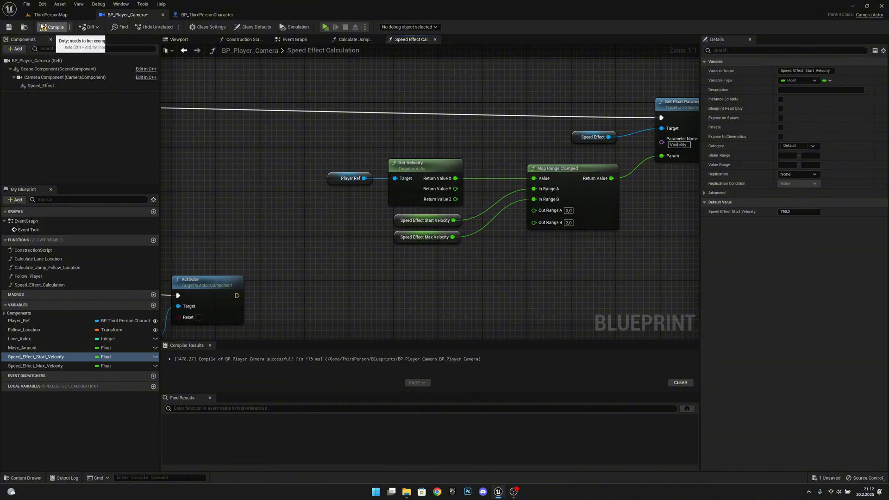
left_click(27, 4)
left_click(43, 39)
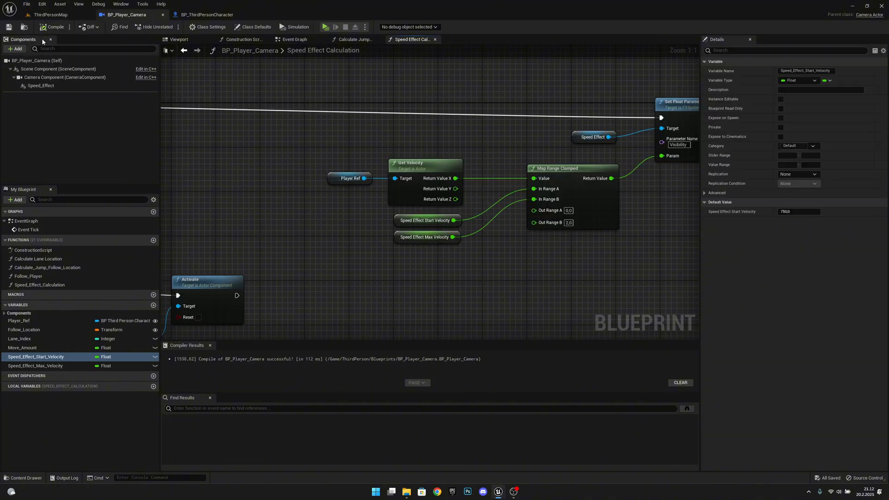
- Play-test a longer run on ThirdPersonMap with the 750 start velocity, dodging, jumping and sliding past barriers to check the speed effect
left_click(48, 15)
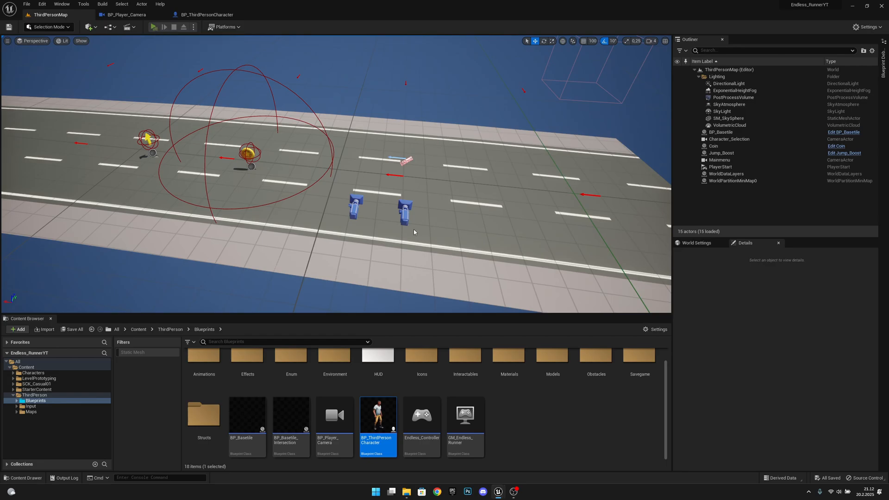
key("alt+p")
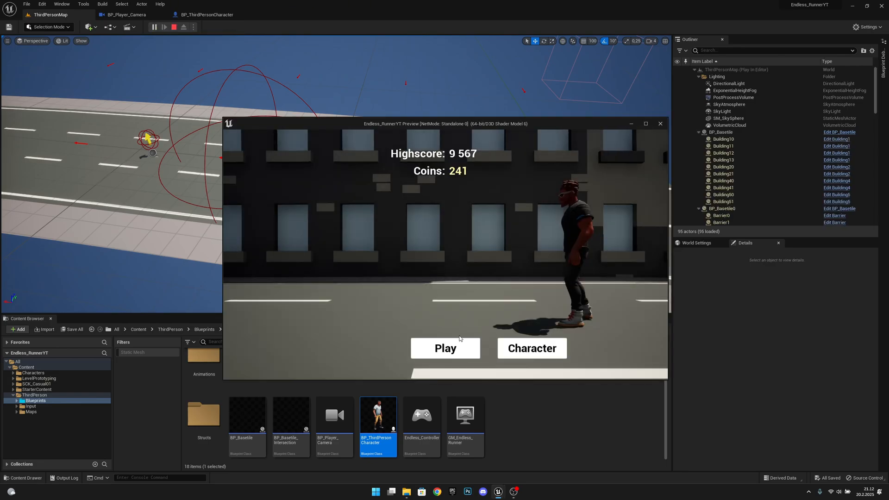
left_click(445, 348)
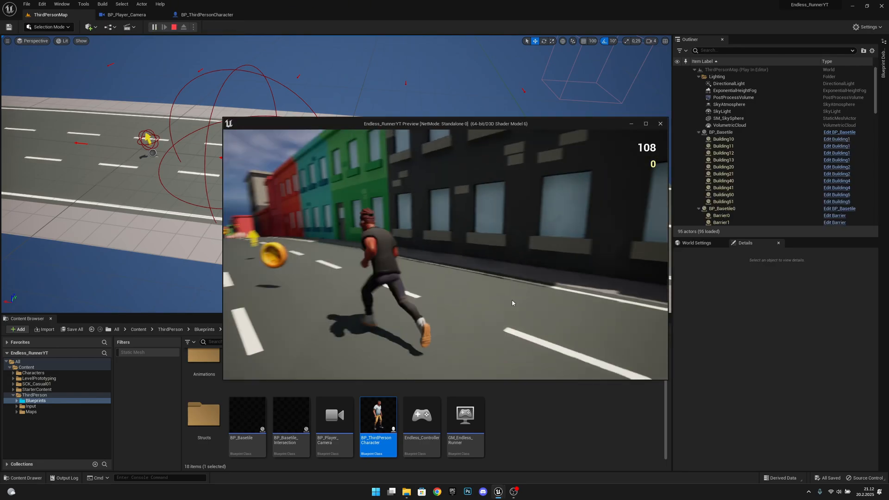
key("d")
key("a")
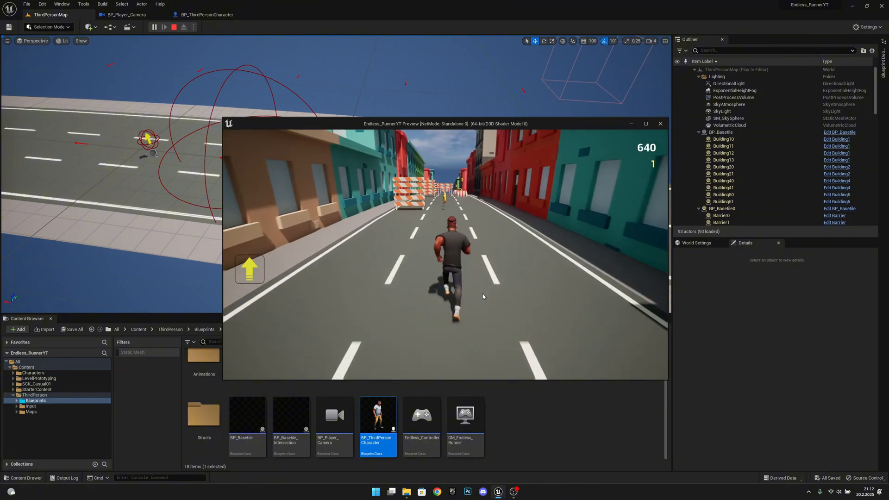
key("d")
key("a")
key("d")
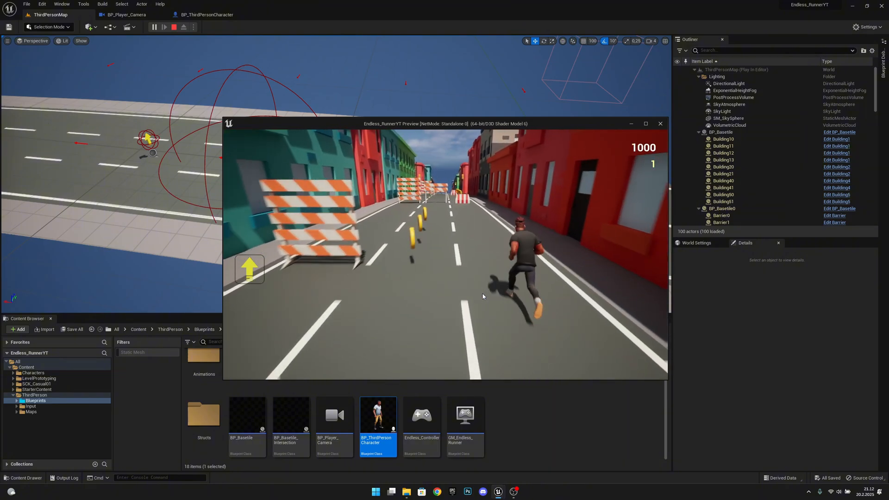
key("space")
key("space")
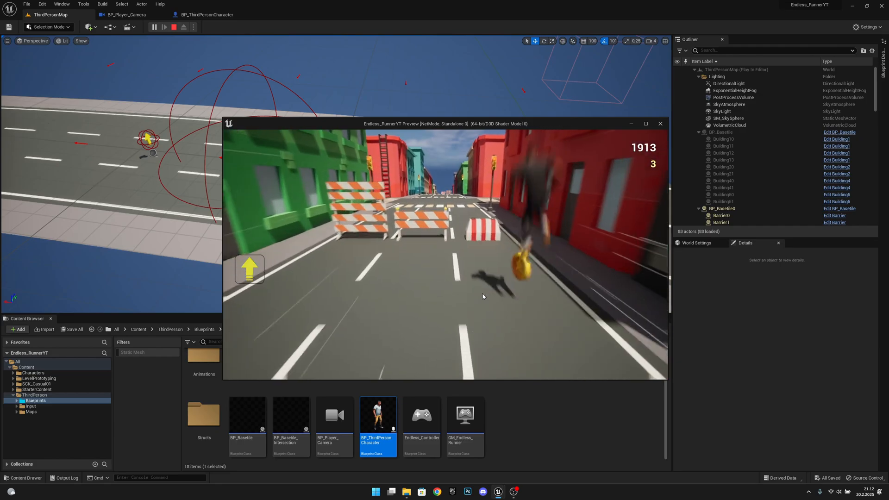
key("a")
key("space")
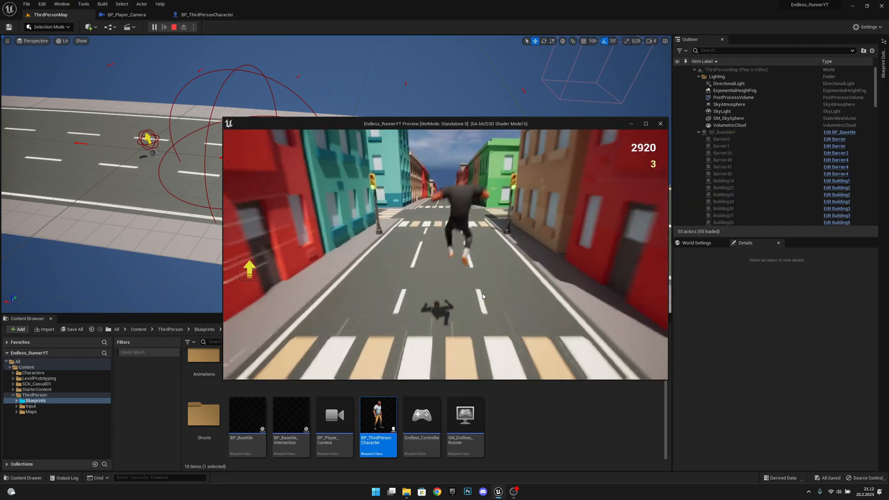
key("d")
key("a")
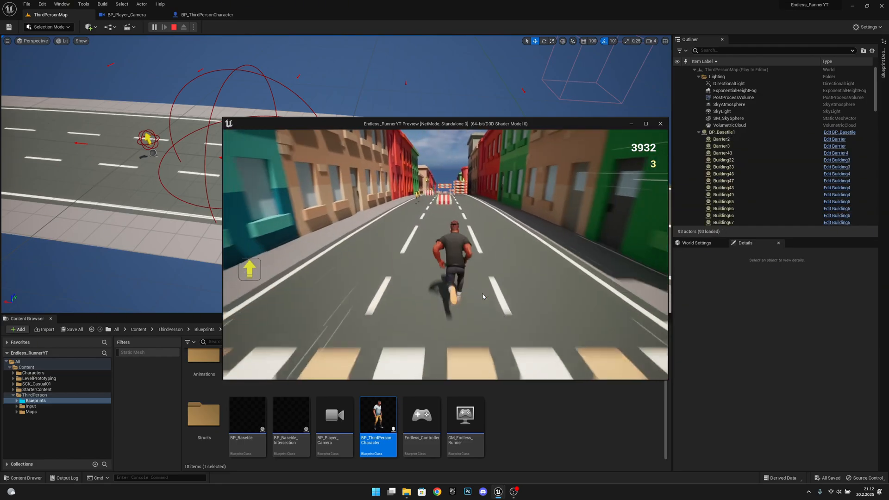
key("d")
key("a")
key("s")
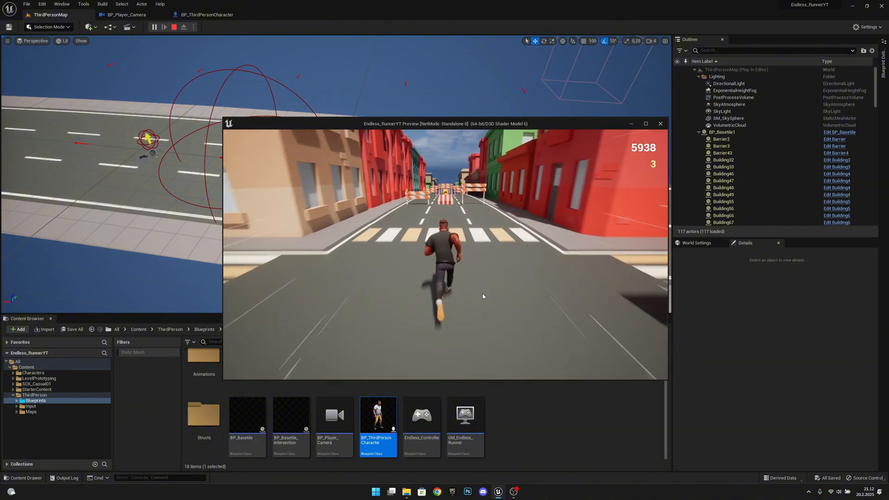
key("space")
key("s")
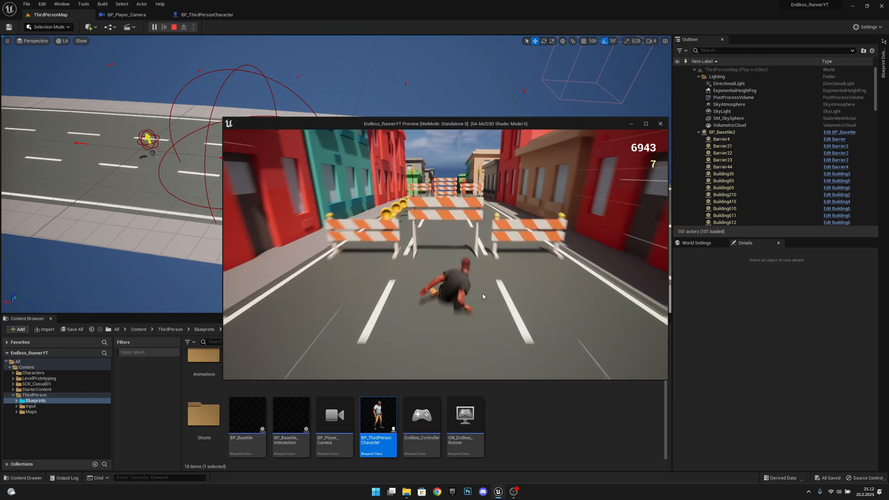
key("d")
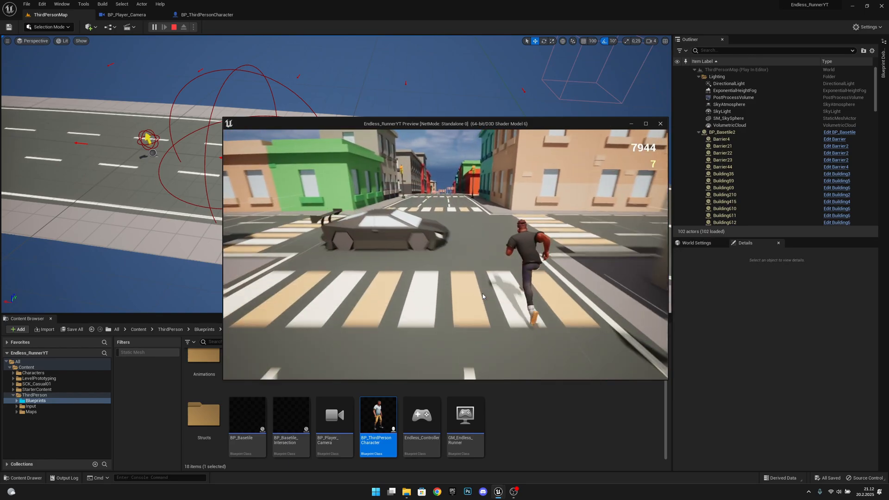